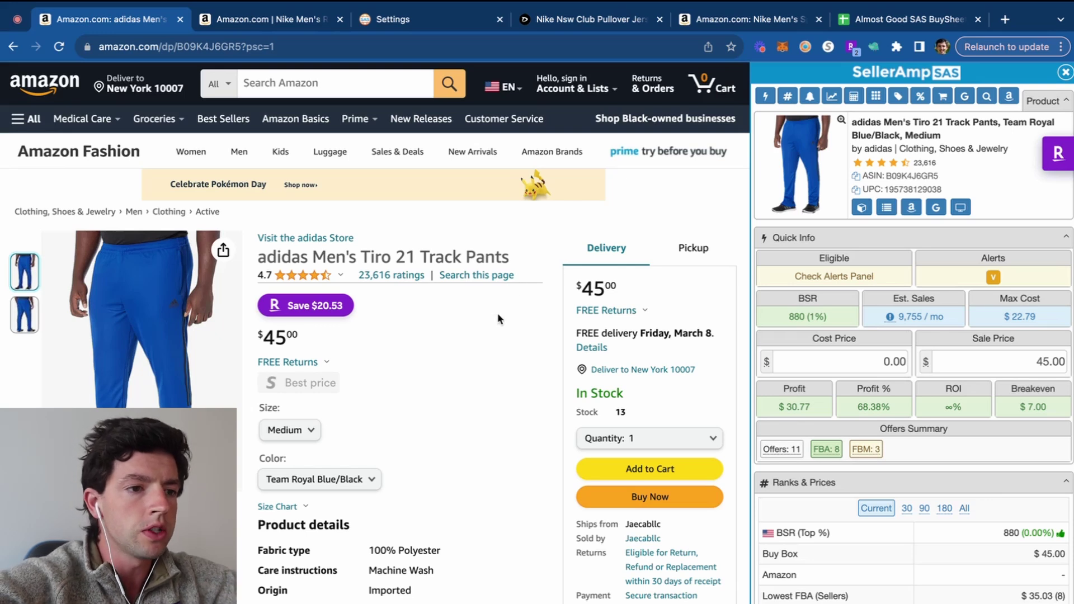
Show the track pants' full 522-day price history on the Keepa chart
{"action": "scroll", "coordinate": [495, 325], "scroll_direction": "down", "scroll_amount": 15}
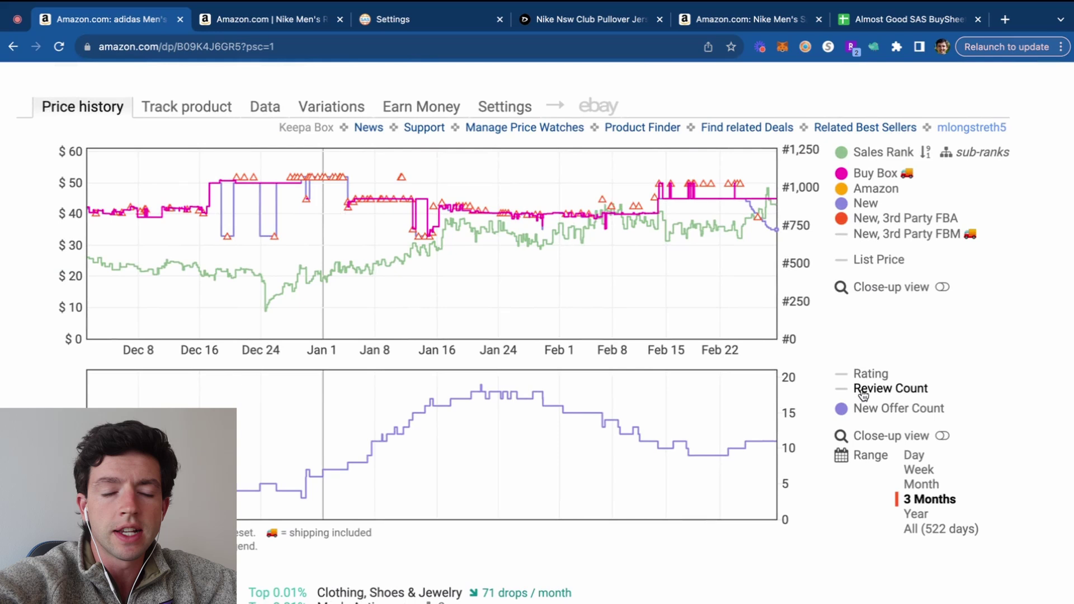
{"action": "scroll", "coordinate": [993, 504], "scroll_direction": "down", "scroll_amount": 3}
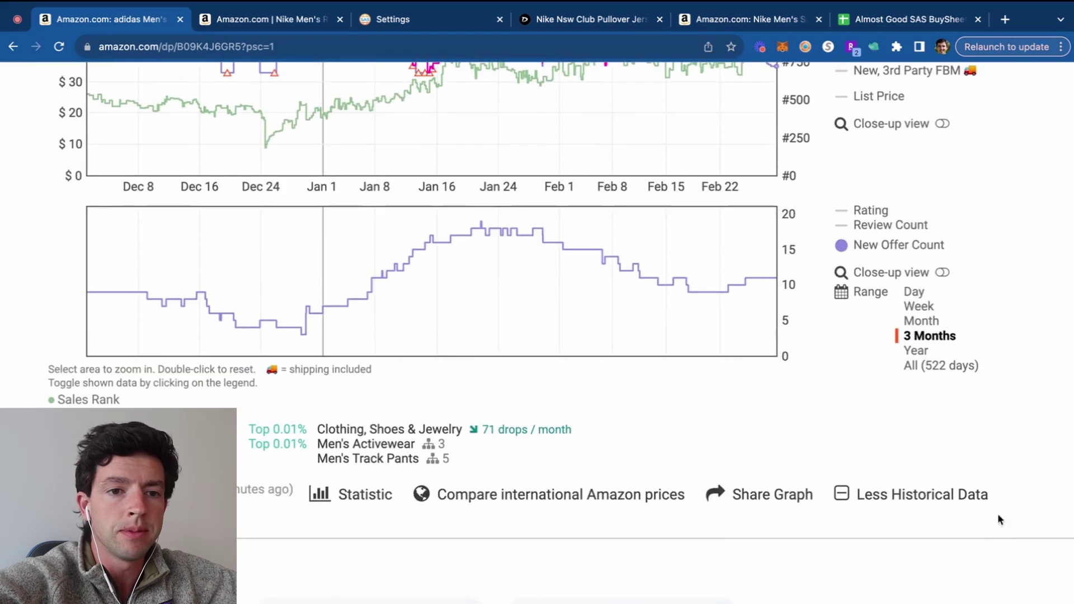
{"action": "scroll", "coordinate": [1018, 395], "scroll_direction": "up", "scroll_amount": 5}
{"action": "scroll", "coordinate": [1019, 395], "scroll_direction": "up", "scroll_amount": 3}
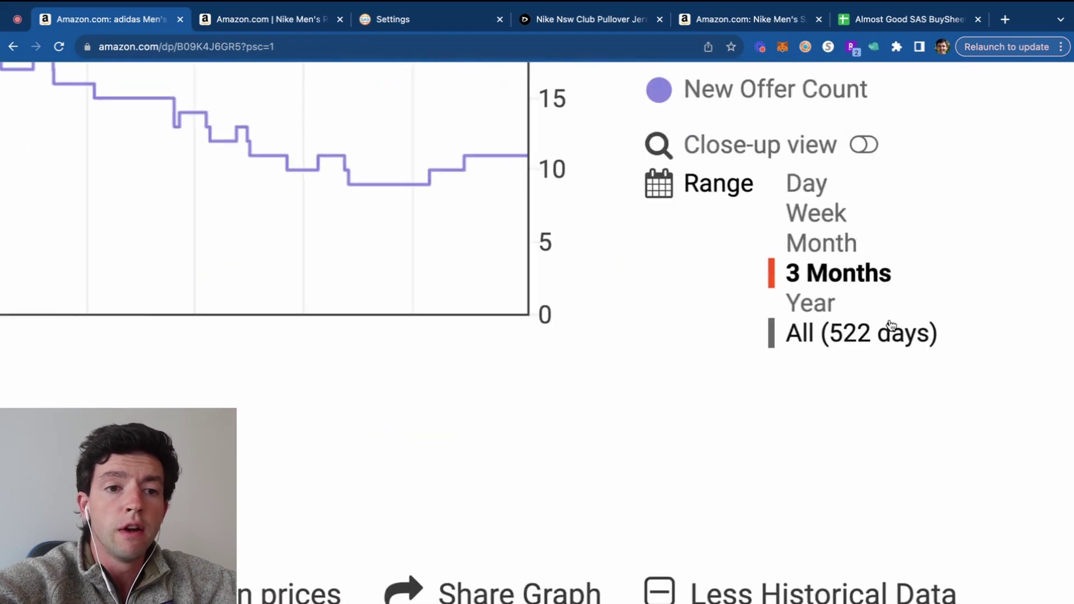
{"action": "scroll", "coordinate": [890, 324], "scroll_direction": "down", "scroll_amount": 5}
{"action": "left_click", "coordinate": [694, 424]}
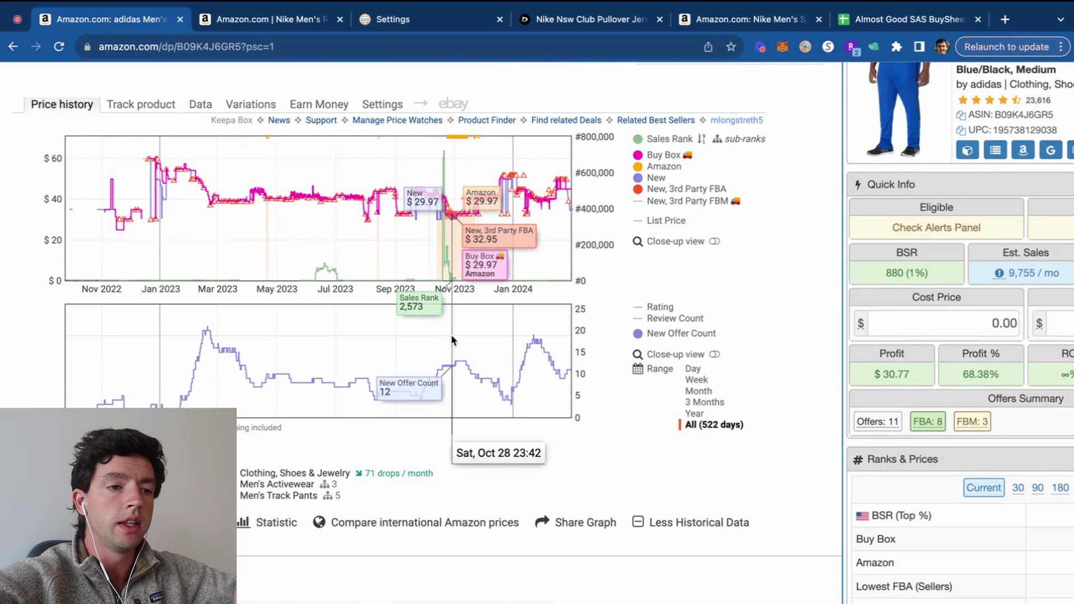
Narrow the Keepa chart to the last year, then to three months
{"action": "scroll", "coordinate": [452, 339], "scroll_direction": "down", "scroll_amount": 1}
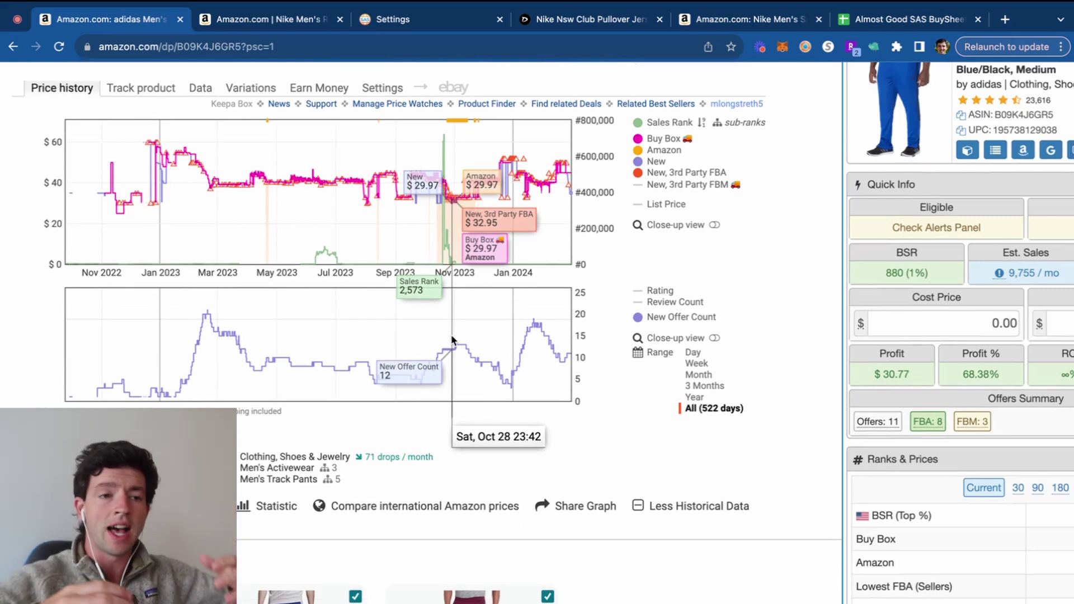
{"action": "left_click", "coordinate": [692, 399]}
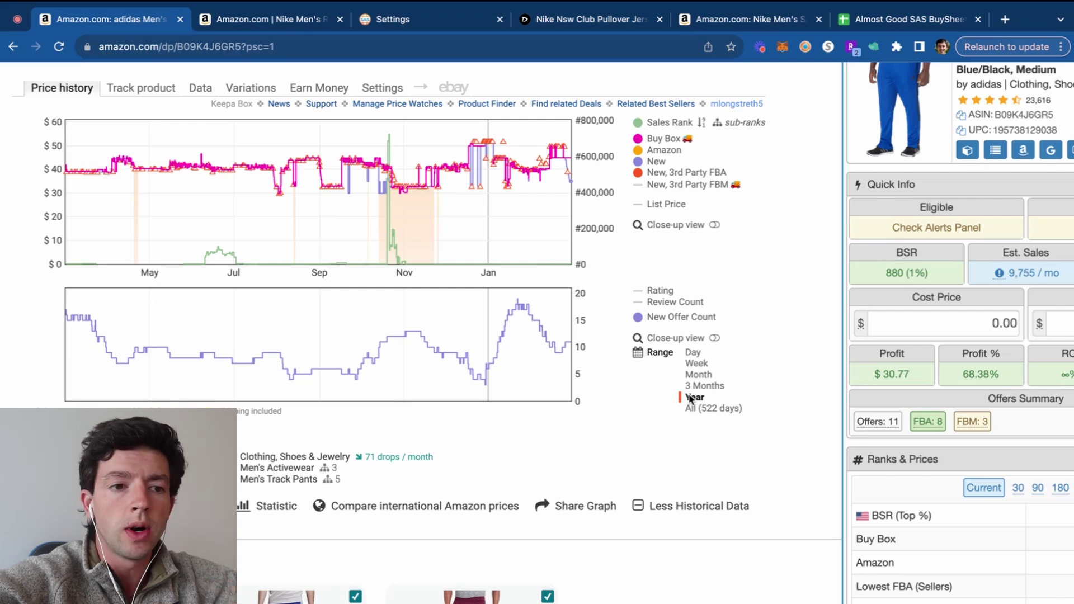
{"action": "left_click", "coordinate": [706, 385]}
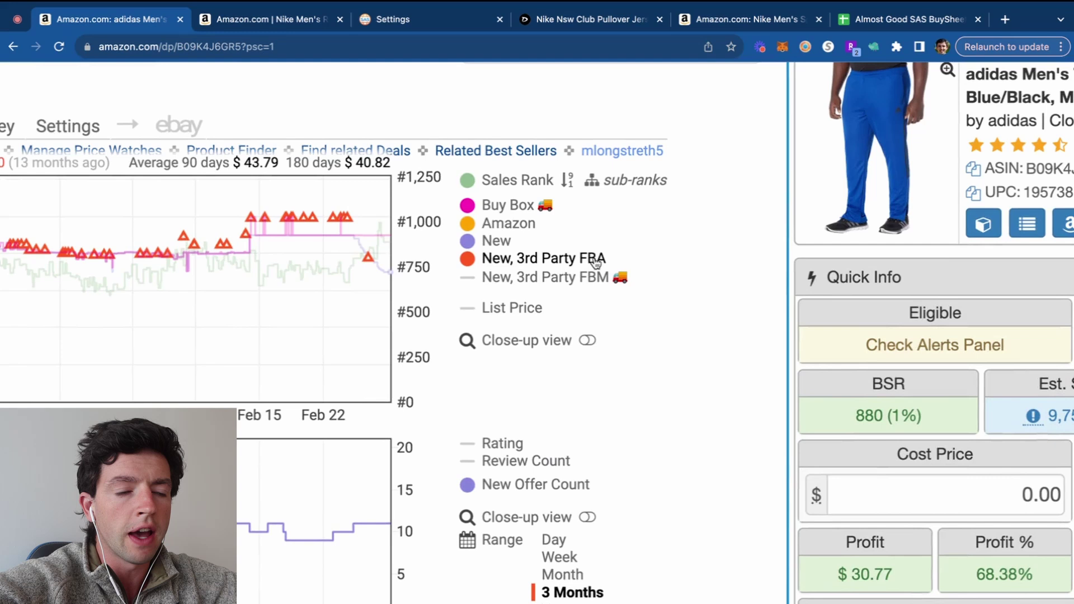
{"action": "mouse_move", "coordinate": [327, 219]}
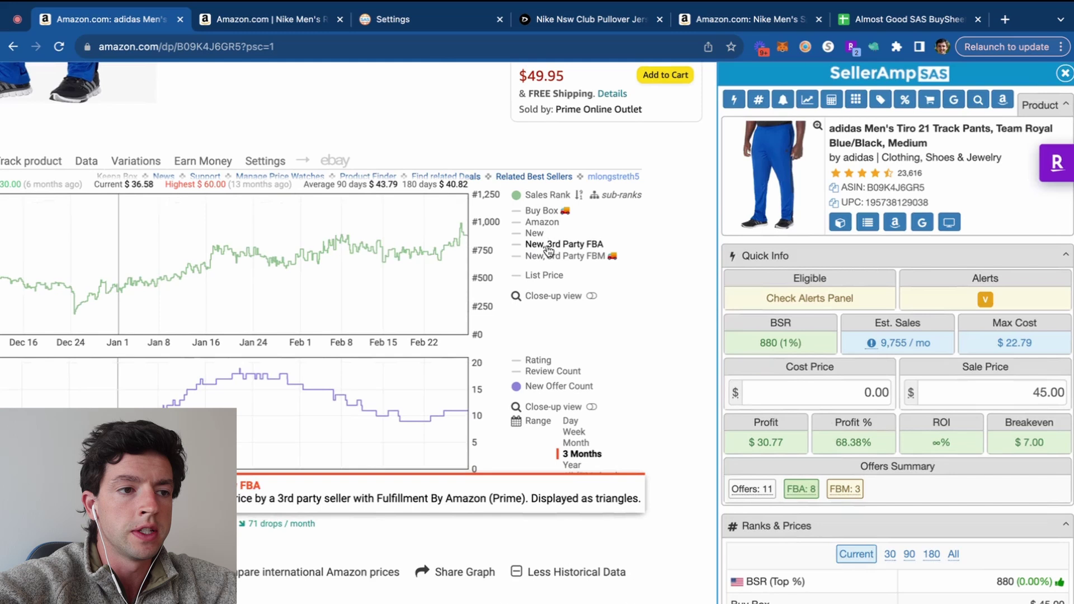
Add the 3rd Party FBA, New and Amazon price lines to the three-month Keepa chart
{"action": "scroll", "coordinate": [401, 273], "scroll_direction": "left", "scroll_amount": 4}
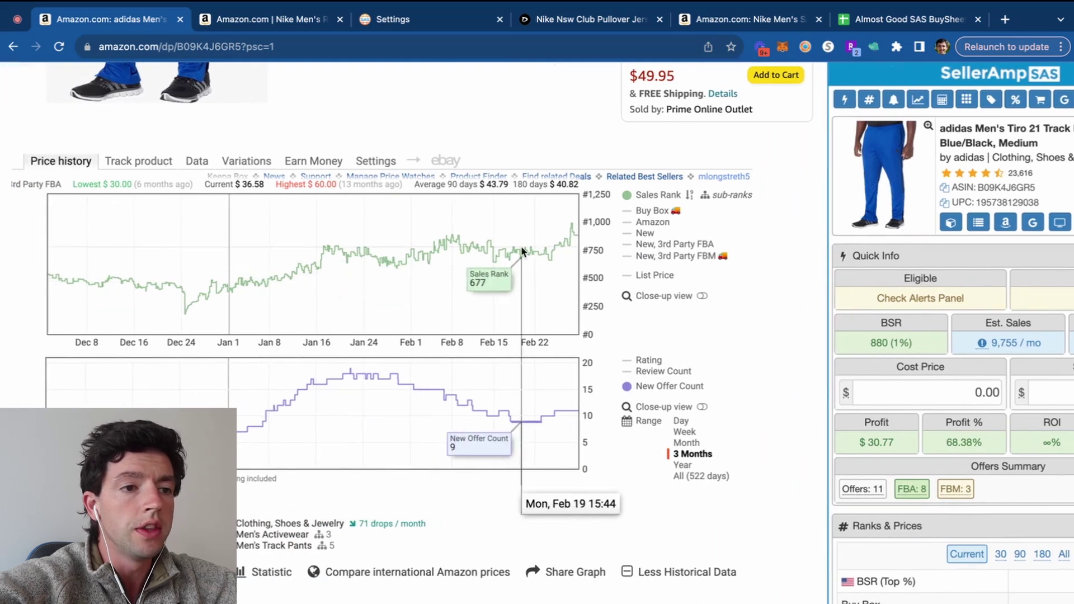
{"action": "scroll", "coordinate": [522, 249], "scroll_direction": "up", "scroll_amount": 5}
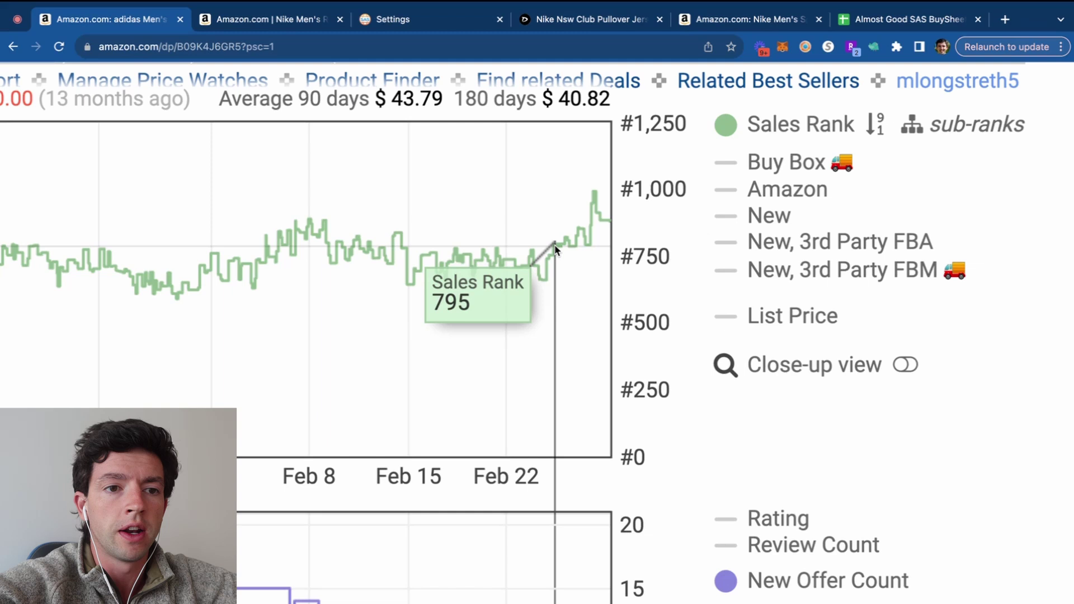
{"action": "left_click", "coordinate": [812, 242]}
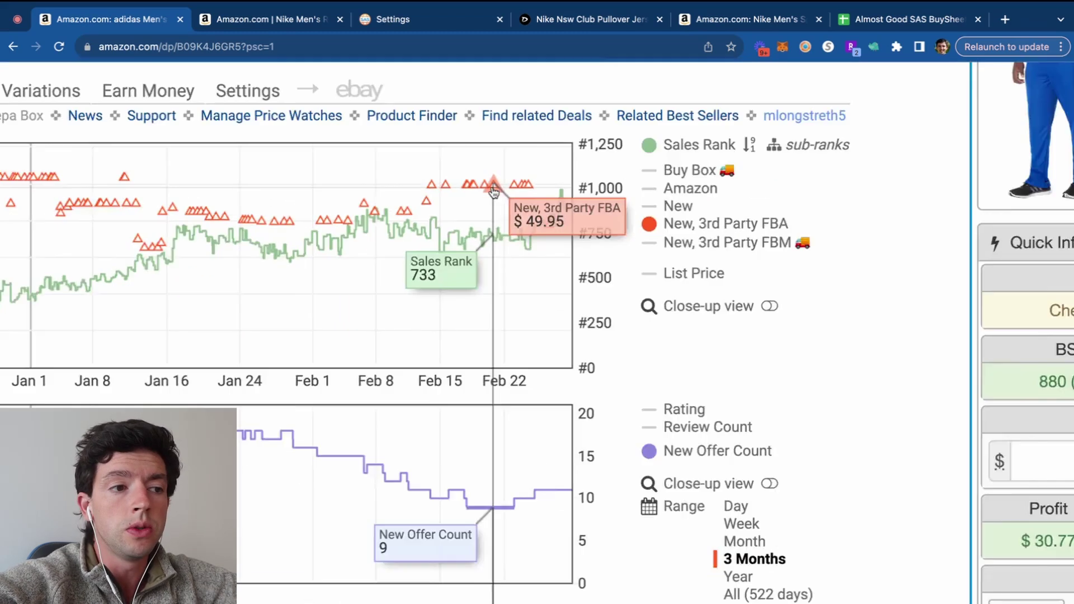
{"action": "scroll", "coordinate": [494, 191], "scroll_direction": "down", "scroll_amount": 5}
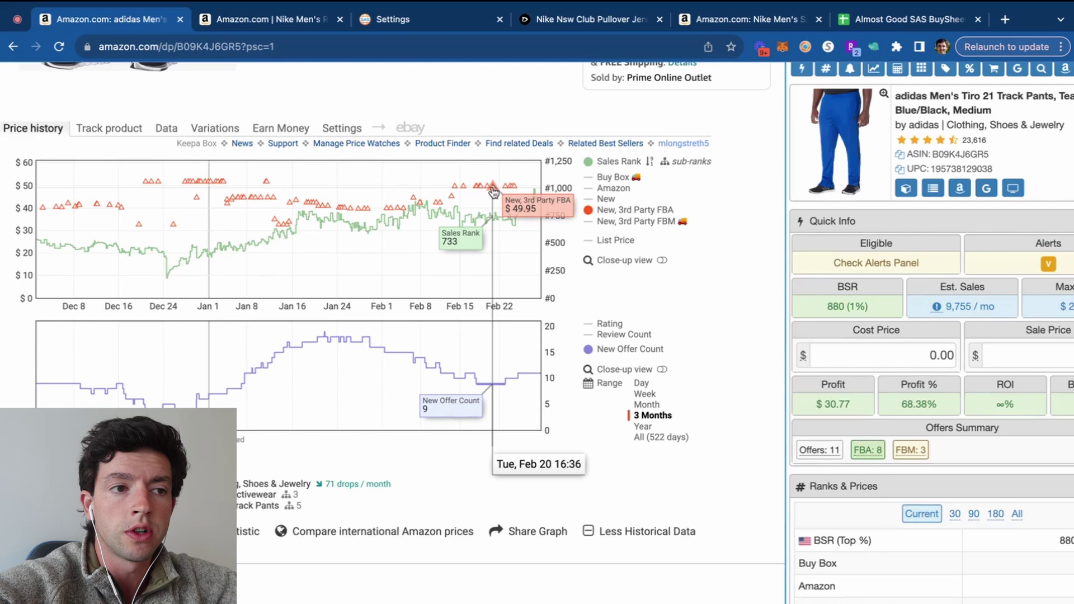
{"action": "left_click", "coordinate": [606, 198]}
{"action": "scroll", "coordinate": [555, 194], "scroll_direction": "up", "scroll_amount": 5}
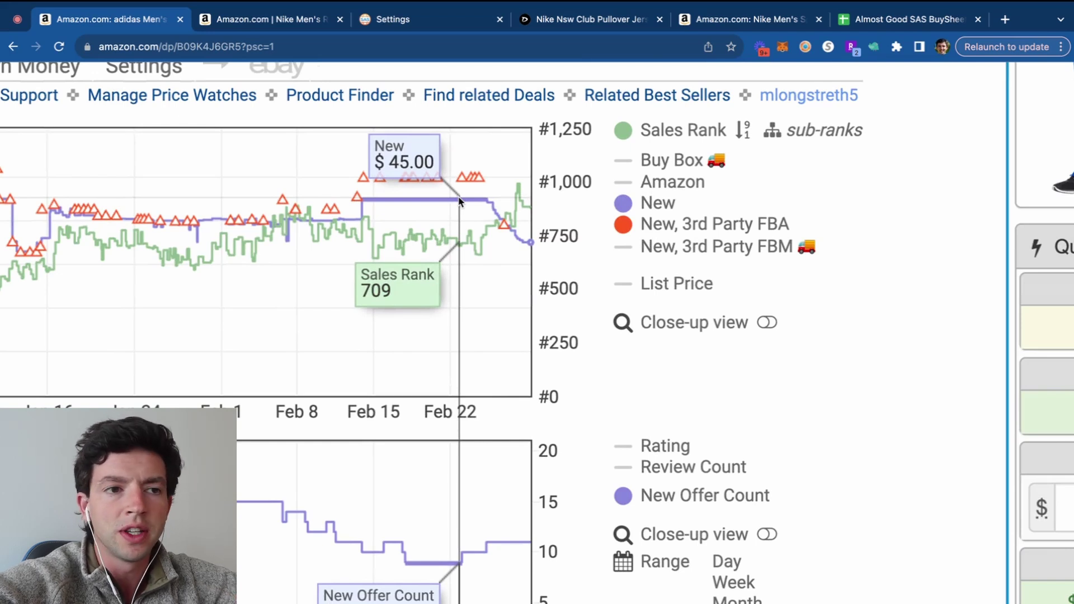
{"action": "scroll", "coordinate": [460, 202], "scroll_direction": "down", "scroll_amount": 5}
{"action": "left_click", "coordinate": [596, 189]}
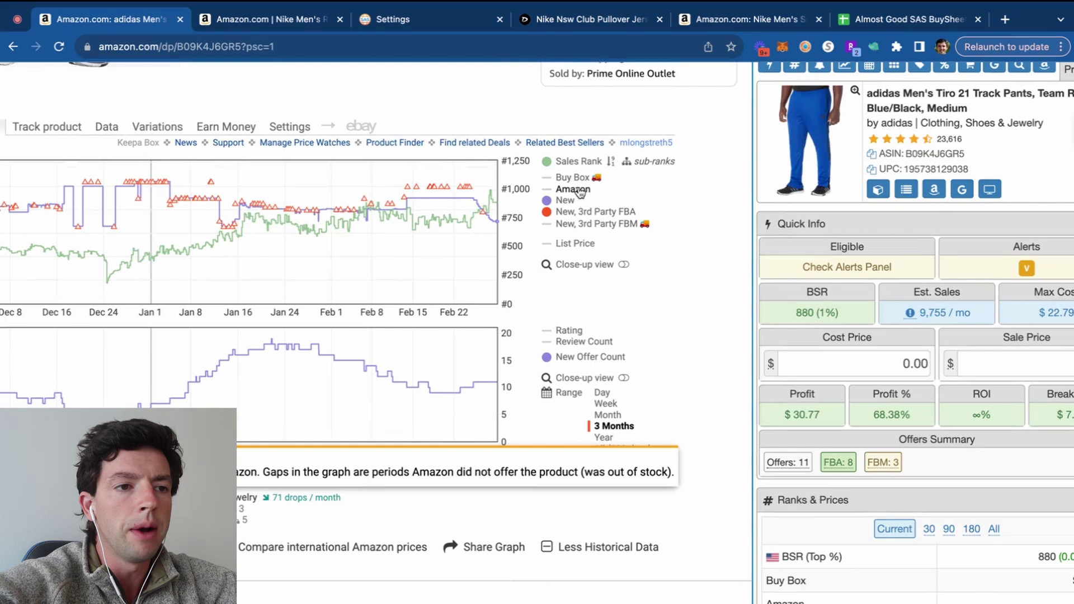
Widen the chart to a year, return to three months, and add the Buy Box line
{"action": "scroll", "coordinate": [631, 226], "scroll_direction": "left", "scroll_amount": 3}
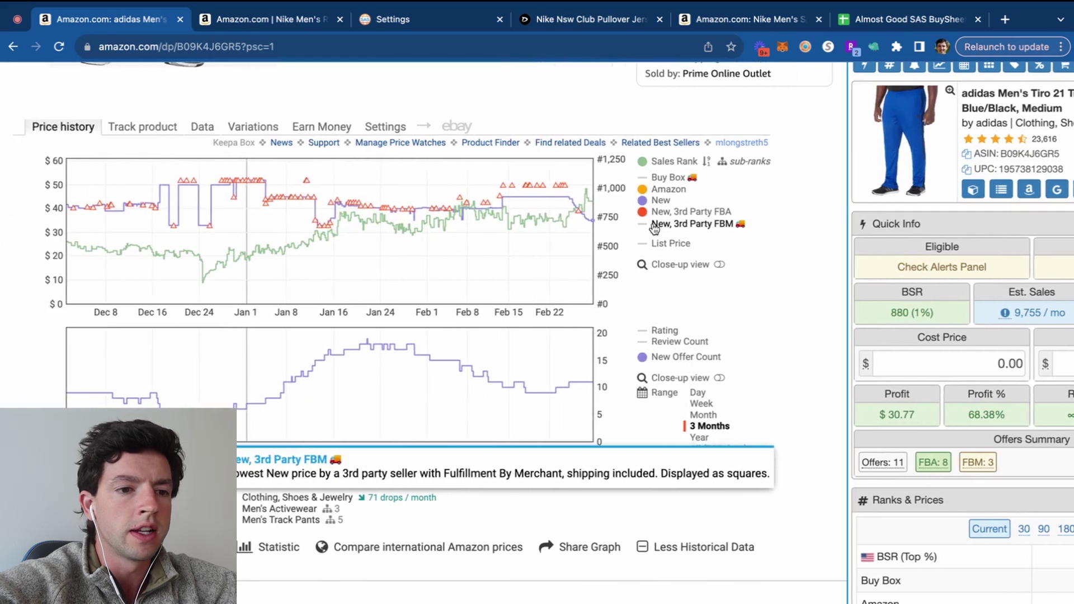
{"action": "left_click", "coordinate": [699, 437]}
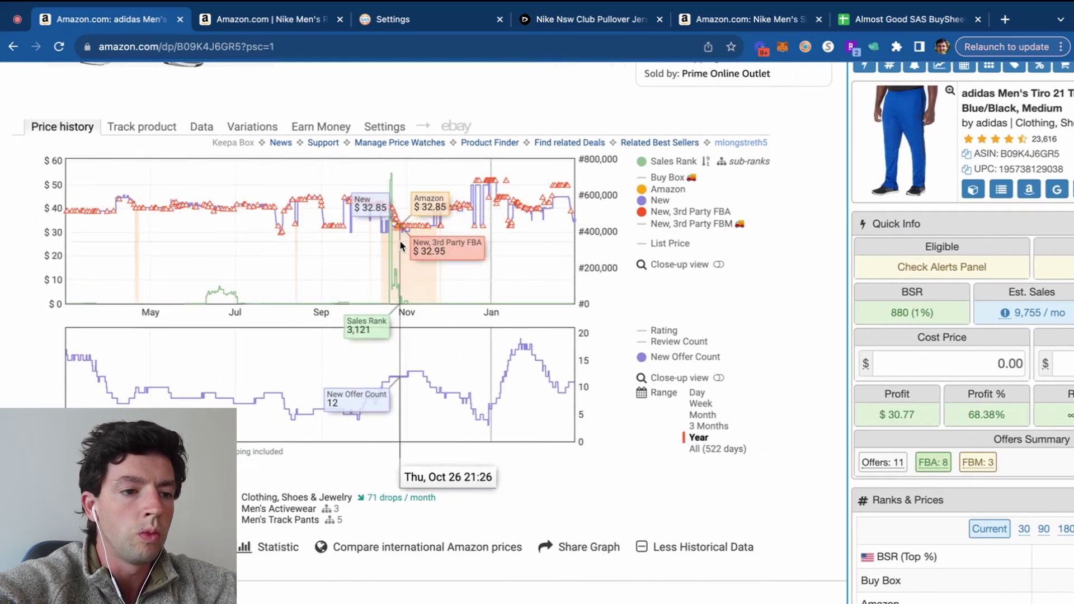
{"action": "scroll", "coordinate": [446, 239], "scroll_direction": "up", "scroll_amount": 5}
{"action": "scroll", "coordinate": [444, 233], "scroll_direction": "down", "scroll_amount": 5}
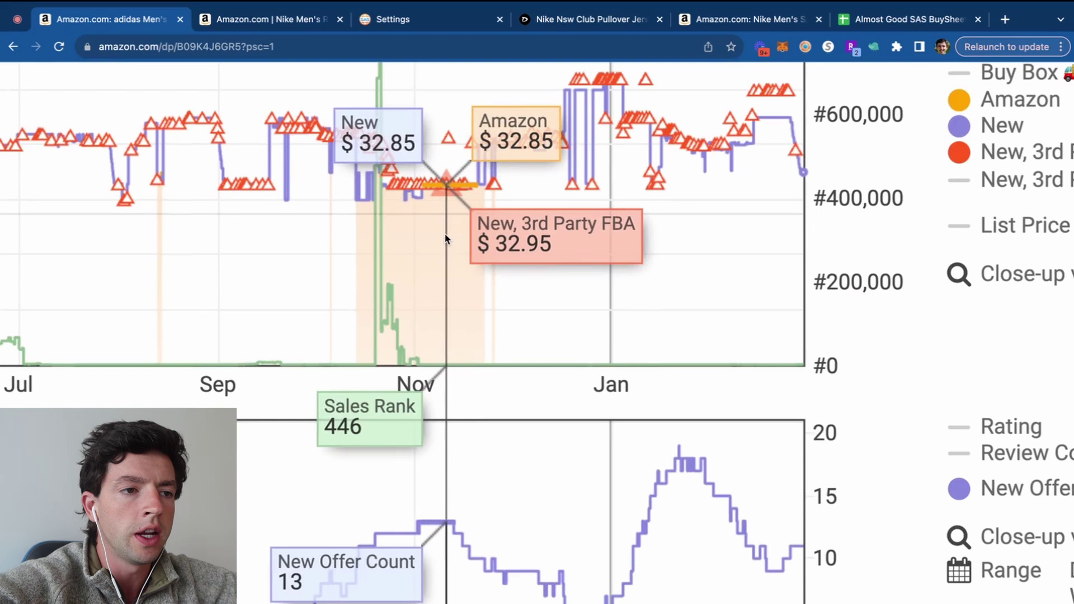
{"action": "left_click", "coordinate": [764, 435]}
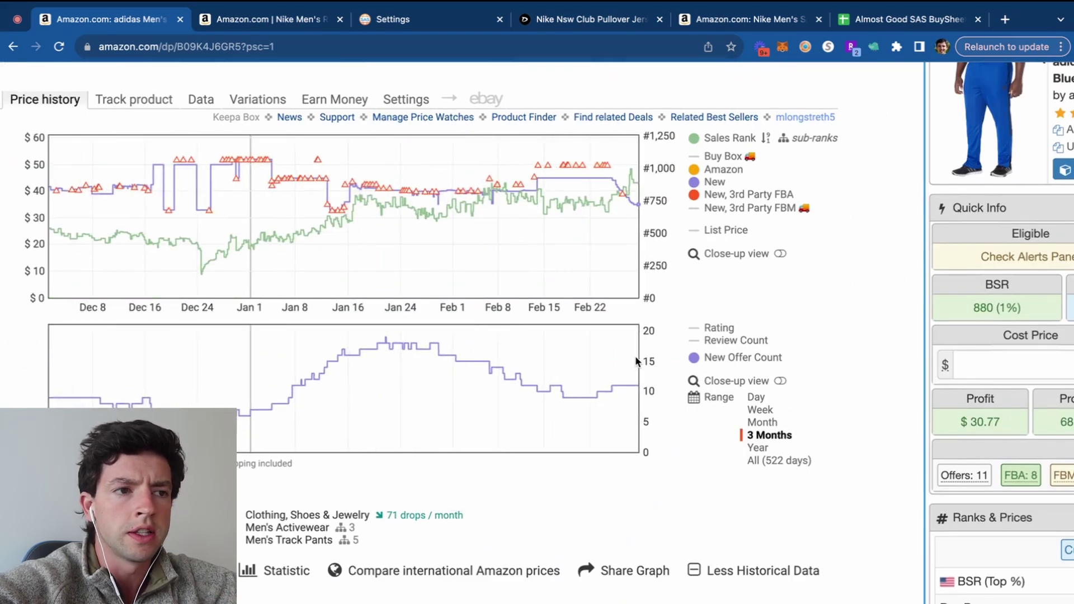
{"action": "left_click", "coordinate": [726, 158]}
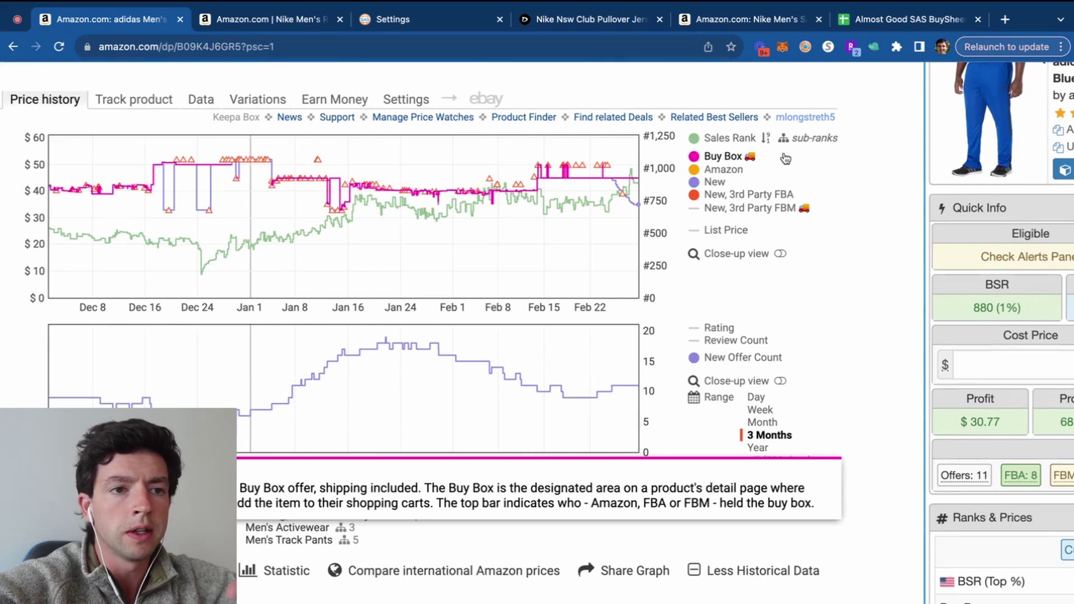
{"action": "scroll", "coordinate": [783, 157], "scroll_direction": "up", "scroll_amount": 5}
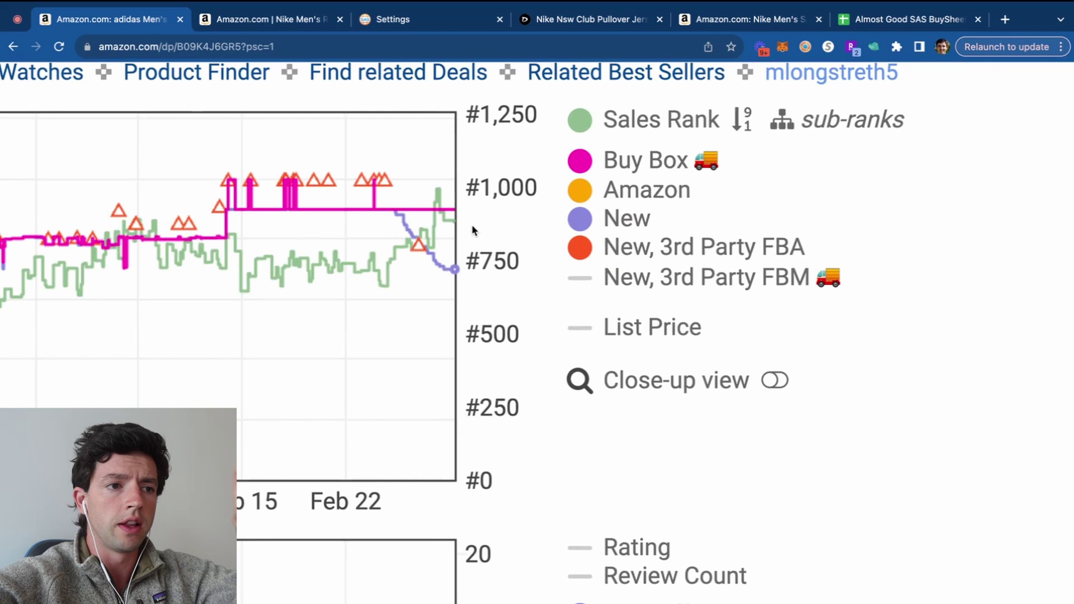
{"action": "scroll", "coordinate": [465, 224], "scroll_direction": "down", "scroll_amount": 5}
{"action": "scroll", "coordinate": [568, 244], "scroll_direction": "up", "scroll_amount": 15}
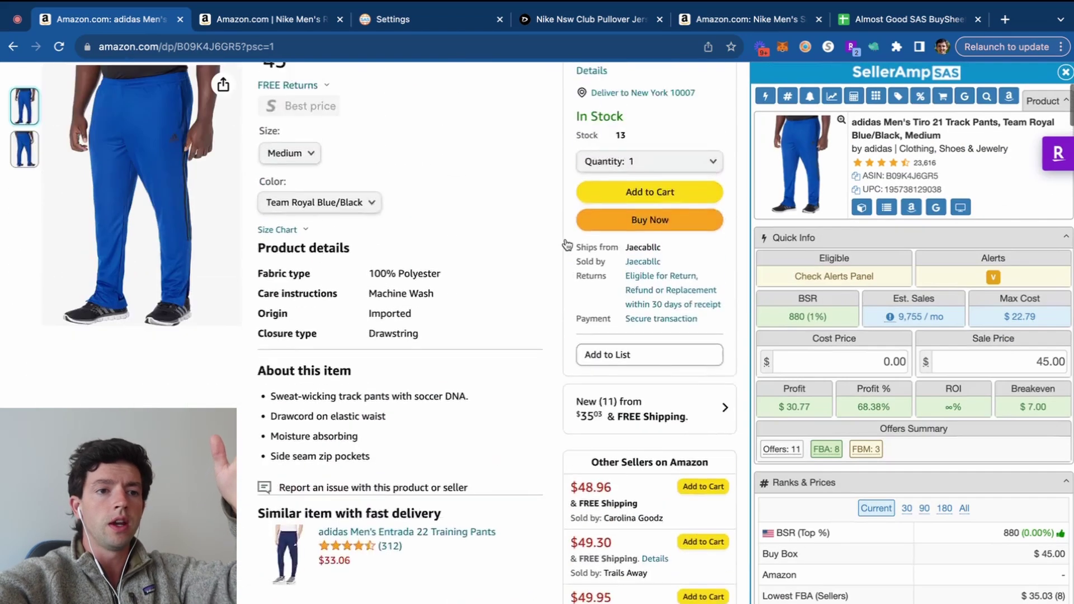
{"action": "scroll", "coordinate": [731, 316], "scroll_direction": "up", "scroll_amount": 5}
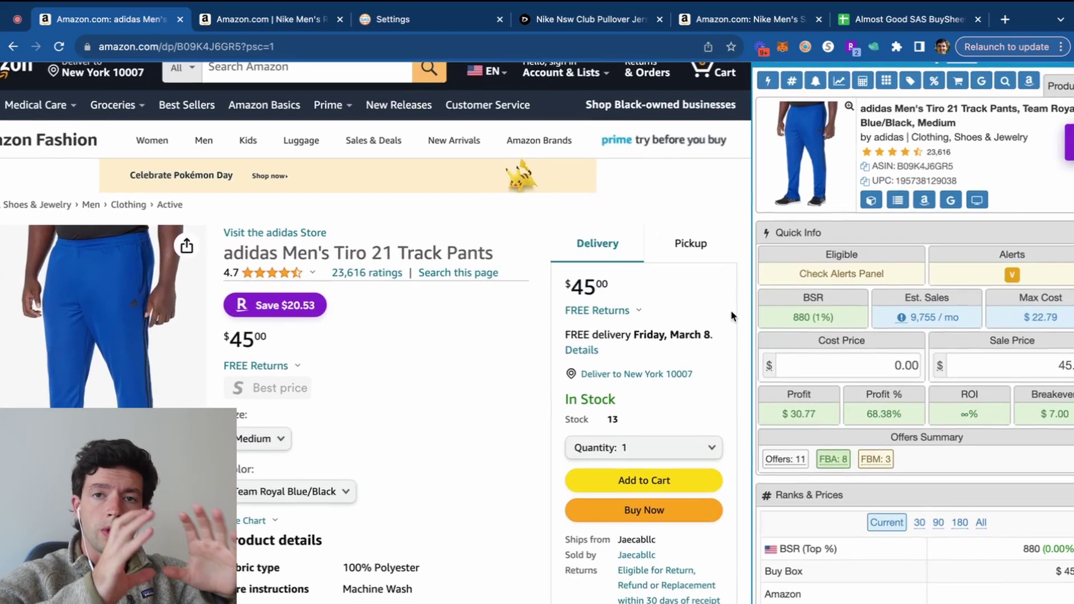
{"action": "scroll", "coordinate": [731, 316], "scroll_direction": "down", "scroll_amount": 1}
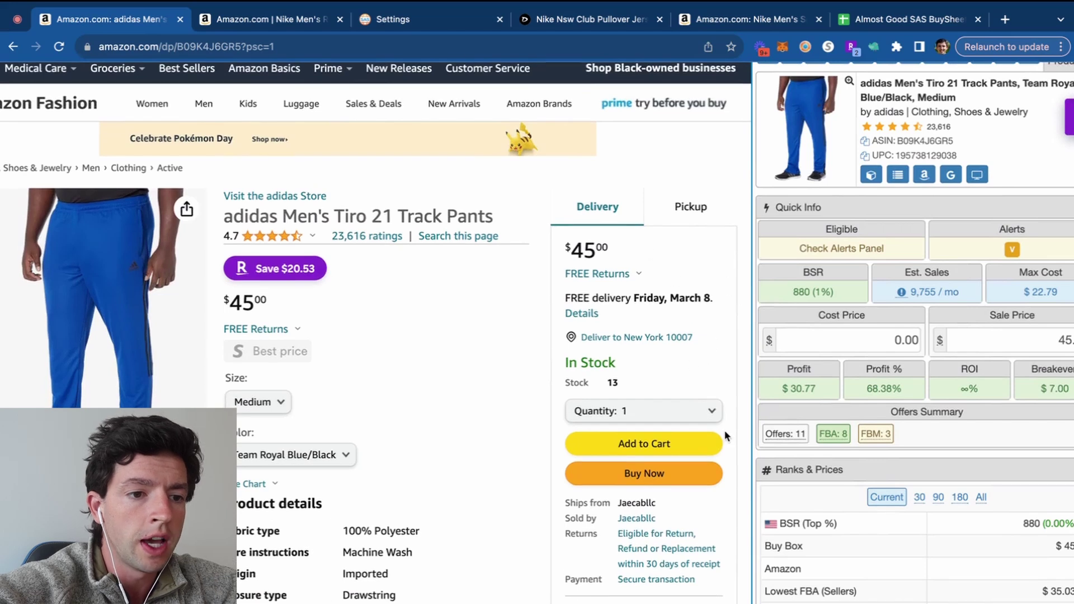
{"action": "scroll", "coordinate": [713, 562], "scroll_direction": "up", "scroll_amount": 5}
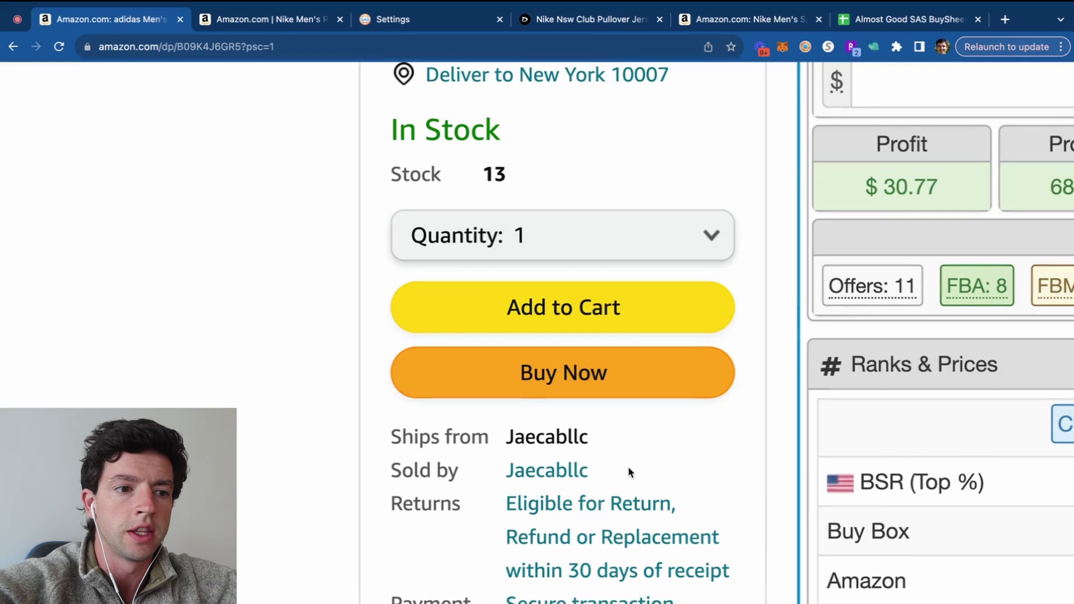
{"action": "scroll", "coordinate": [628, 466], "scroll_direction": "down", "scroll_amount": 5}
{"action": "scroll", "coordinate": [434, 473], "scroll_direction": "down", "scroll_amount": 3}
{"action": "scroll", "coordinate": [434, 473], "scroll_direction": "down", "scroll_amount": 10}
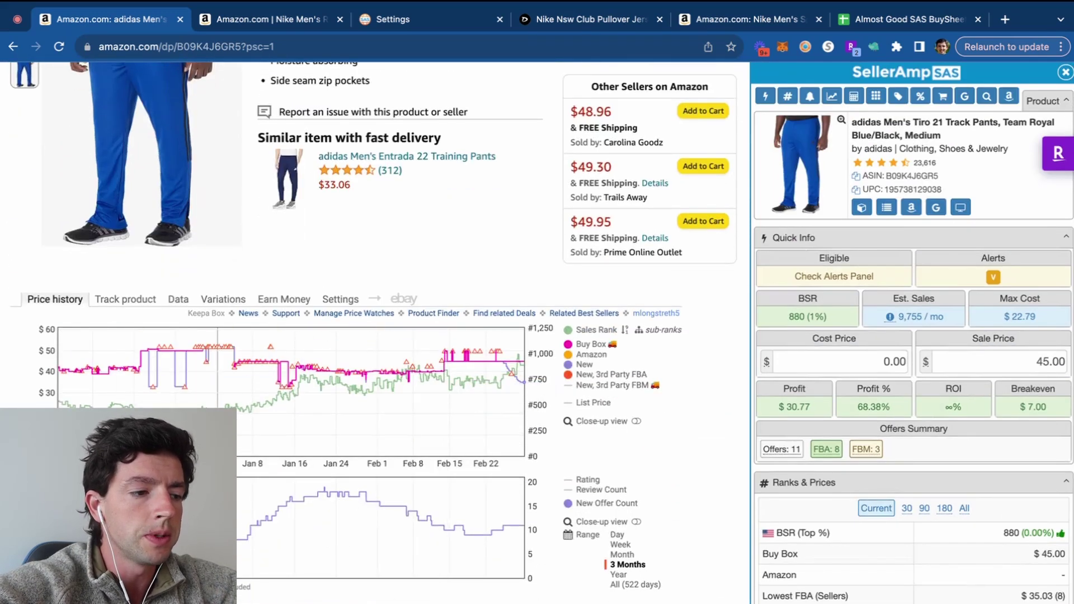
{"action": "scroll", "coordinate": [17, 577], "scroll_direction": "up", "scroll_amount": 3}
{"action": "scroll", "coordinate": [476, 353], "scroll_direction": "down", "scroll_amount": 1}
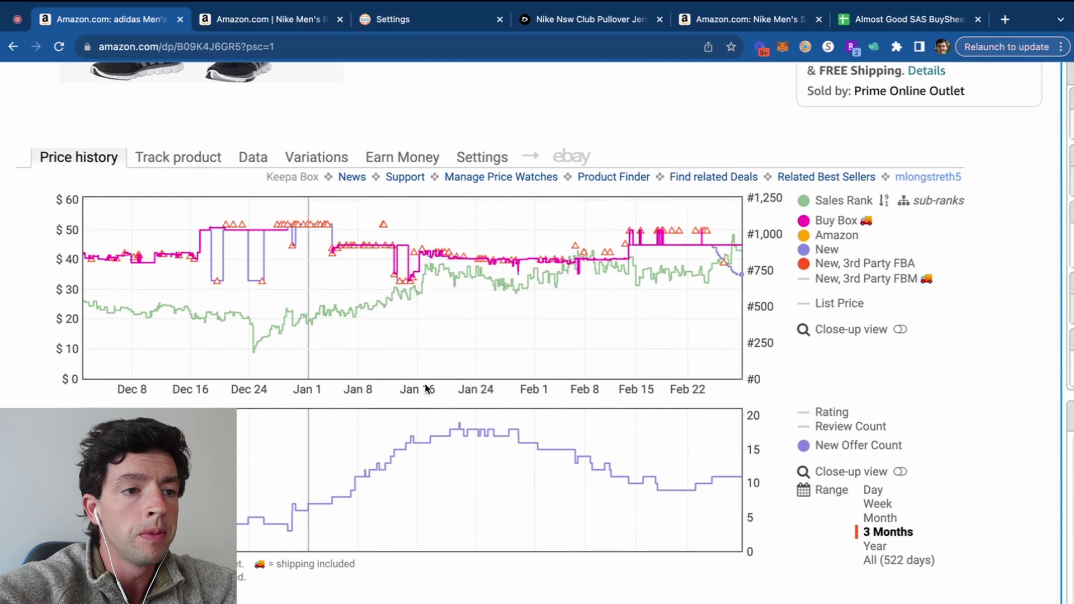
{"action": "mouse_move", "coordinate": [475, 350]}
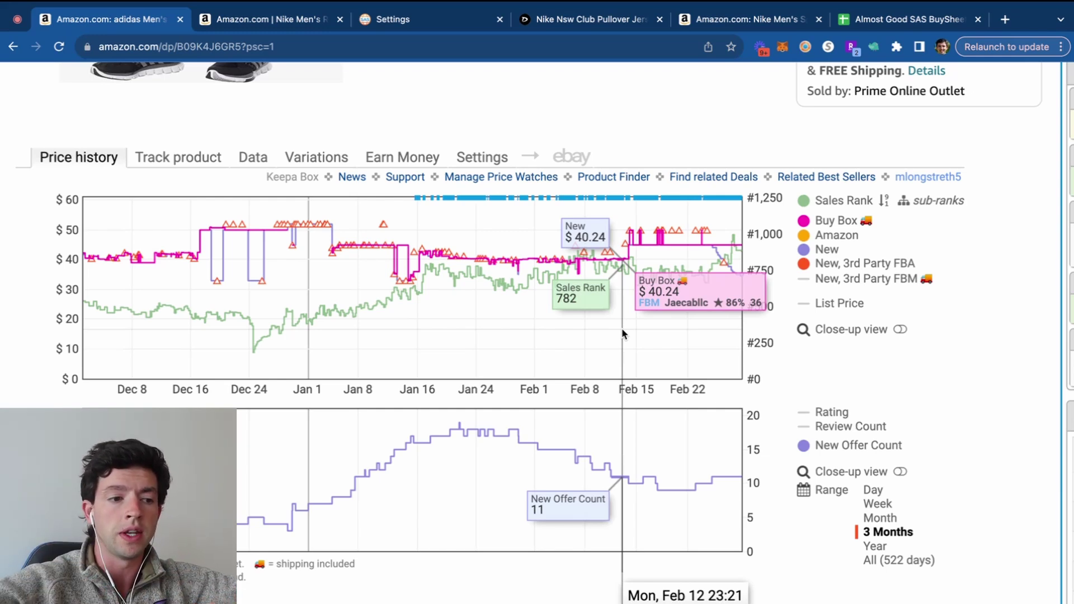
{"action": "scroll", "coordinate": [622, 329], "scroll_direction": "down", "scroll_amount": 1}
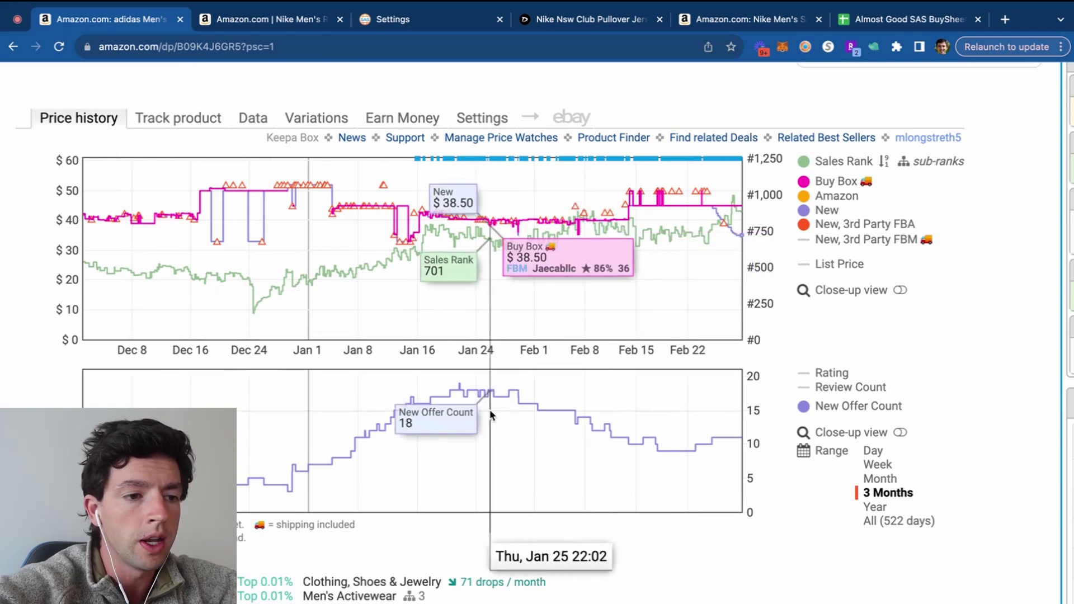
{"action": "scroll", "coordinate": [492, 414], "scroll_direction": "down", "scroll_amount": 1}
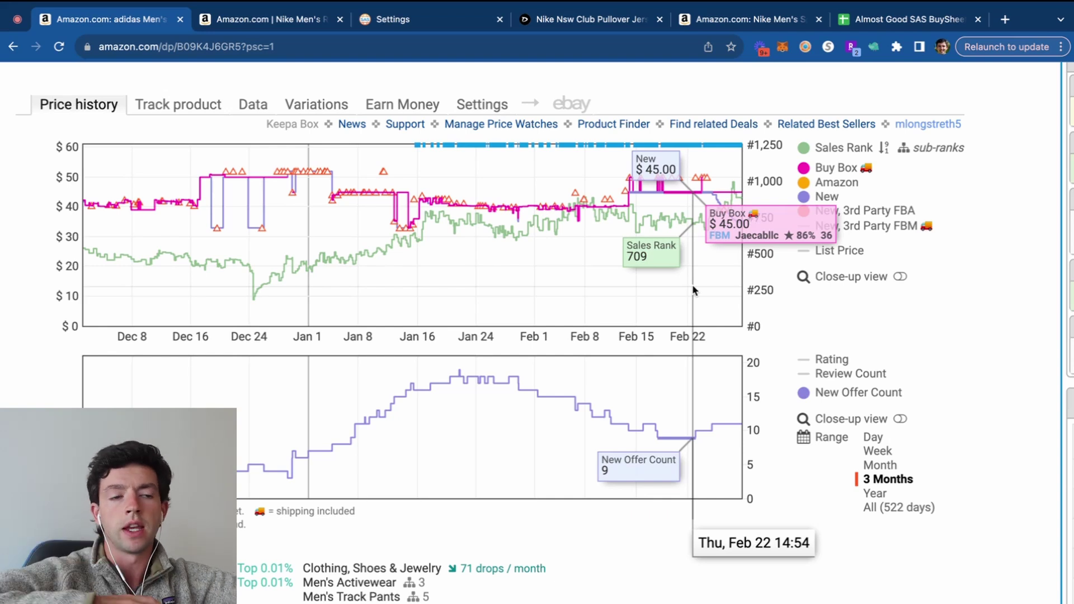
{"action": "scroll", "coordinate": [692, 285], "scroll_direction": "up", "scroll_amount": 9}
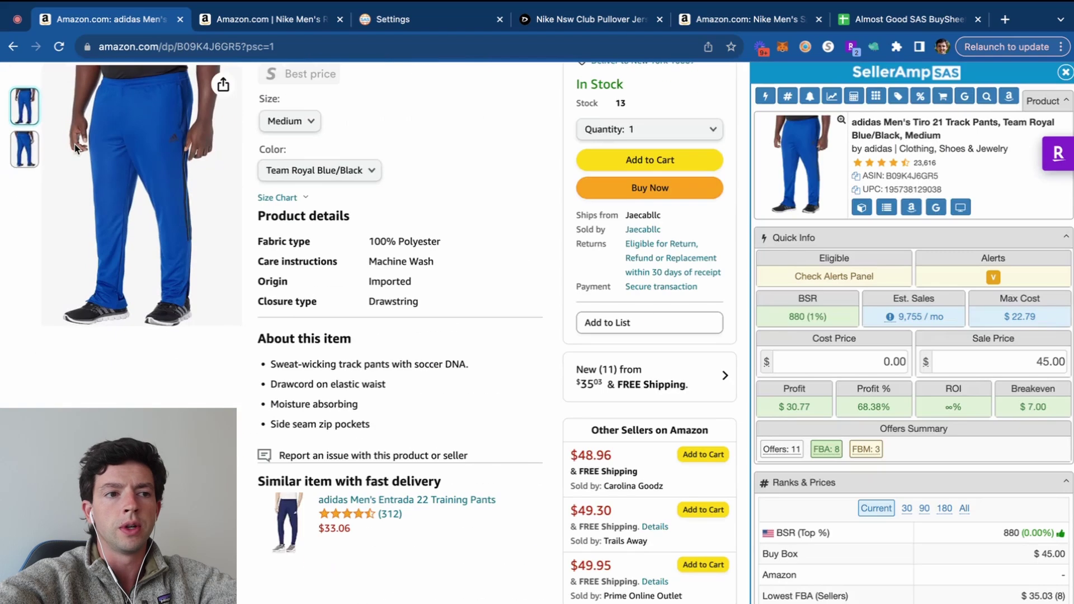
{"action": "scroll", "coordinate": [283, 295], "scroll_direction": "down", "scroll_amount": 9}
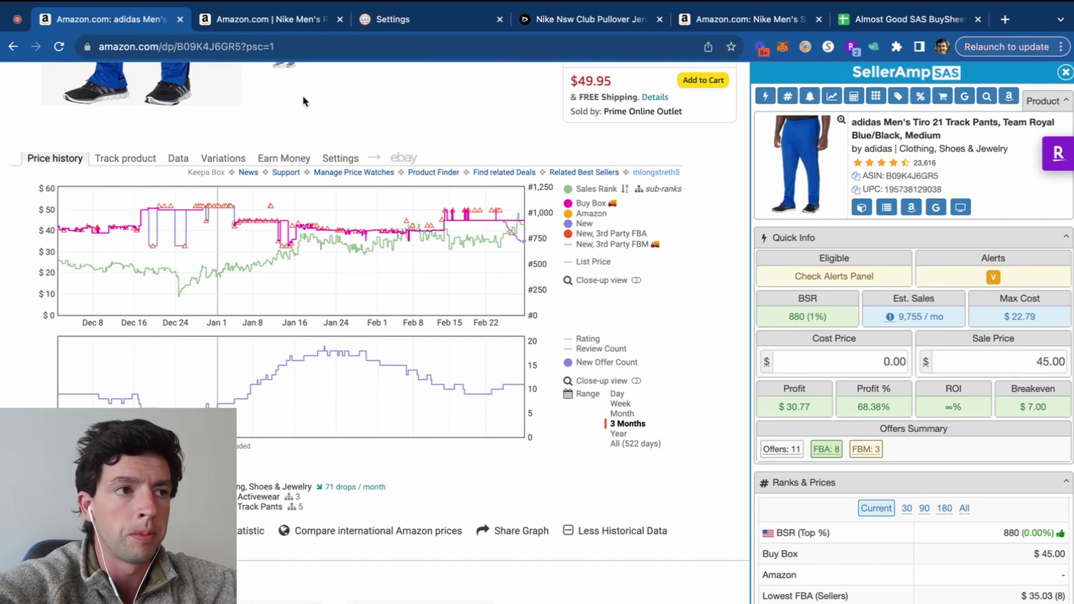
Go to the Nike Revolution 6 product page and zoom in on its Keepa price history chart
{"action": "left_click", "coordinate": [281, 21]}
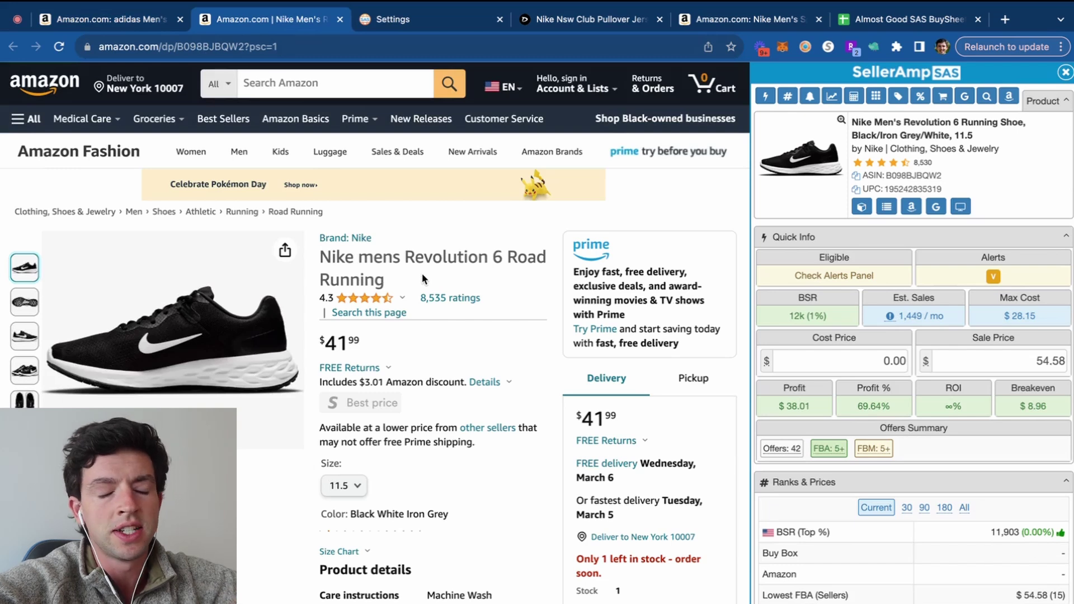
{"action": "scroll", "coordinate": [422, 273], "scroll_direction": "down", "scroll_amount": 15}
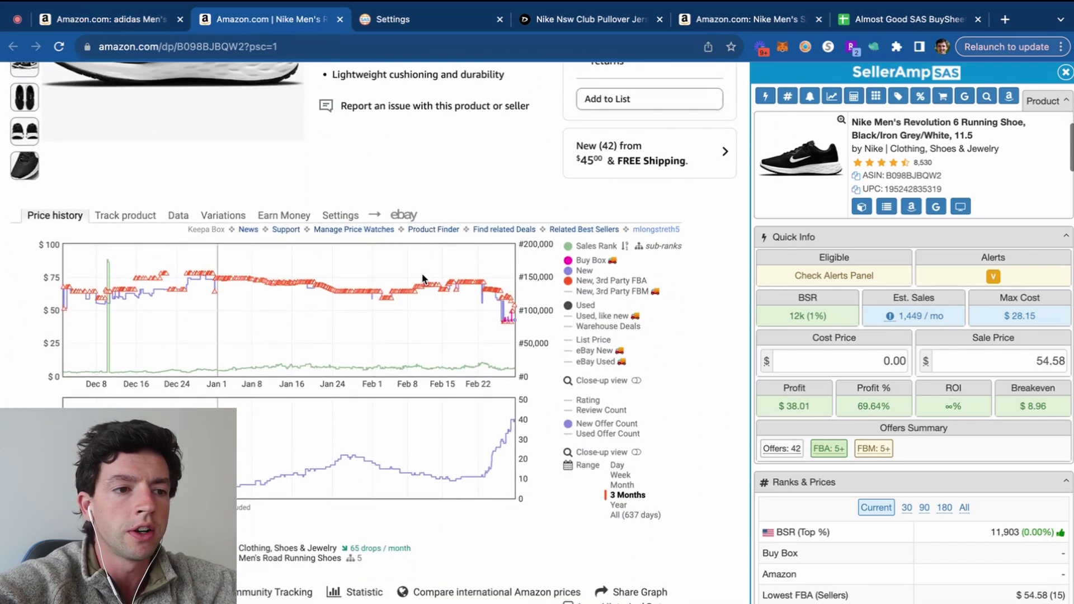
{"action": "key", "text": "super+plus"}
{"action": "key", "text": "super+plus"}
{"action": "key", "text": "super+plus"}
{"action": "key", "text": "super+plus"}
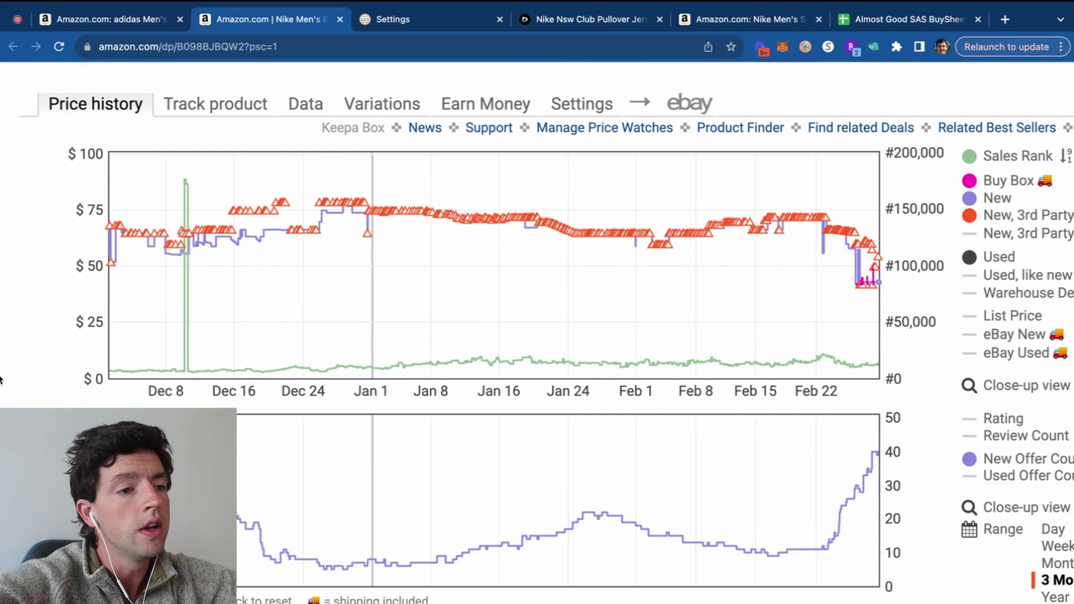
{"action": "scroll", "coordinate": [168, 224], "scroll_direction": "down", "scroll_amount": 1}
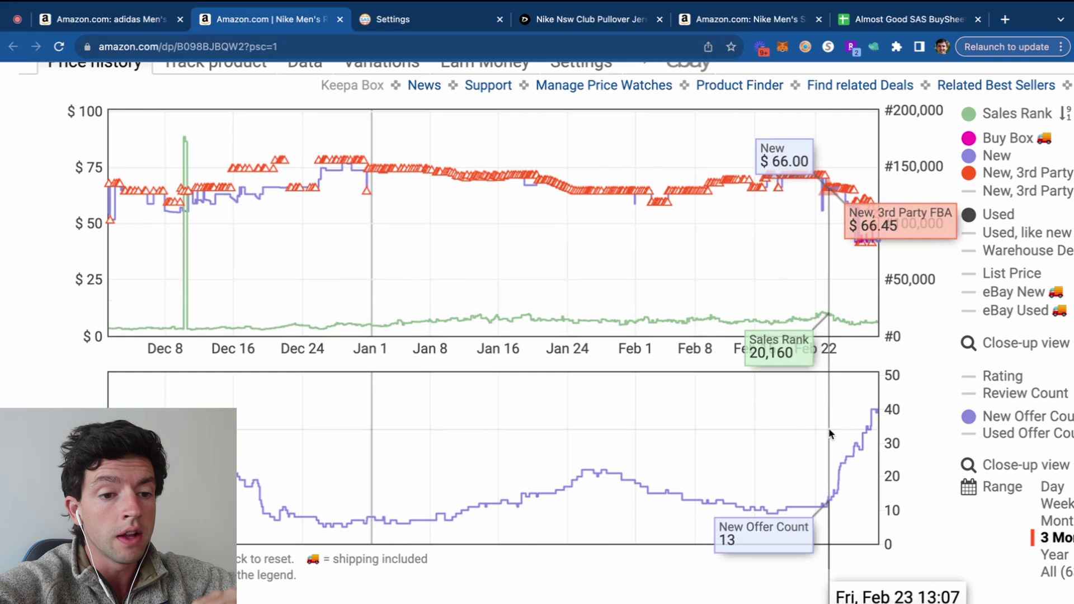
{"action": "scroll", "coordinate": [830, 434], "scroll_direction": "down", "scroll_amount": 2}
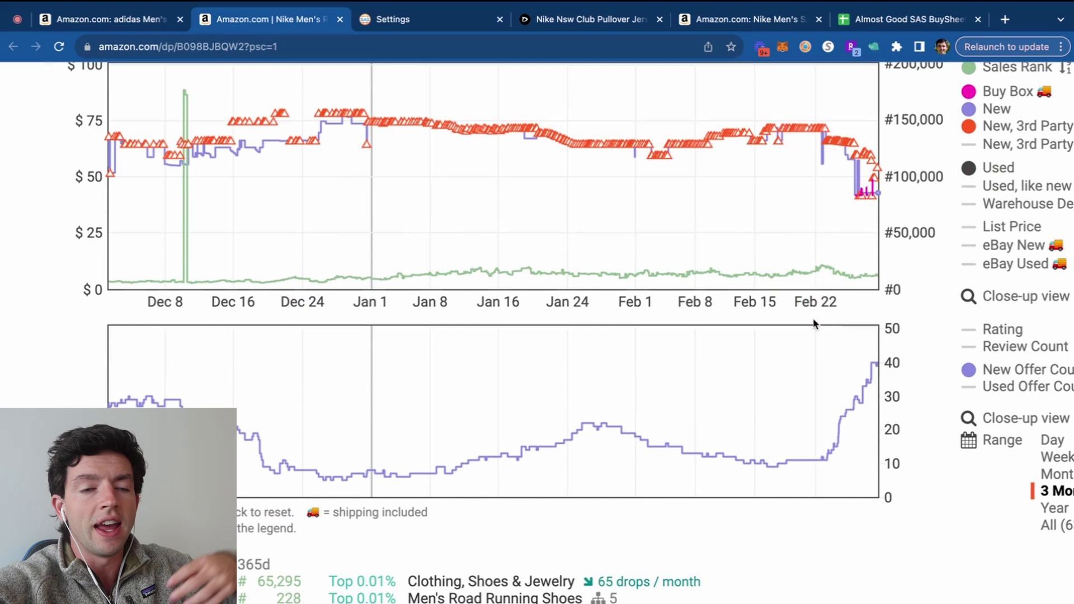
Zoom back out and review the three-month price and sales rank trends
{"action": "key", "text": "super+minus"}
{"action": "key", "text": "super+minus"}
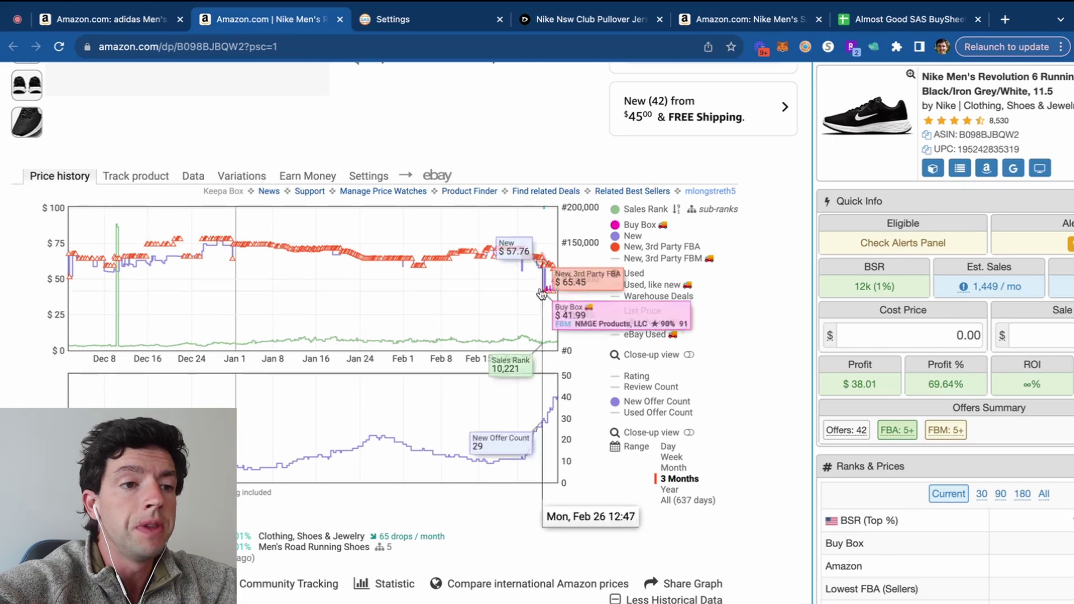
{"action": "mouse_move", "coordinate": [514, 270]}
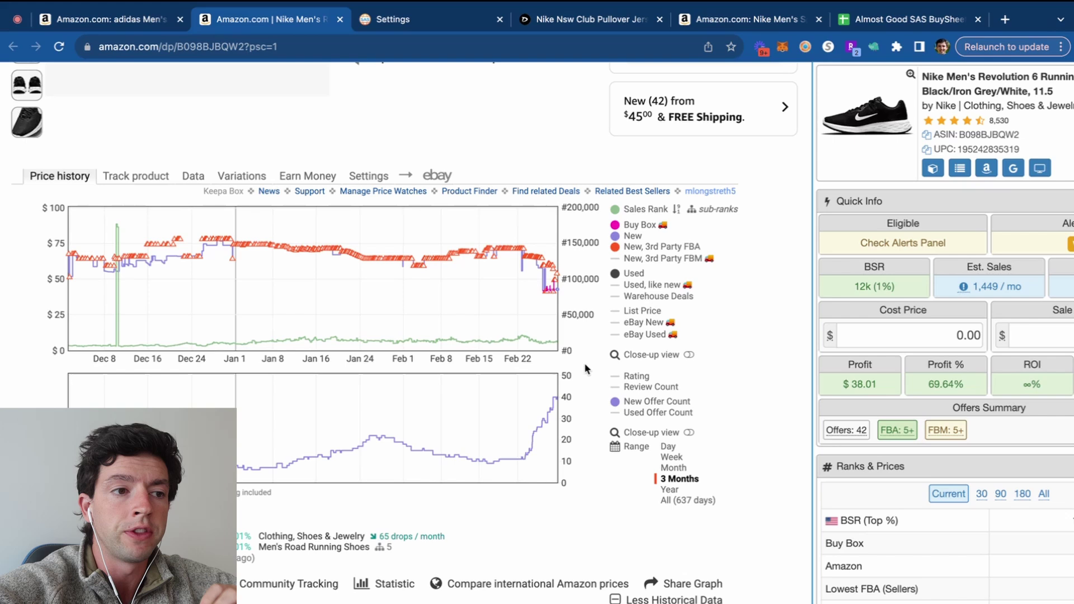
{"action": "scroll", "coordinate": [479, 230], "scroll_direction": "up", "scroll_amount": 5}
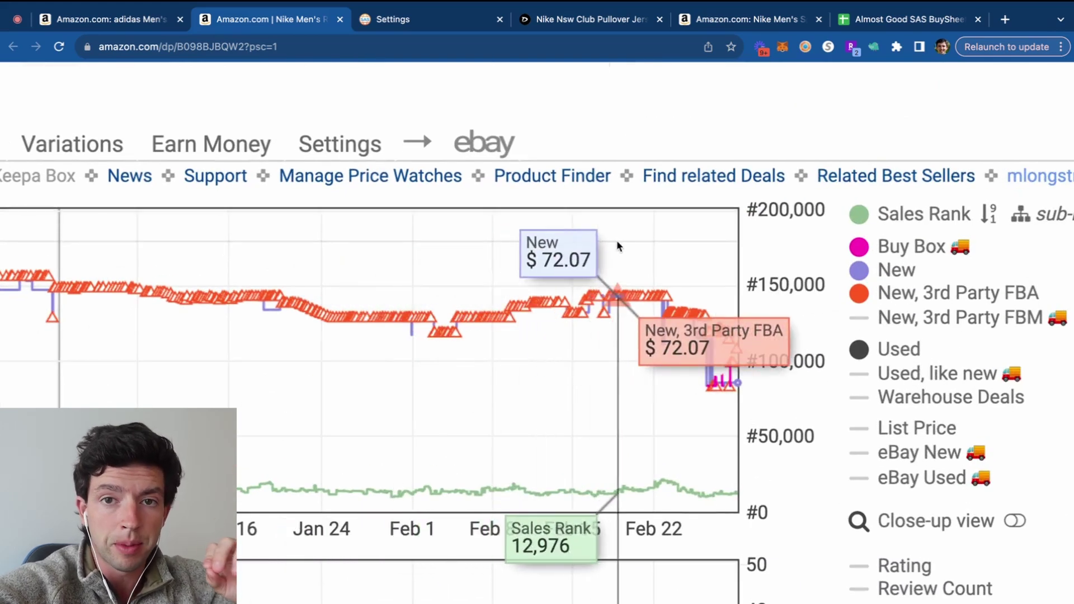
{"action": "scroll", "coordinate": [617, 240], "scroll_direction": "down", "scroll_amount": 5}
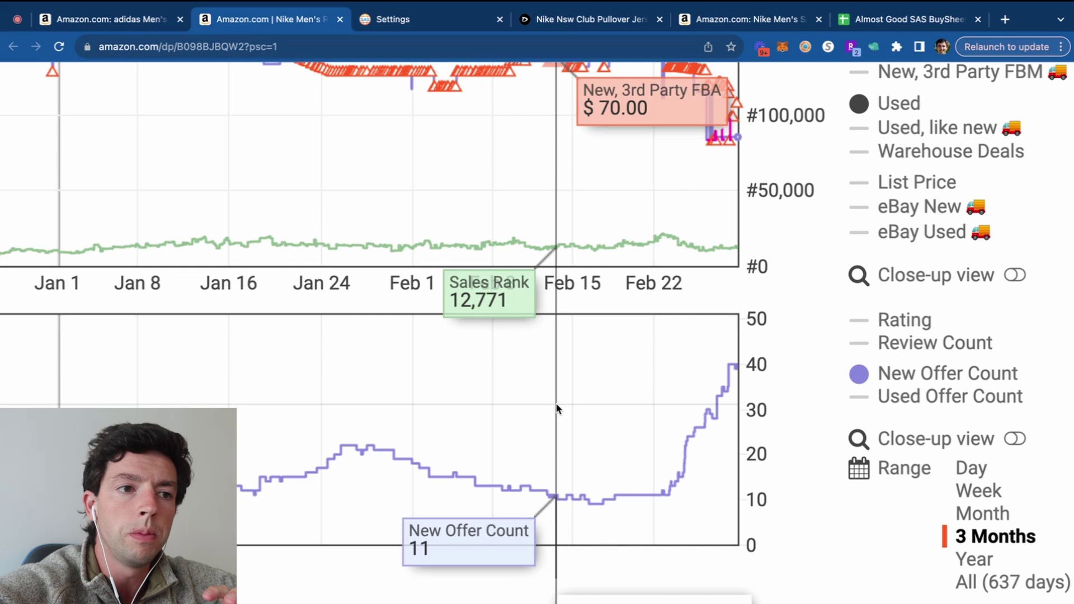
{"action": "scroll", "coordinate": [557, 409], "scroll_direction": "down", "scroll_amount": 5}
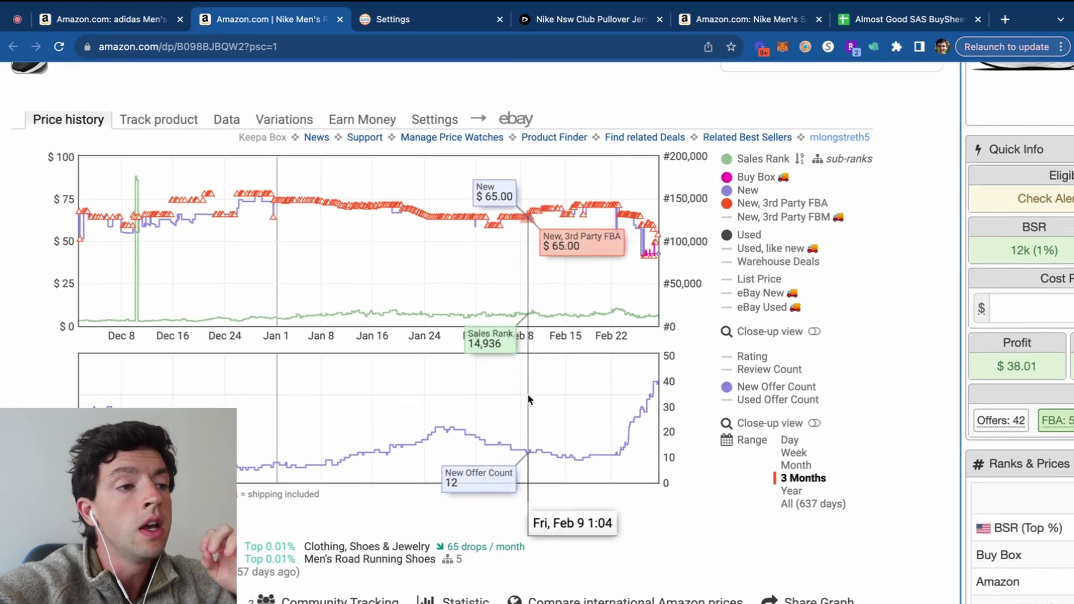
{"action": "scroll", "coordinate": [527, 394], "scroll_direction": "down", "scroll_amount": 3}
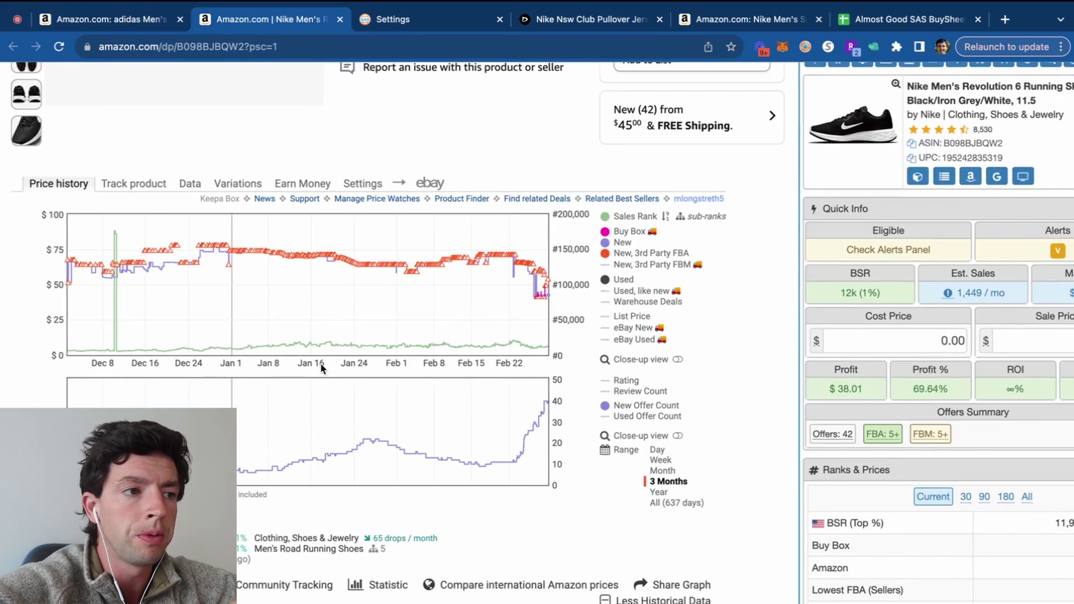
Show Keepa's Data view with current and average sales rank, Buy Box and price figures
{"action": "left_click", "coordinate": [189, 184]}
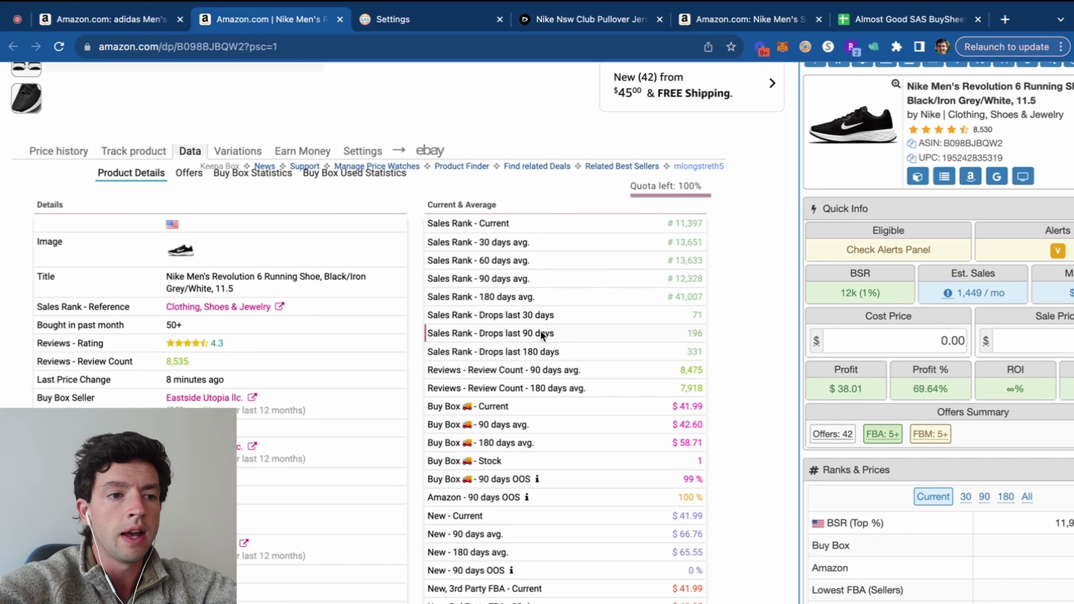
{"action": "scroll", "coordinate": [662, 424], "scroll_direction": "down", "scroll_amount": 3}
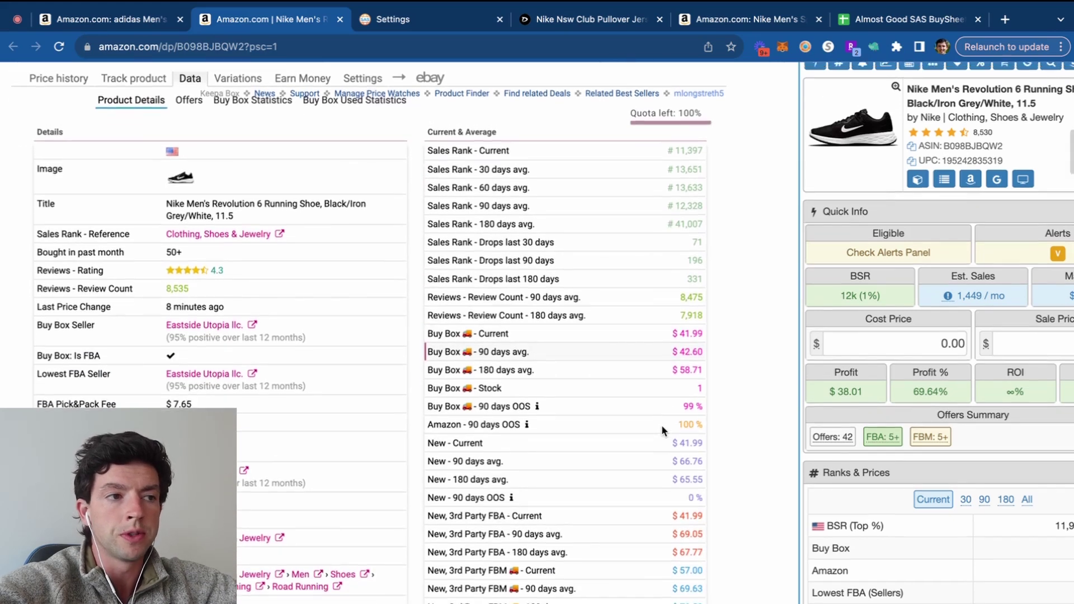
{"action": "scroll", "coordinate": [661, 424], "scroll_direction": "up", "scroll_amount": 1}
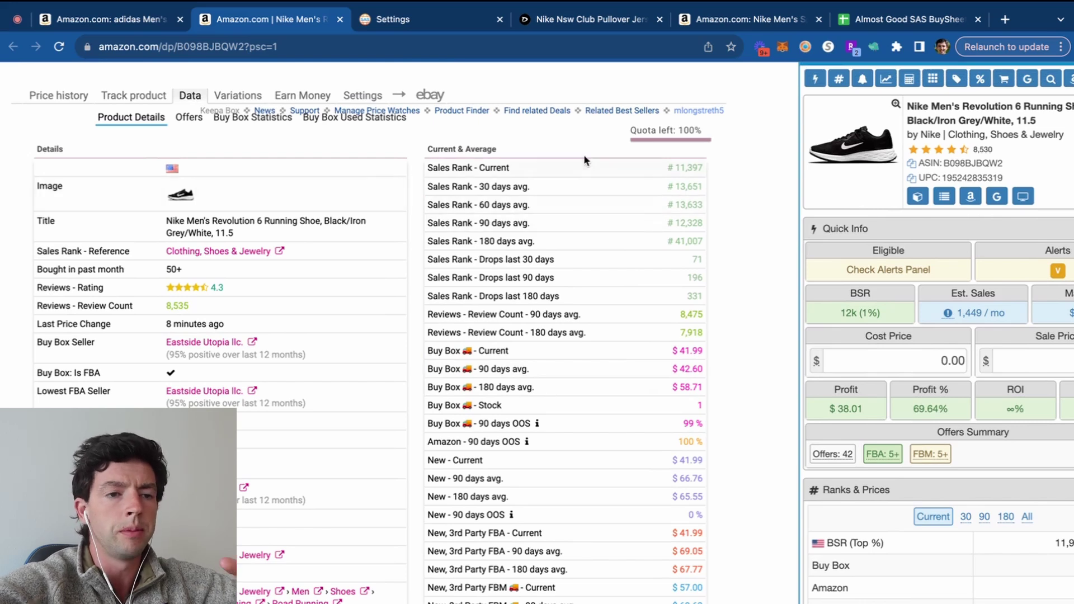
{"action": "scroll", "coordinate": [583, 159], "scroll_direction": "up", "scroll_amount": 5}
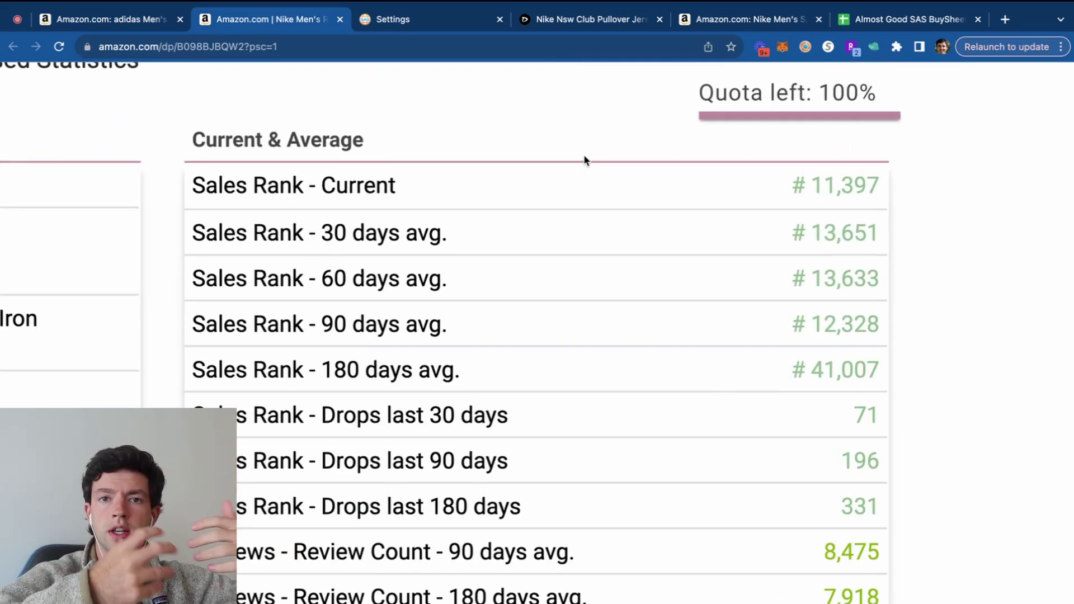
{"action": "scroll", "coordinate": [585, 162], "scroll_direction": "down", "scroll_amount": 2}
{"action": "scroll", "coordinate": [585, 170], "scroll_direction": "down", "scroll_amount": 5}
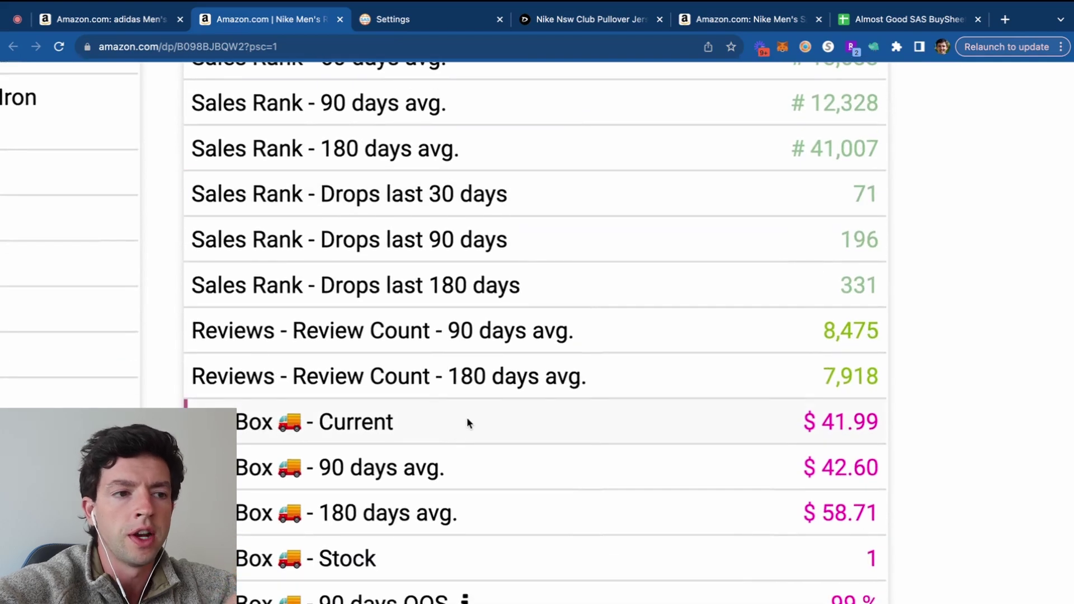
{"action": "scroll", "coordinate": [468, 420], "scroll_direction": "up", "scroll_amount": 3}
{"action": "scroll", "coordinate": [466, 417], "scroll_direction": "down", "scroll_amount": 5}
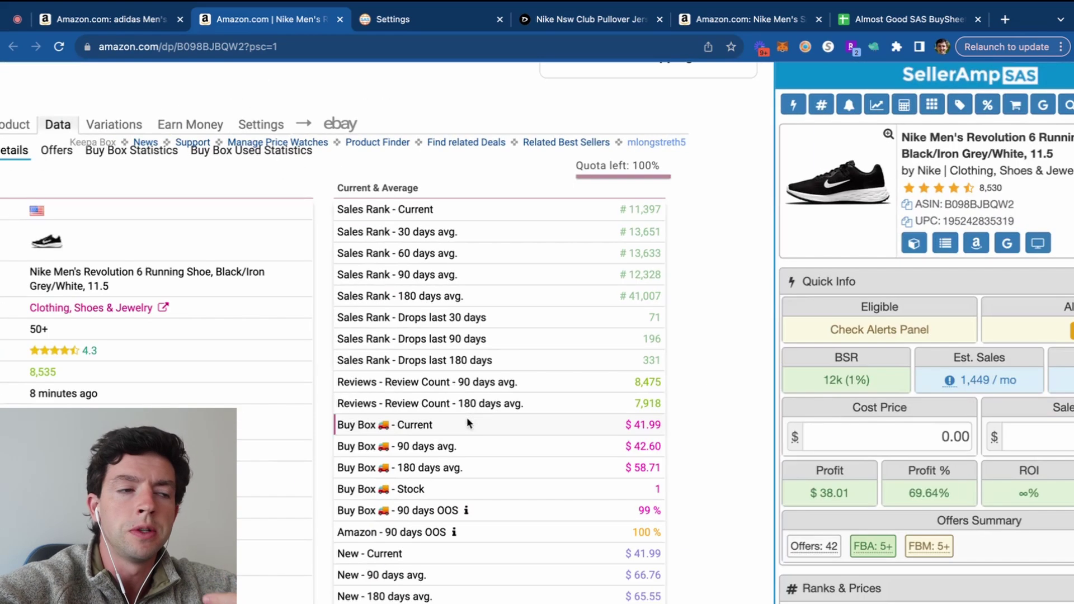
{"action": "scroll", "coordinate": [459, 387], "scroll_direction": "down", "scroll_amount": 1}
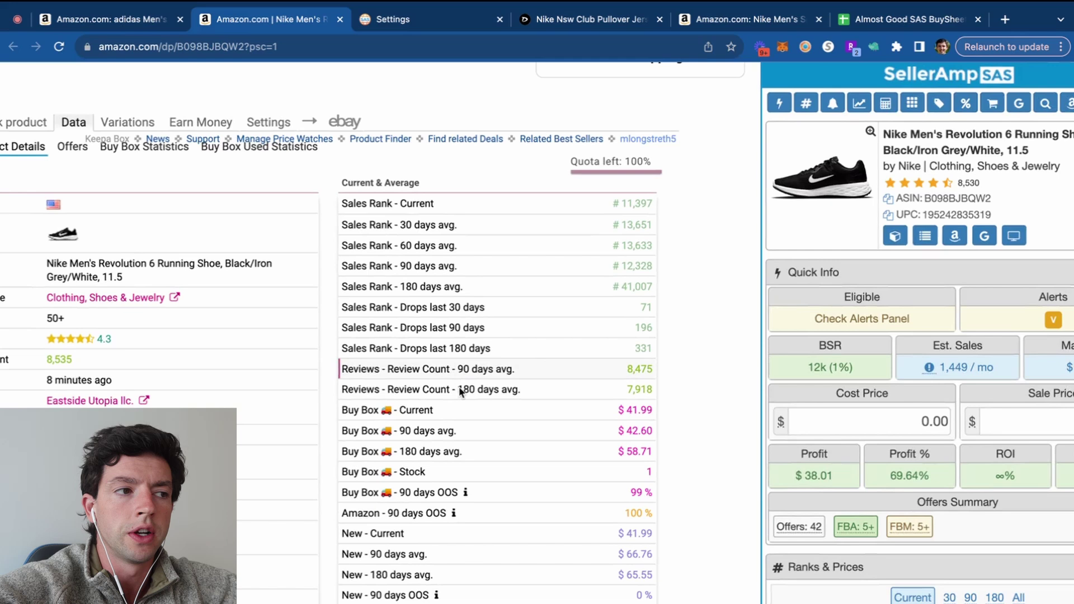
{"action": "scroll", "coordinate": [380, 316], "scroll_direction": "down", "scroll_amount": 1}
List the Nike Revolution 6's 40 current offers from $72.00 and review sellers across the table
{"action": "left_click", "coordinate": [176, 132]}
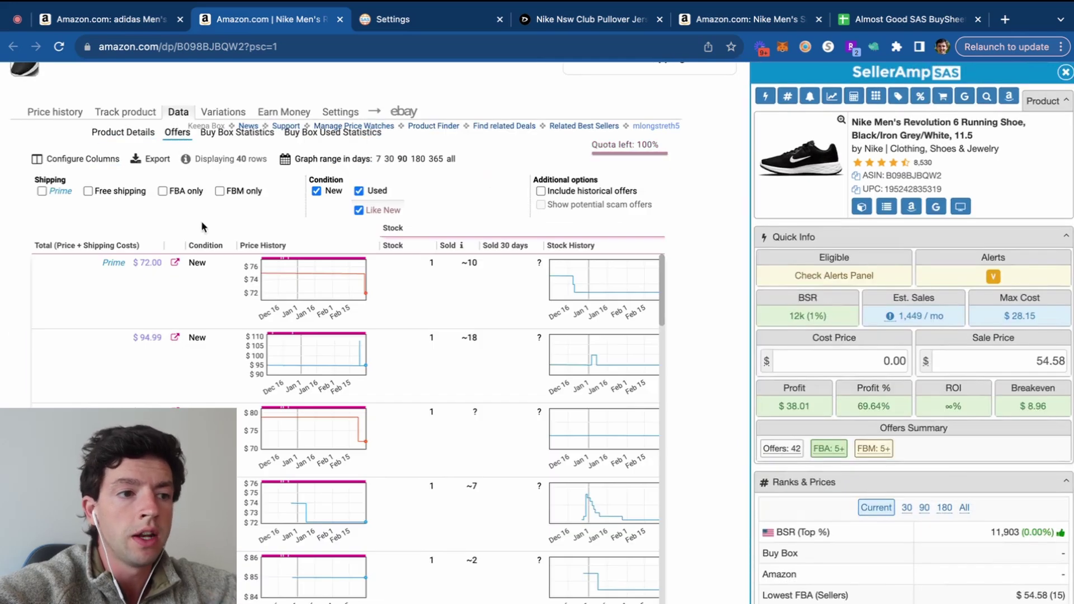
{"action": "scroll", "coordinate": [384, 332], "scroll_direction": "right", "scroll_amount": 5}
{"action": "scroll", "coordinate": [618, 335], "scroll_direction": "right", "scroll_amount": 5}
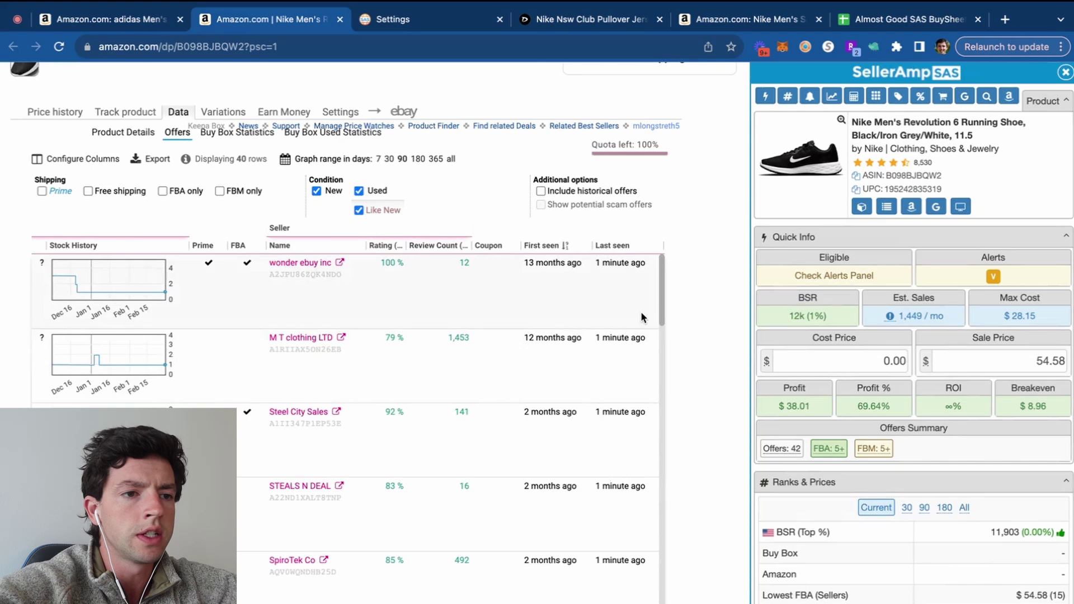
{"action": "scroll", "coordinate": [640, 311], "scroll_direction": "up", "scroll_amount": 3}
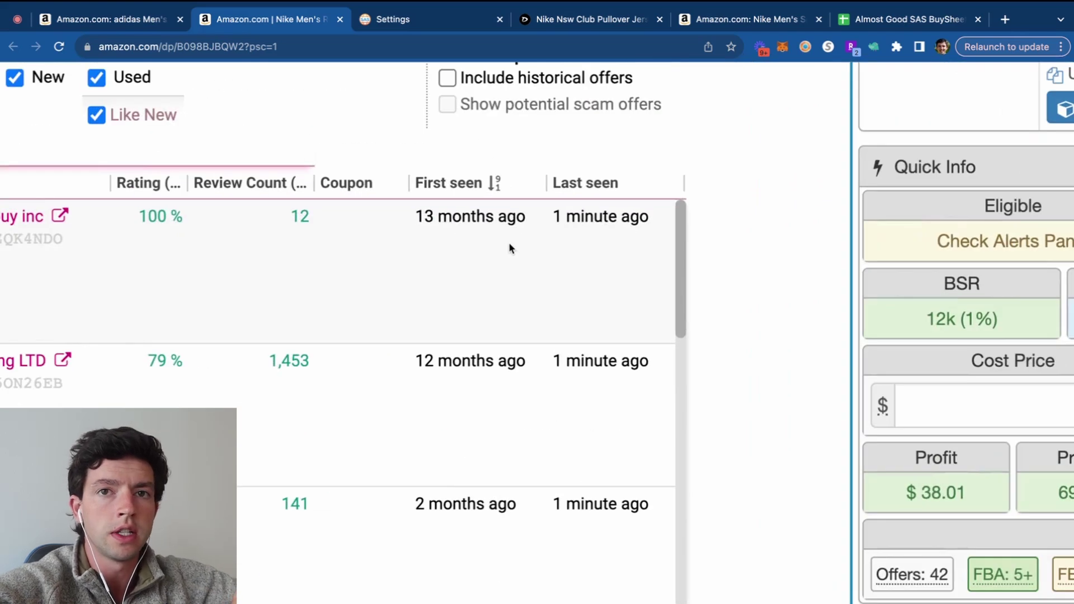
{"action": "scroll", "coordinate": [510, 247], "scroll_direction": "down", "scroll_amount": 3}
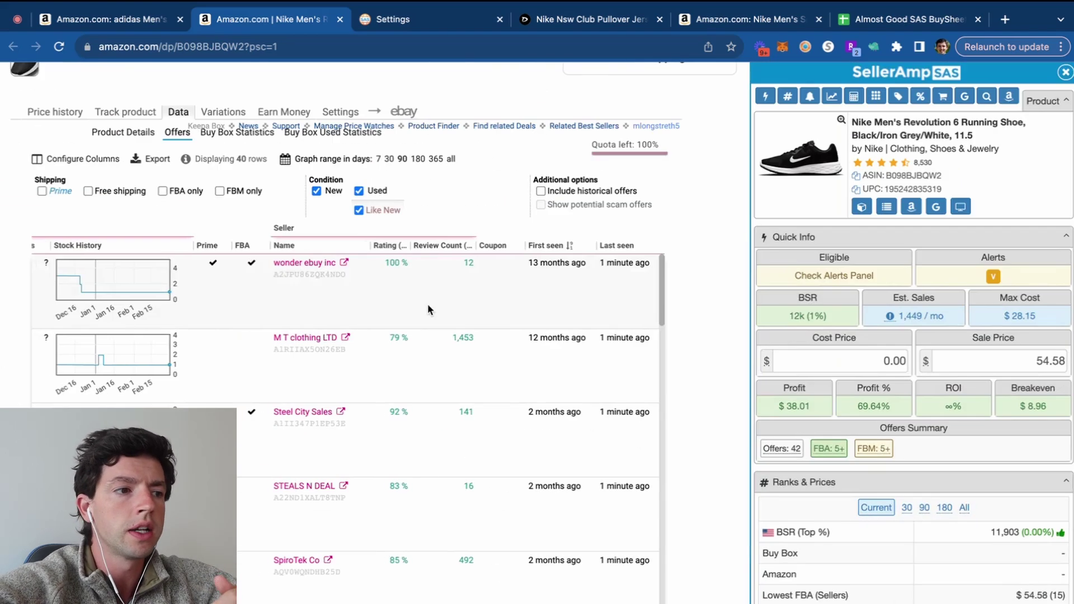
{"action": "scroll", "coordinate": [428, 303], "scroll_direction": "left", "scroll_amount": 5}
{"action": "scroll", "coordinate": [278, 290], "scroll_direction": "left", "scroll_amount": 5}
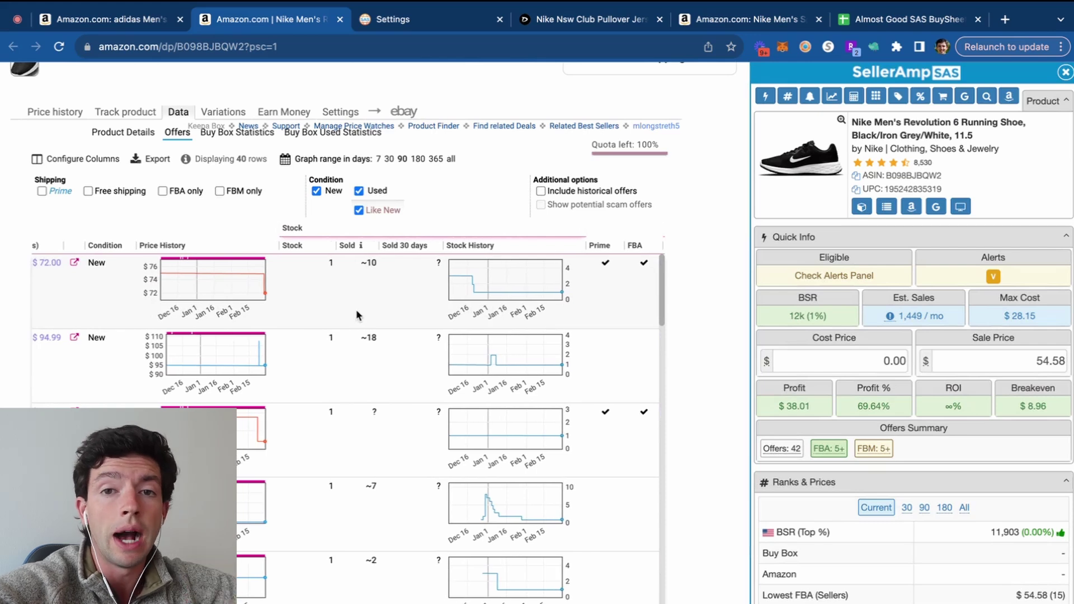
Show Keepa's Buy Box Statistics limited to the last 90 days
{"action": "left_click", "coordinate": [229, 137]}
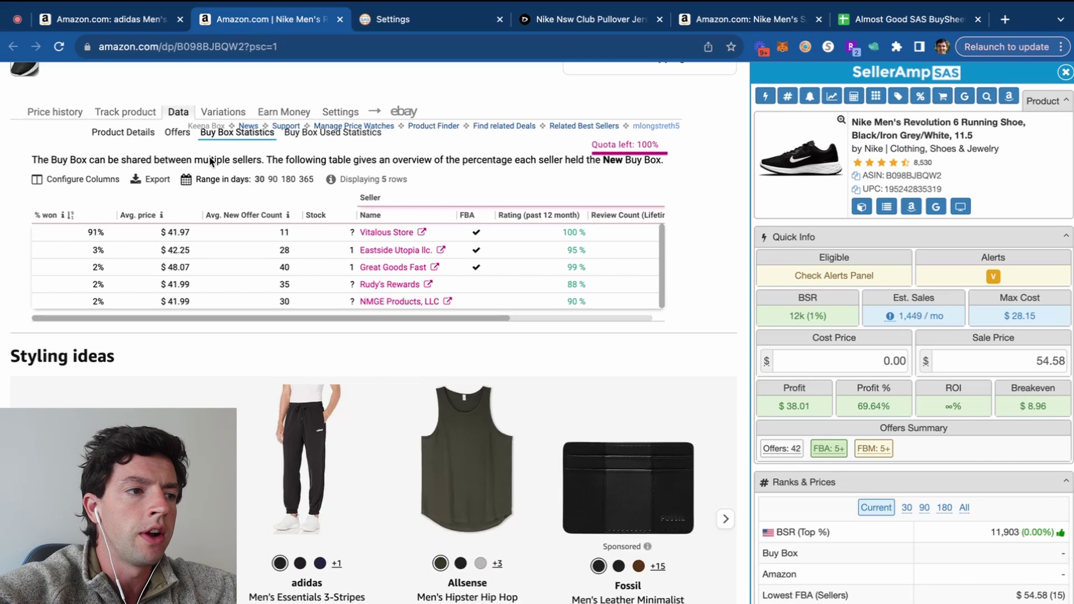
{"action": "scroll", "coordinate": [8, 158], "scroll_direction": "up", "scroll_amount": 5}
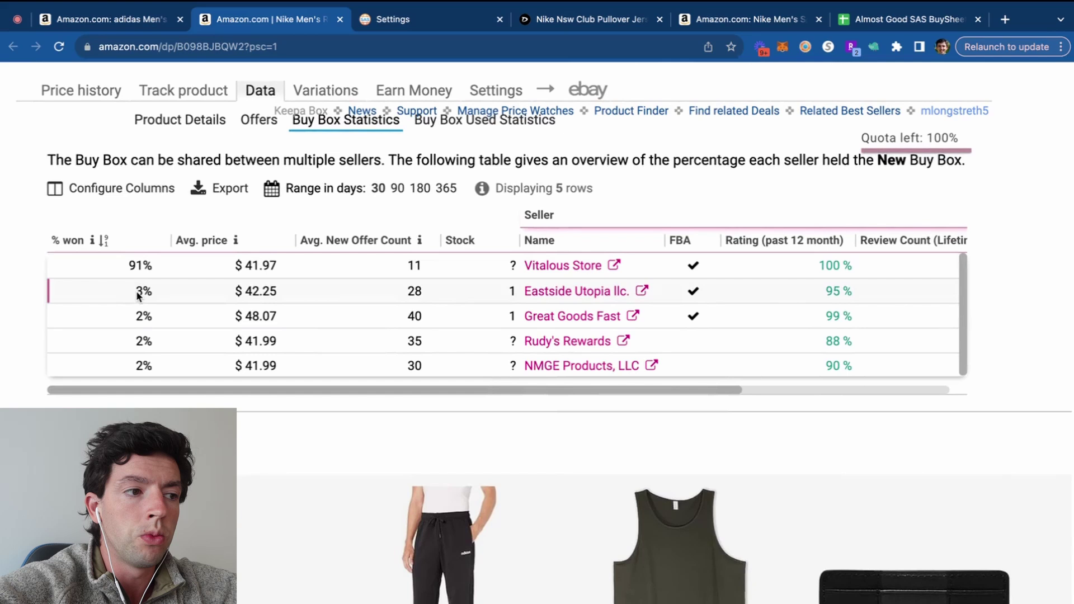
{"action": "left_click", "coordinate": [378, 188]}
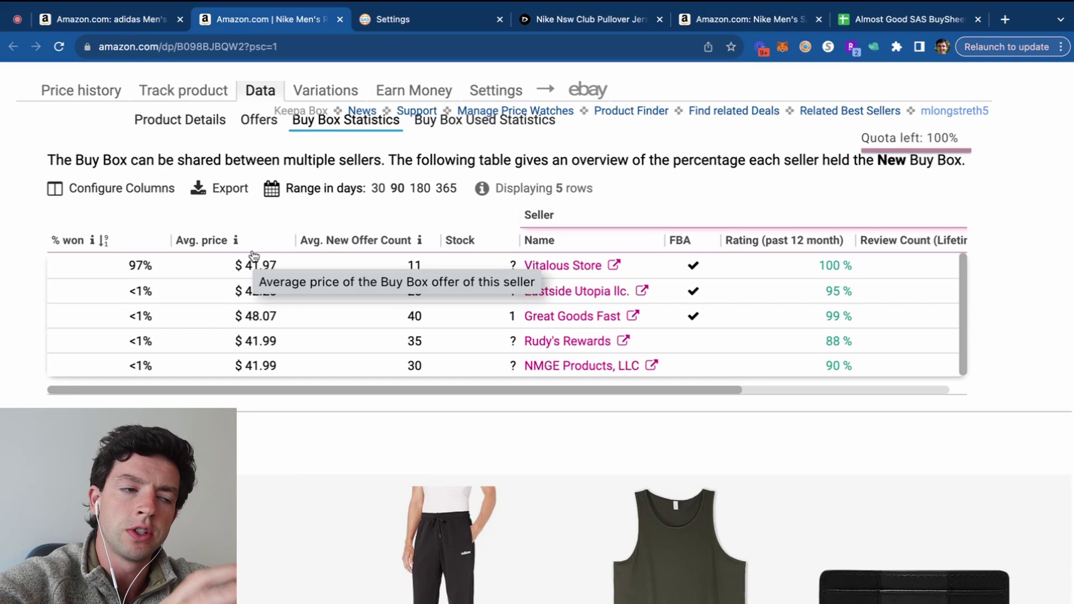
Compare the price history chart with the Buy Box share table twice
{"action": "left_click", "coordinate": [79, 91]}
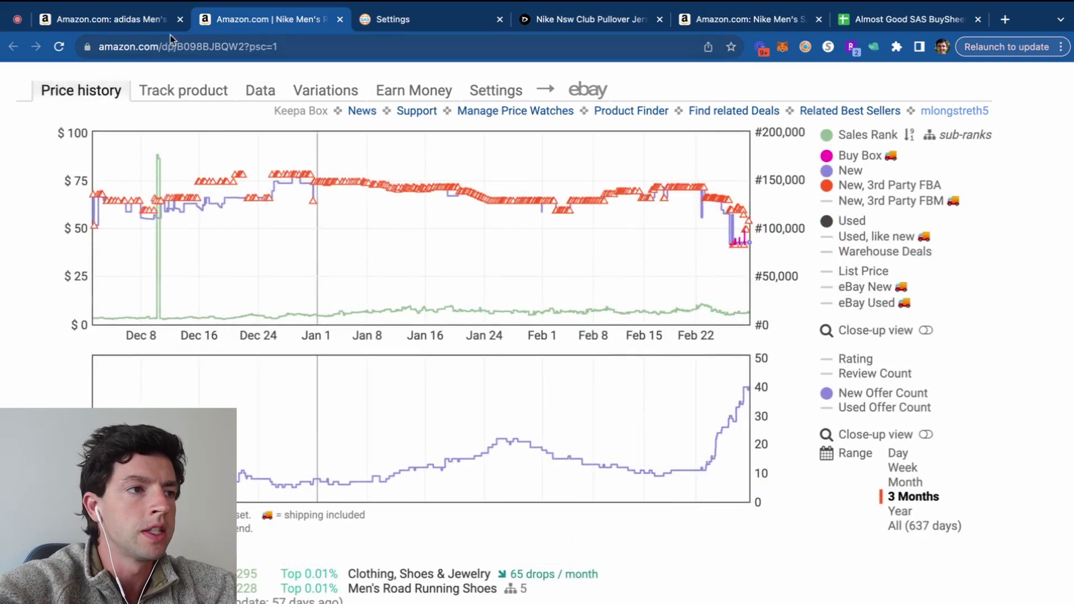
{"action": "left_click", "coordinate": [256, 96]}
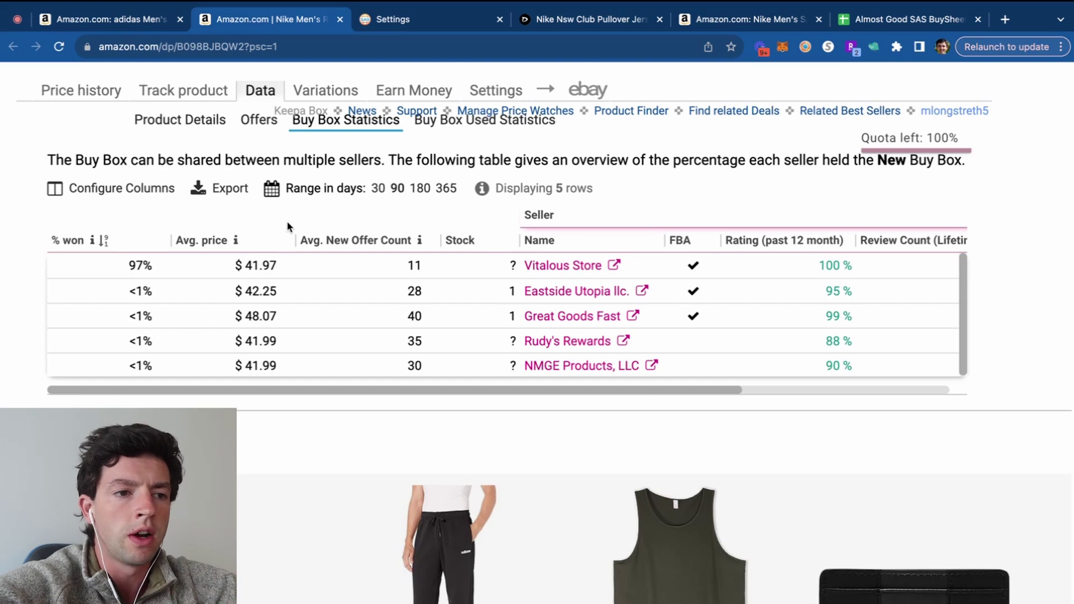
{"action": "left_click", "coordinate": [109, 91]}
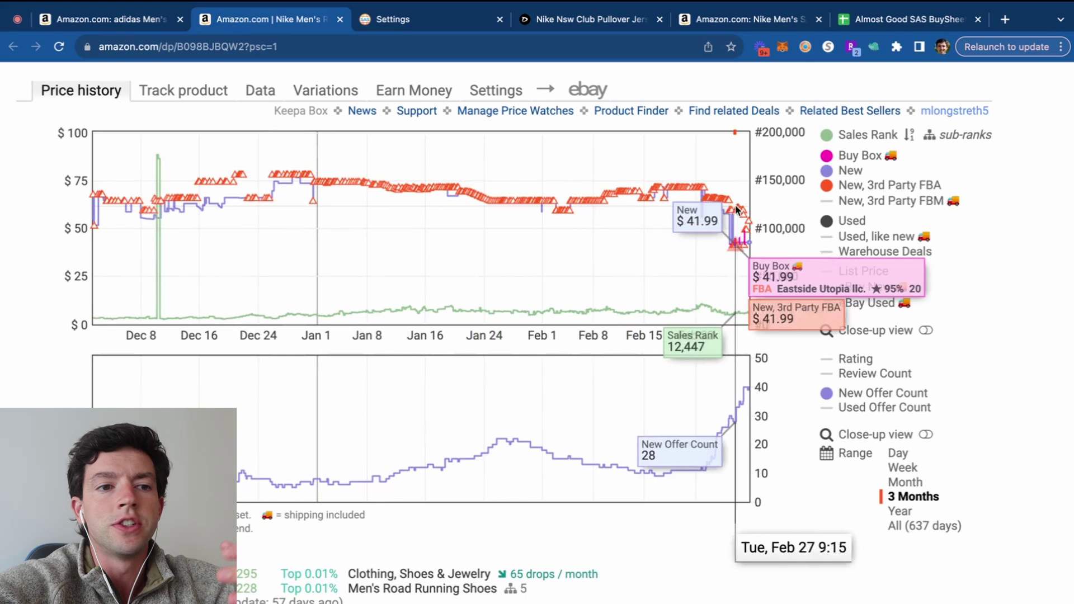
{"action": "left_click", "coordinate": [273, 93]}
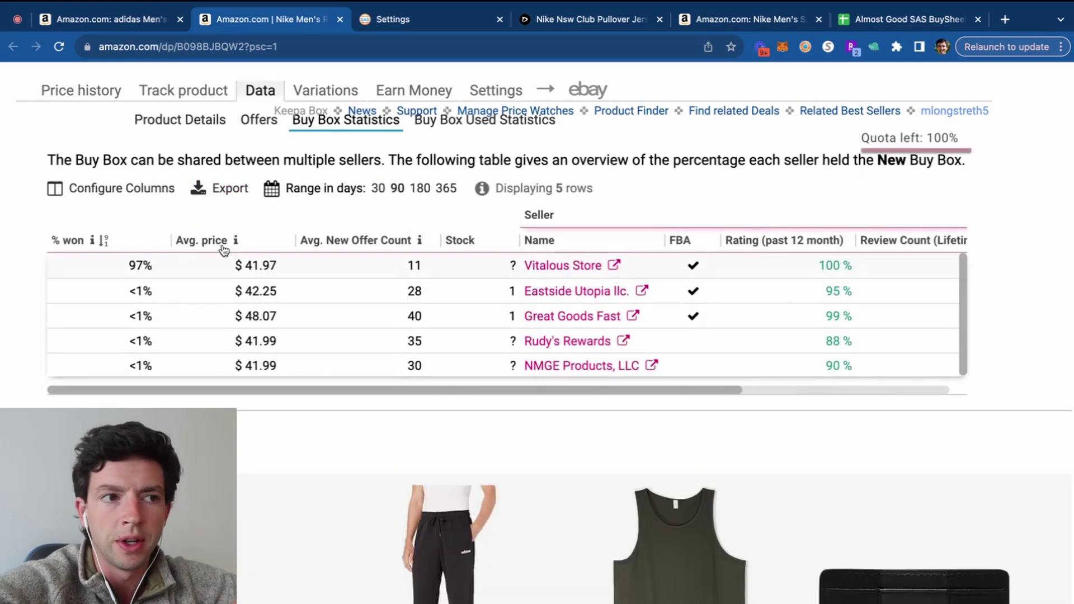
Widen the Buy Box share range to 180 days, then to a full year
{"action": "left_click", "coordinate": [428, 193]}
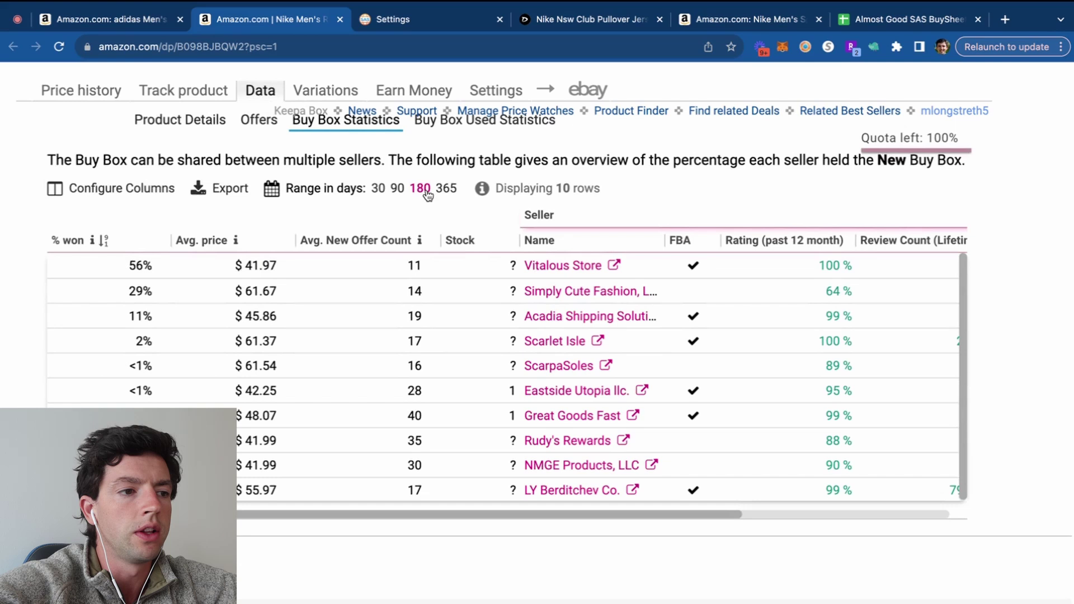
{"action": "left_click", "coordinate": [438, 193]}
{"action": "scroll", "coordinate": [438, 194], "scroll_direction": "down", "scroll_amount": 3}
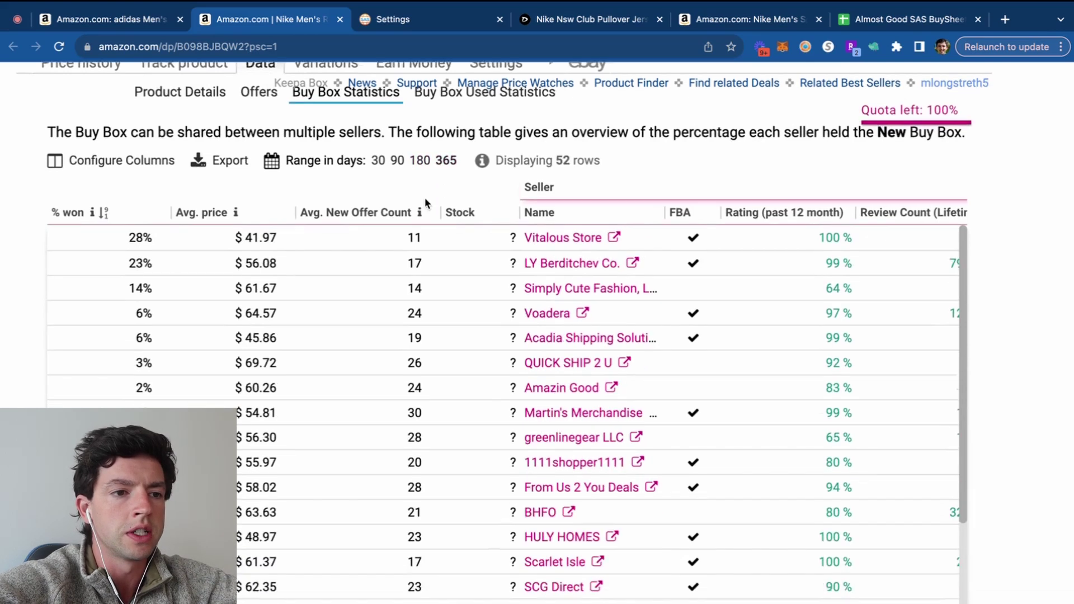
{"action": "scroll", "coordinate": [330, 293], "scroll_direction": "down", "scroll_amount": 5}
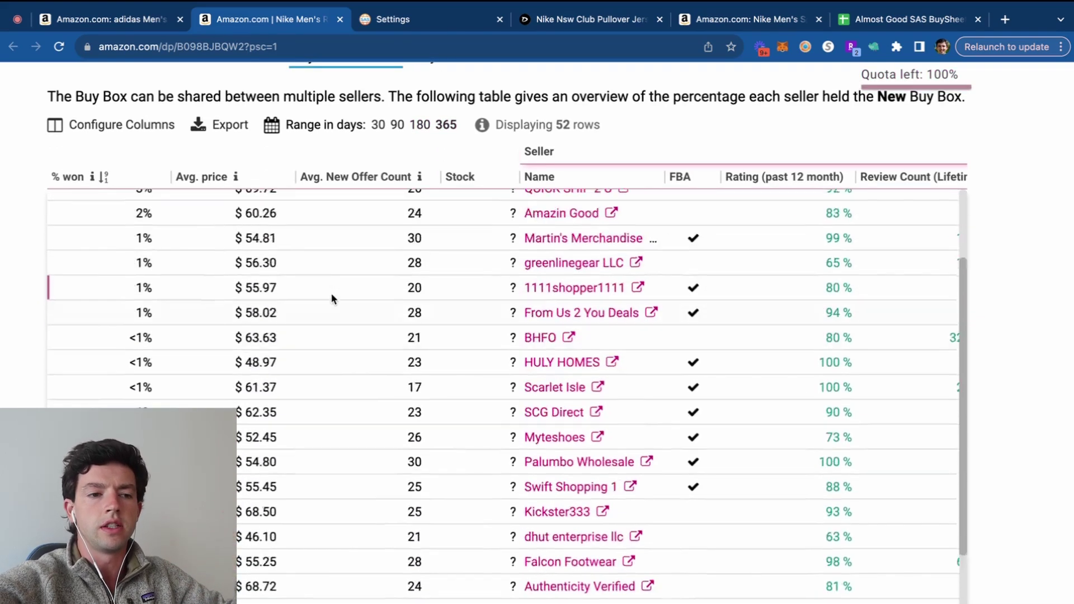
Return to the top and show the price history and offer-count charts
{"action": "scroll", "coordinate": [332, 299], "scroll_direction": "up", "scroll_amount": 3}
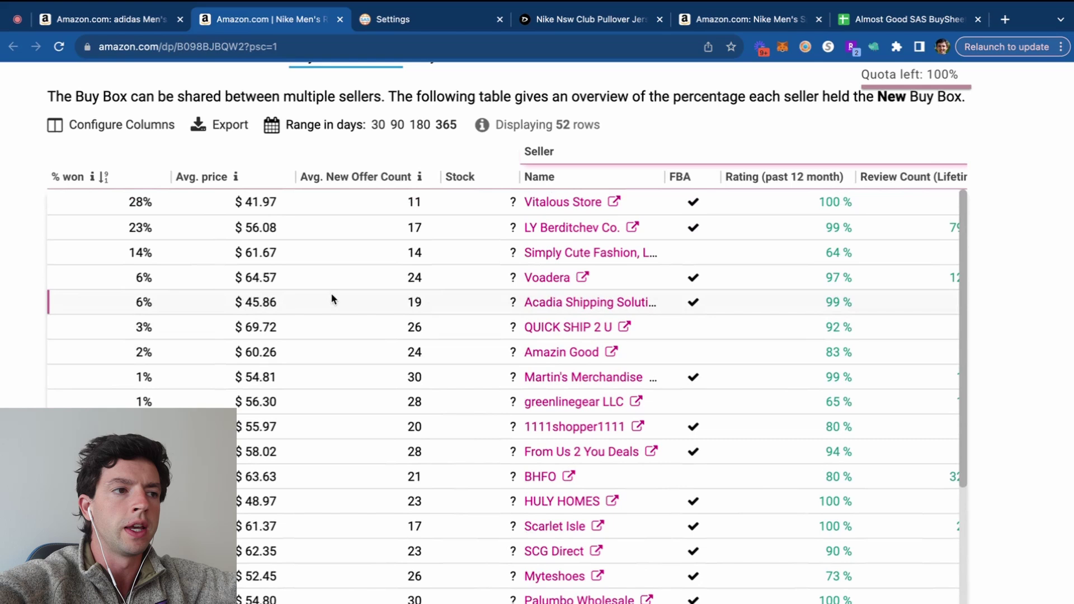
{"action": "scroll", "coordinate": [331, 297], "scroll_direction": "up", "scroll_amount": 3}
{"action": "left_click", "coordinate": [82, 101]}
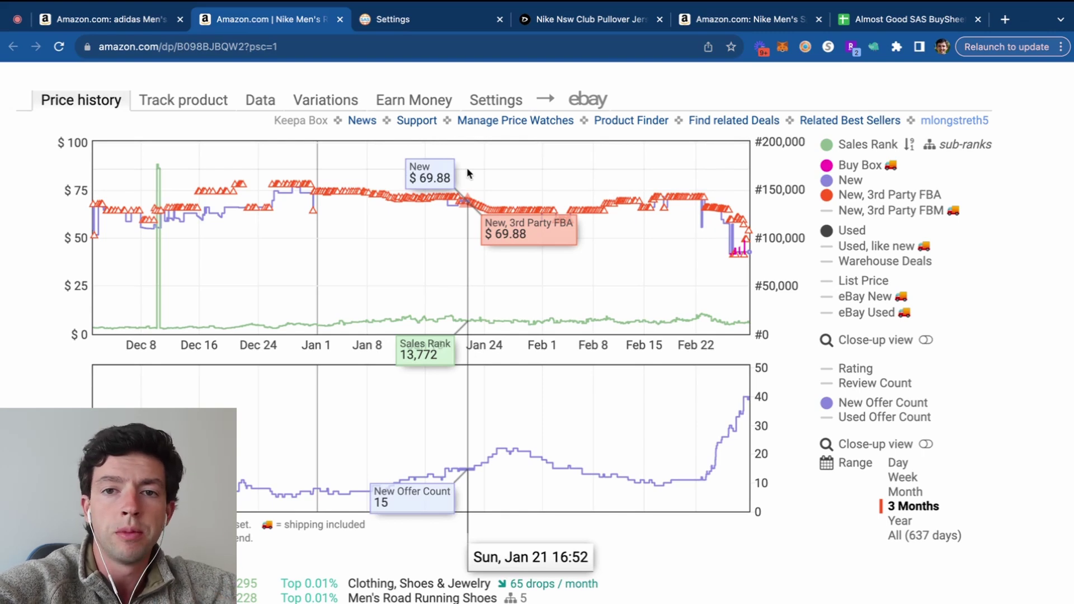
Open SellerAmp settings enlarged and review the $3.00 minimum profit and 30% minimum ROI
{"action": "left_click", "coordinate": [432, 25]}
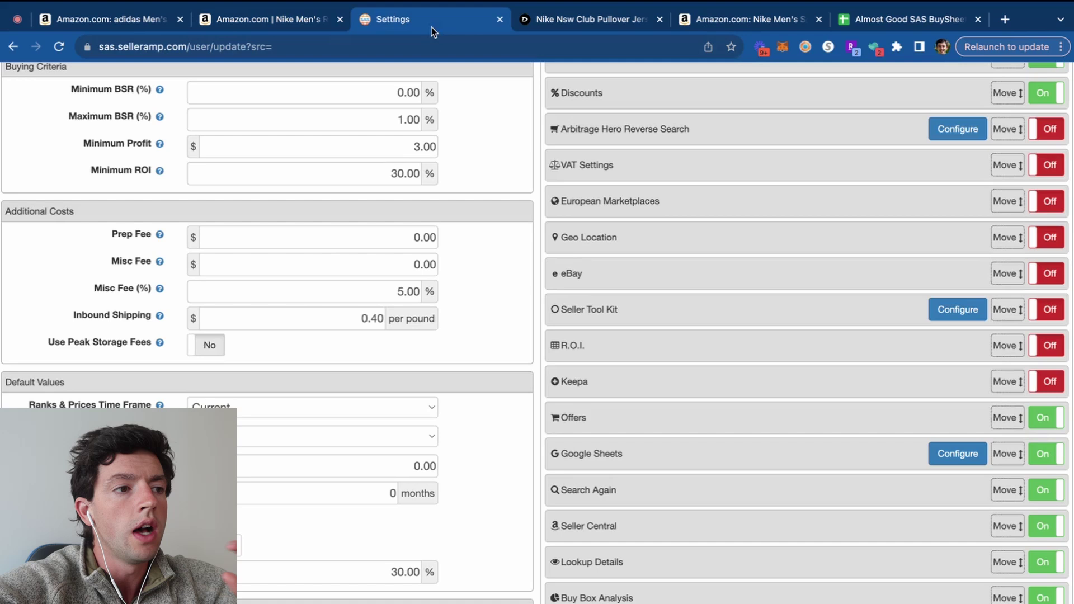
{"action": "scroll", "coordinate": [190, 158], "scroll_direction": "up", "scroll_amount": 1}
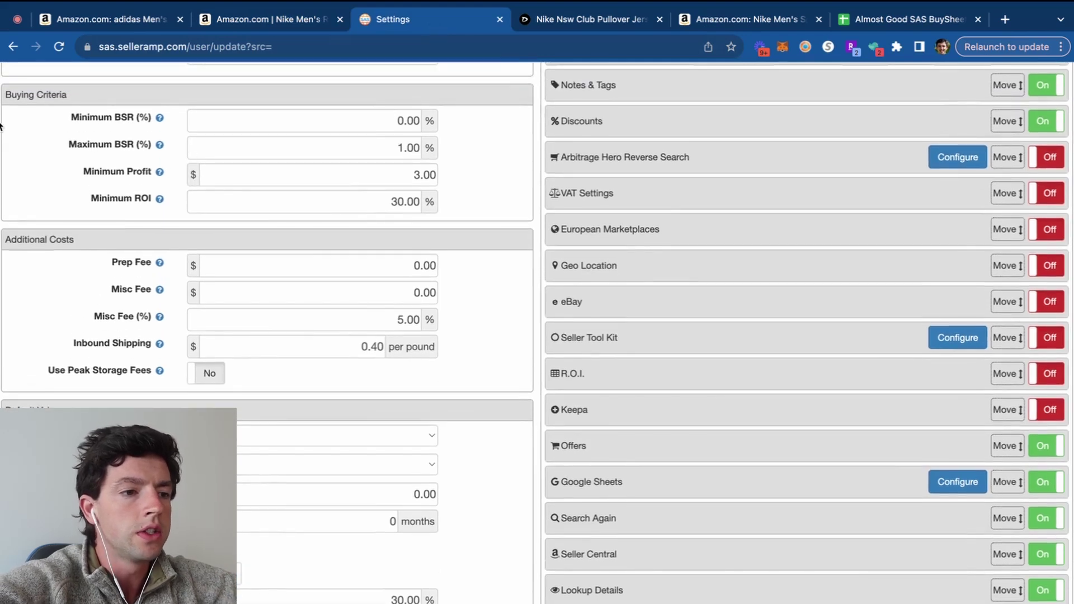
{"action": "key", "text": "super+plus"}
{"action": "key", "text": "super+plus"}
{"action": "key", "text": "super+plus"}
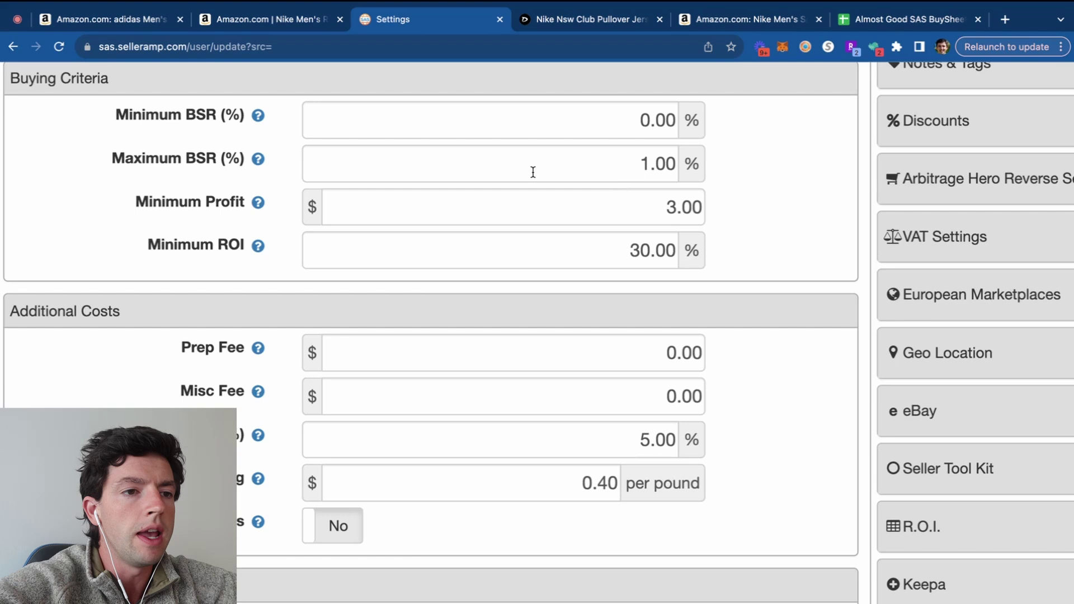
{"action": "left_click_drag", "start_coordinate": [633, 211], "coordinate": [743, 217]}
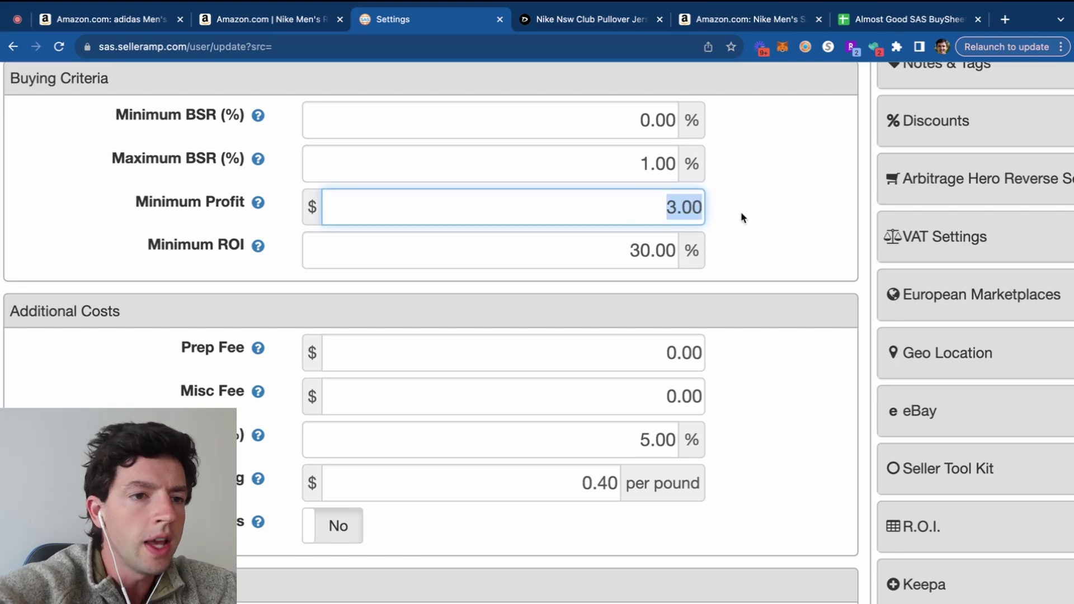
{"action": "left_click_drag", "start_coordinate": [599, 257], "coordinate": [717, 257]}
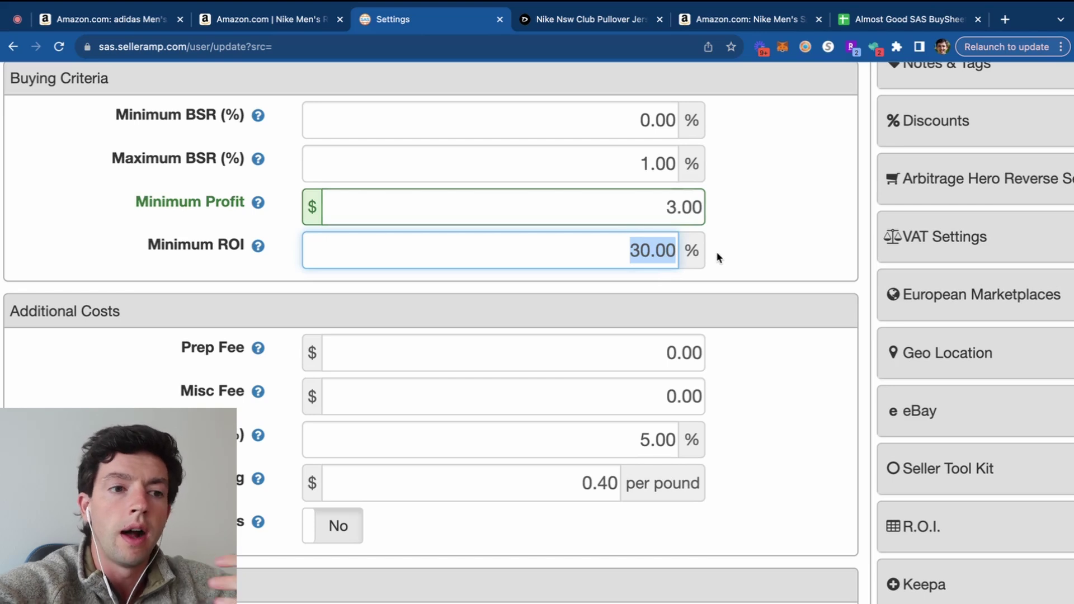
{"action": "scroll", "coordinate": [716, 251], "scroll_direction": "down", "scroll_amount": 1}
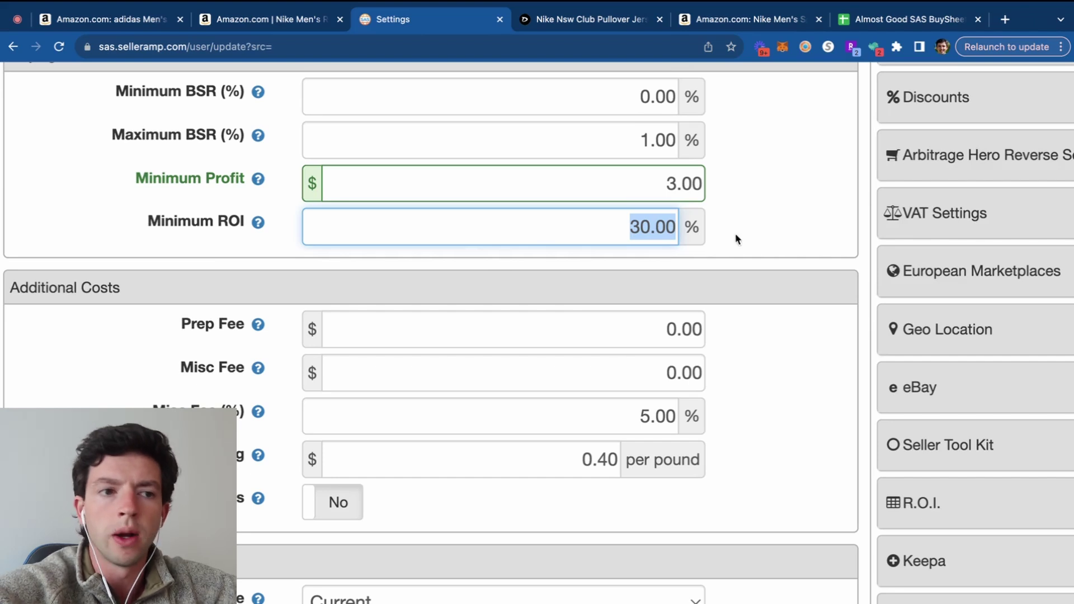
{"action": "left_click", "coordinate": [770, 239]}
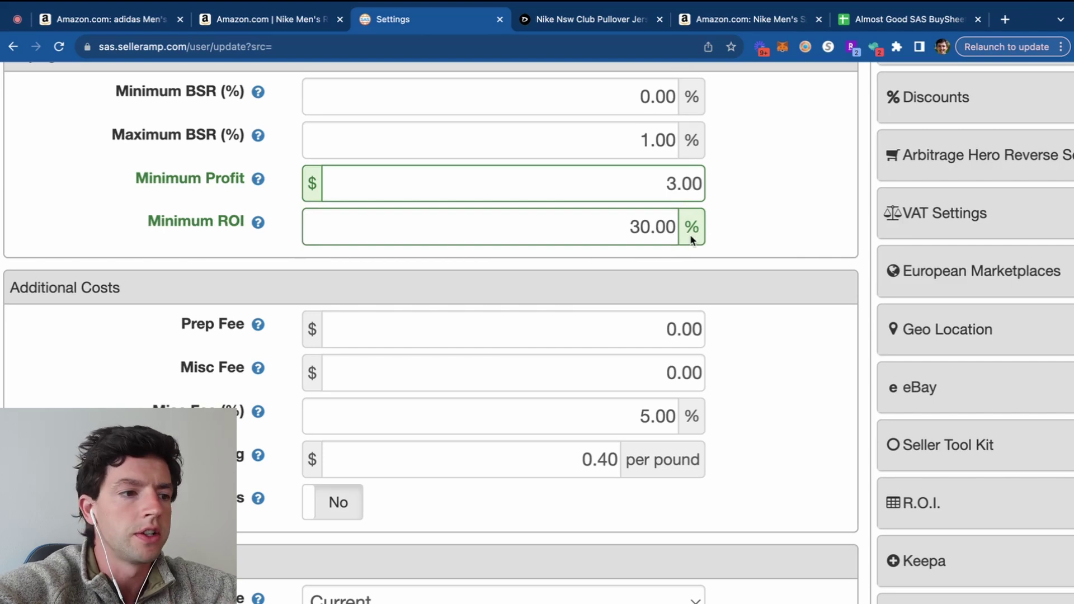
Check the Prep Fee and Misc Fee help notes and the $0.00 per-item Misc Fee
{"action": "mouse_move", "coordinate": [251, 334]}
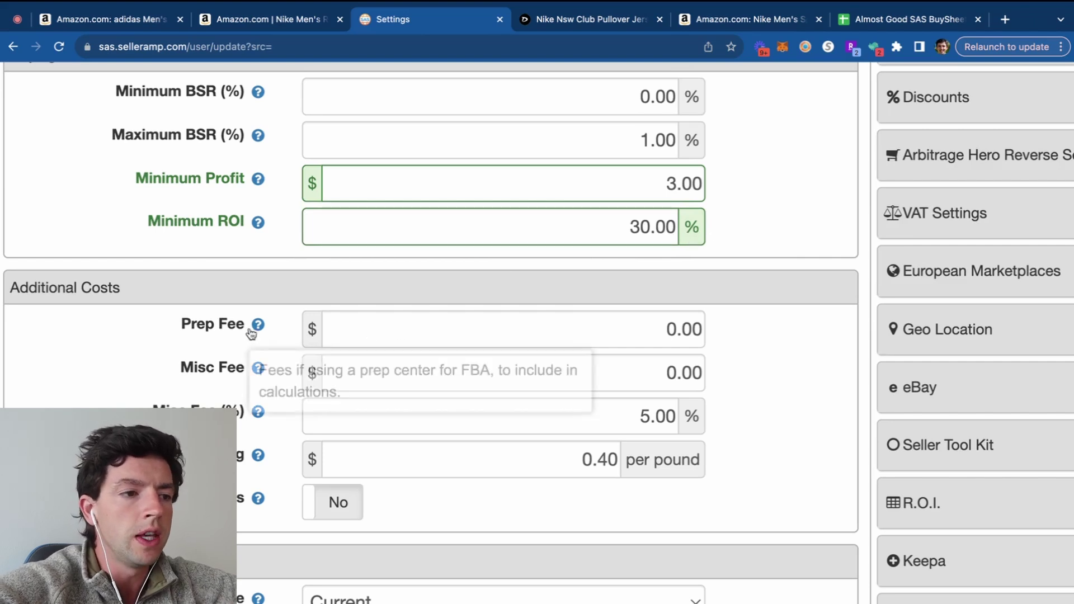
{"action": "mouse_move", "coordinate": [260, 379]}
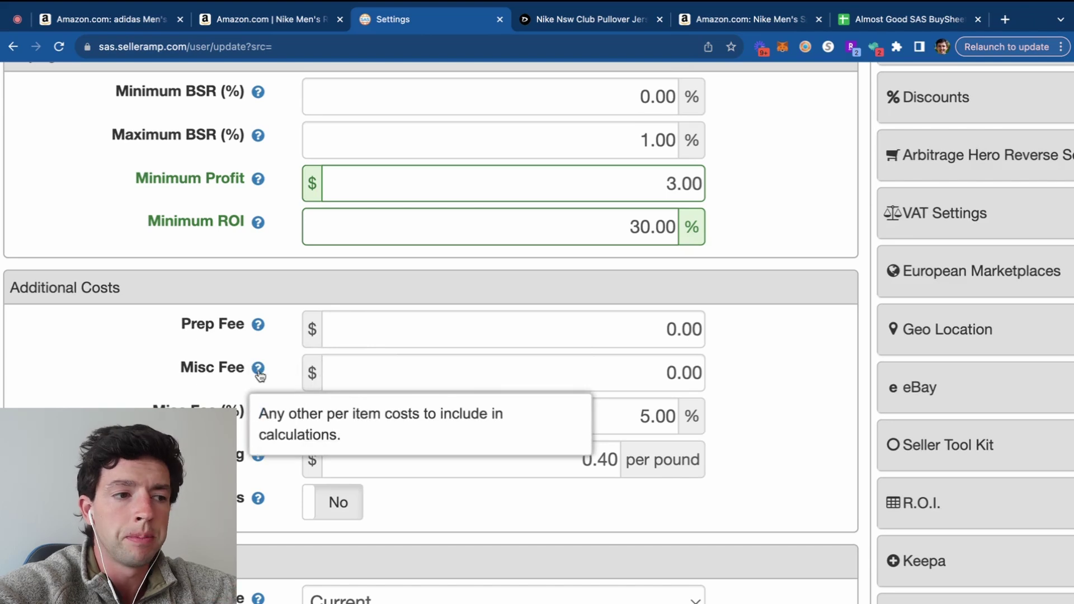
{"action": "left_click", "coordinate": [661, 373]}
Keep Misc Fee at 0.00 and set Misc Fee (%) to 5.0, replacing a trial 7.75
{"action": "left_click", "coordinate": [728, 372]}
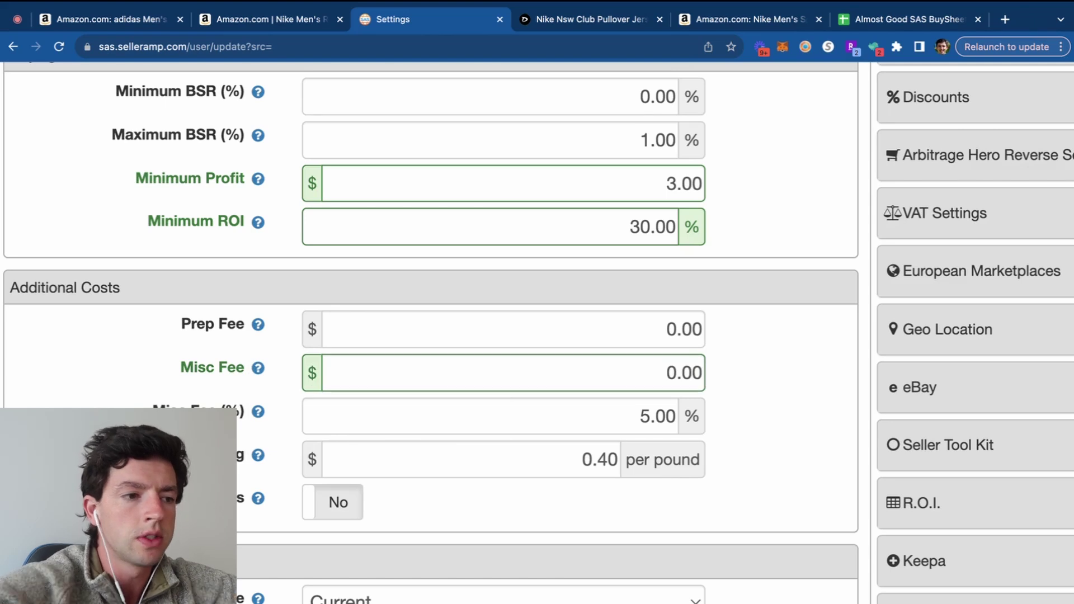
{"action": "left_click", "coordinate": [542, 406]}
{"action": "type", "text": "7.5"}
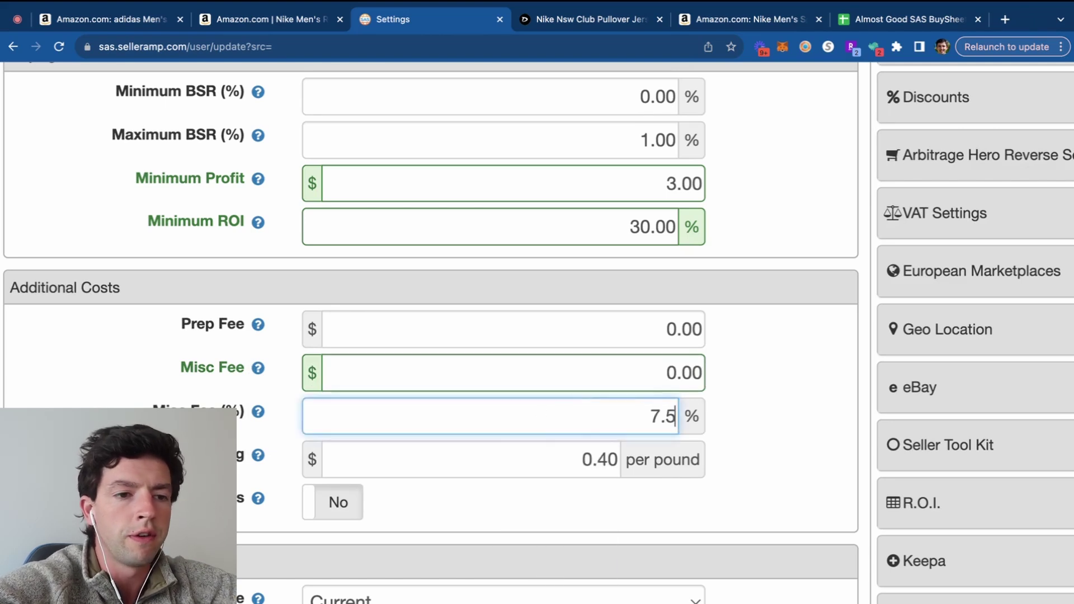
{"action": "key", "text": "BackSpace"}
{"action": "key", "text": "BackSpace"}
{"action": "type", "text": ".75"}
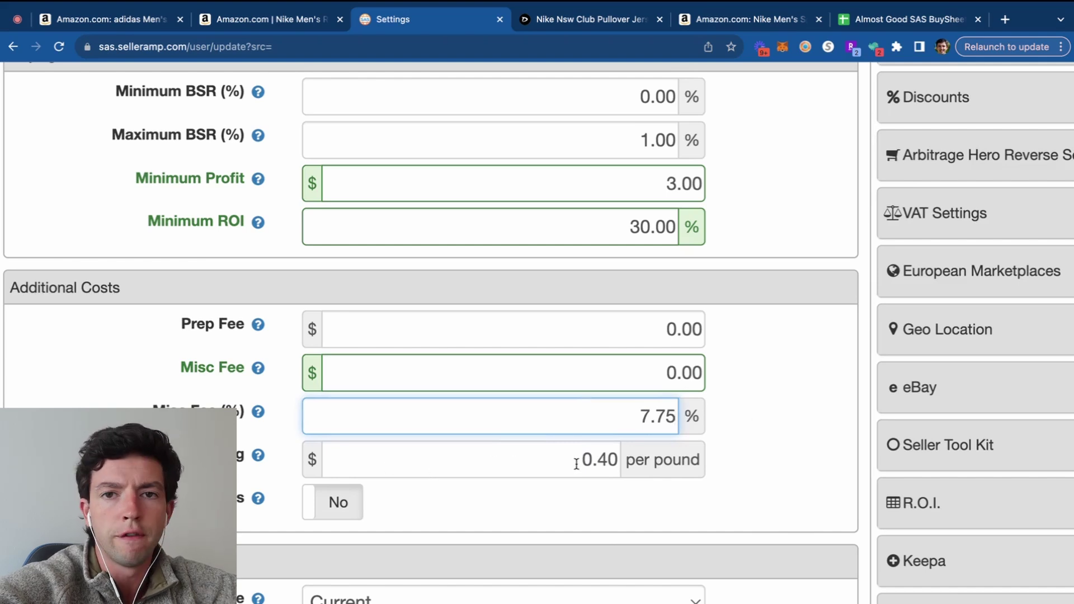
{"action": "left_click_drag", "start_coordinate": [639, 416], "coordinate": [747, 425]}
{"action": "key", "text": "BackSpace"}
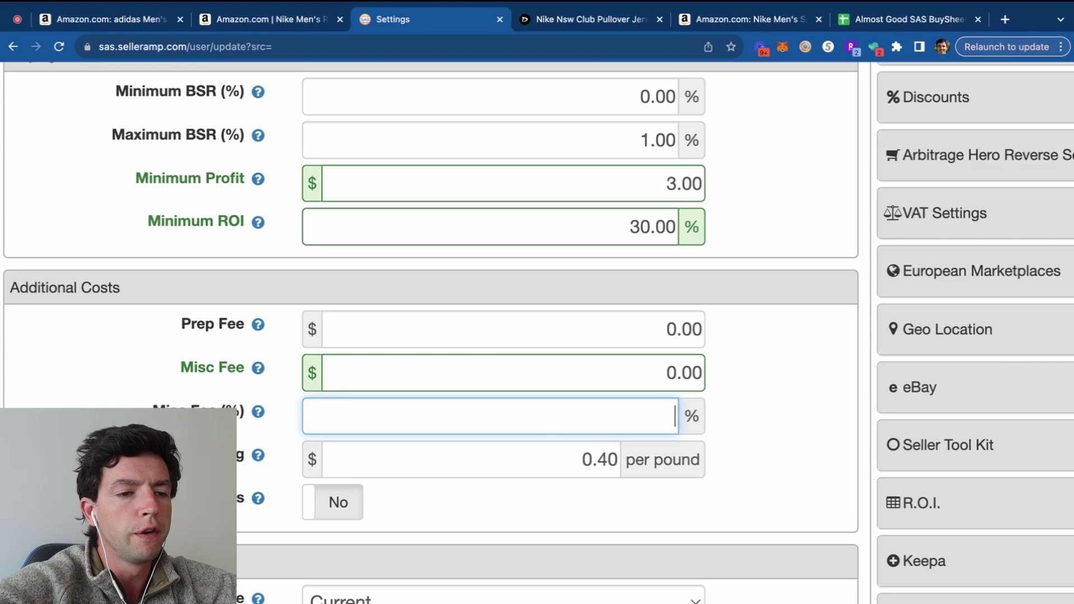
{"action": "type", "text": "5"}
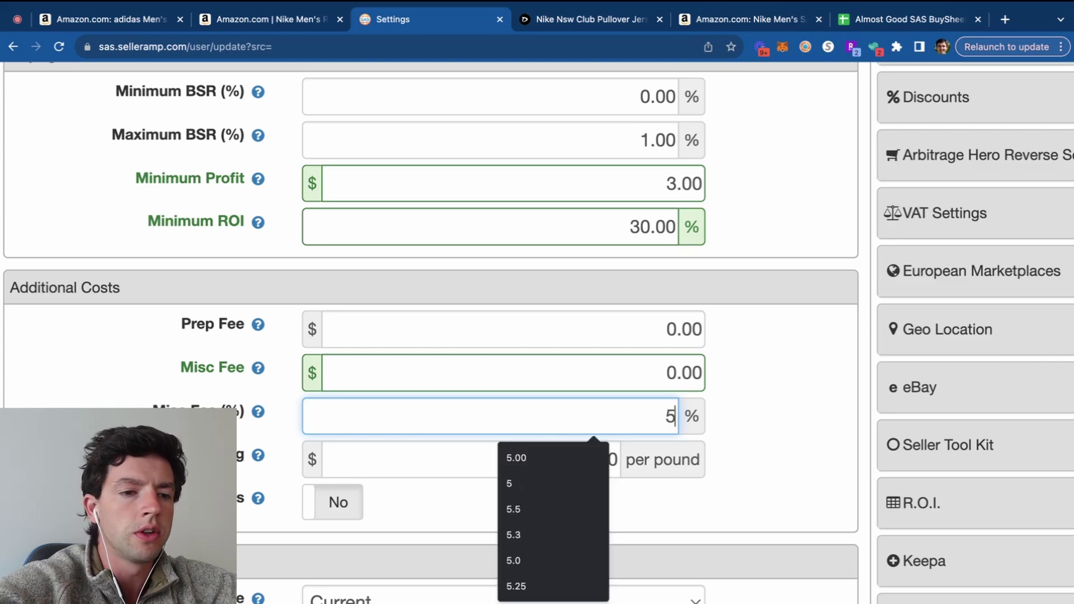
{"action": "type", "text": ".0"}
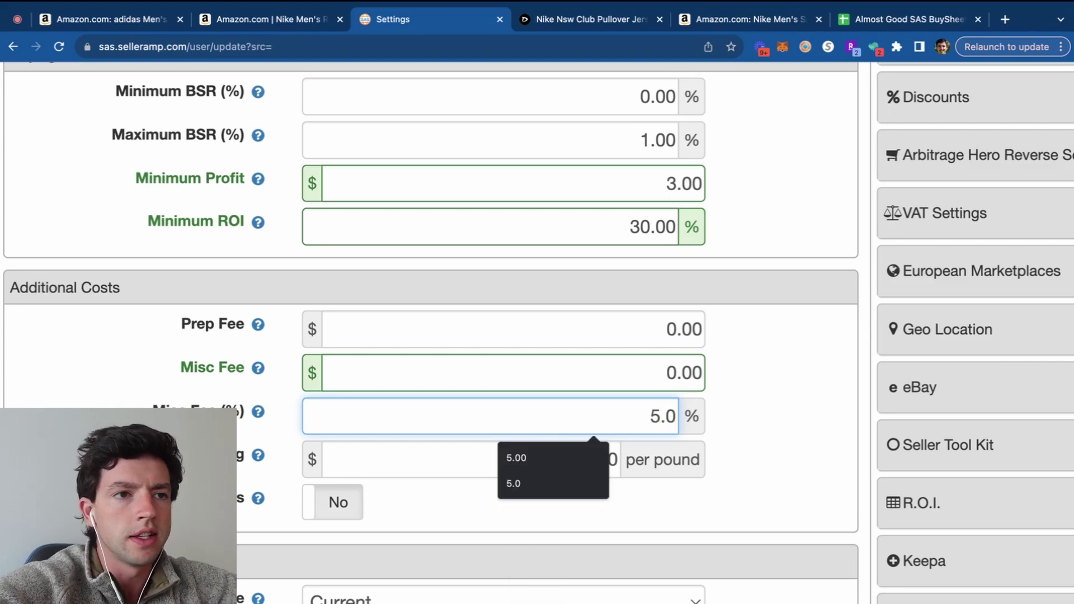
{"action": "left_click", "coordinate": [619, 22]}
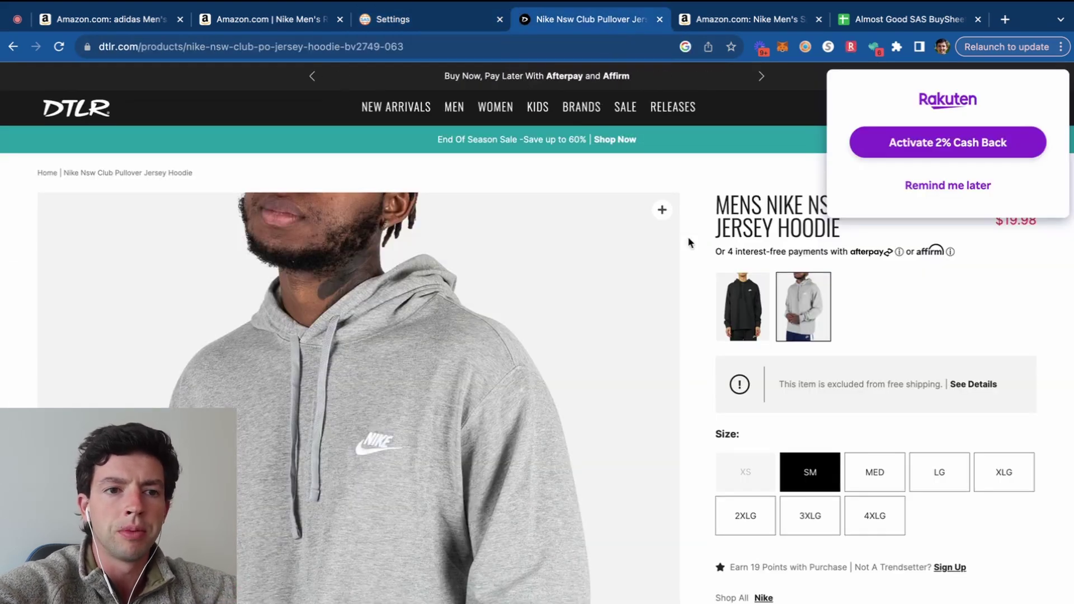
Close the Rakuten popup and compare the hoodie's $19.98 DTLR sale price with its $42.00 list price
{"action": "left_click", "coordinate": [956, 187]}
{"action": "scroll", "coordinate": [1032, 196], "scroll_direction": "up", "scroll_amount": 5}
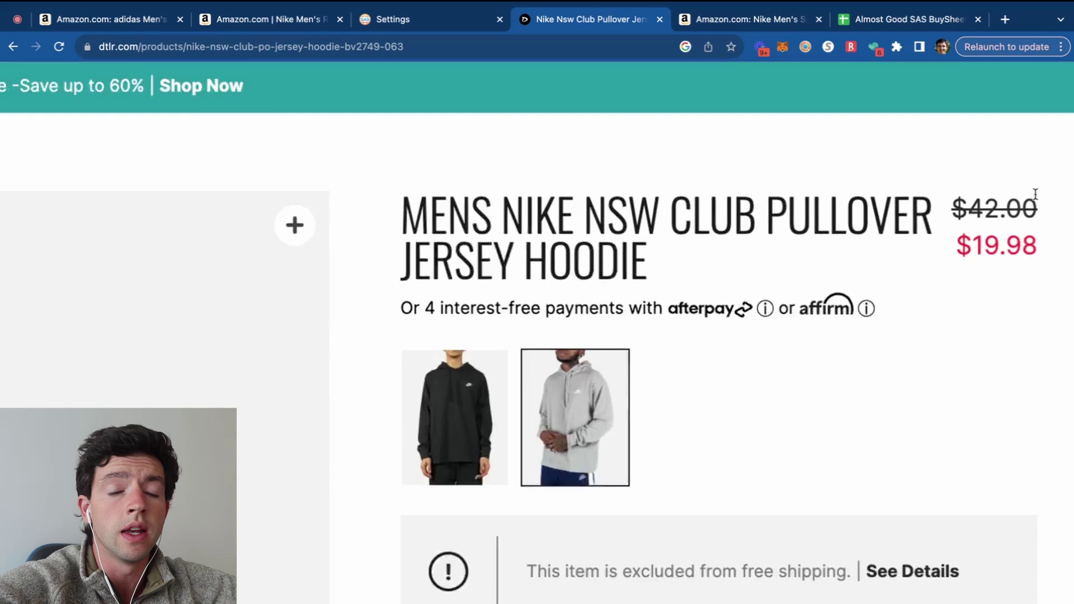
{"action": "left_click_drag", "start_coordinate": [1063, 215], "coordinate": [947, 211]}
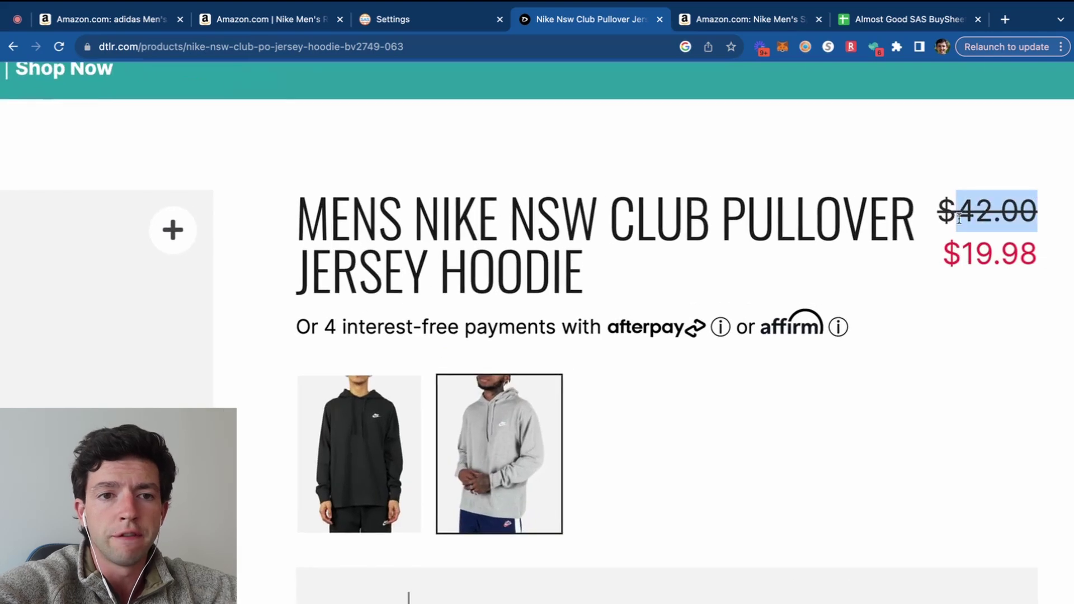
{"action": "left_click_drag", "start_coordinate": [1059, 263], "coordinate": [943, 262]}
{"action": "scroll", "coordinate": [943, 261], "scroll_direction": "down", "scroll_amount": 5}
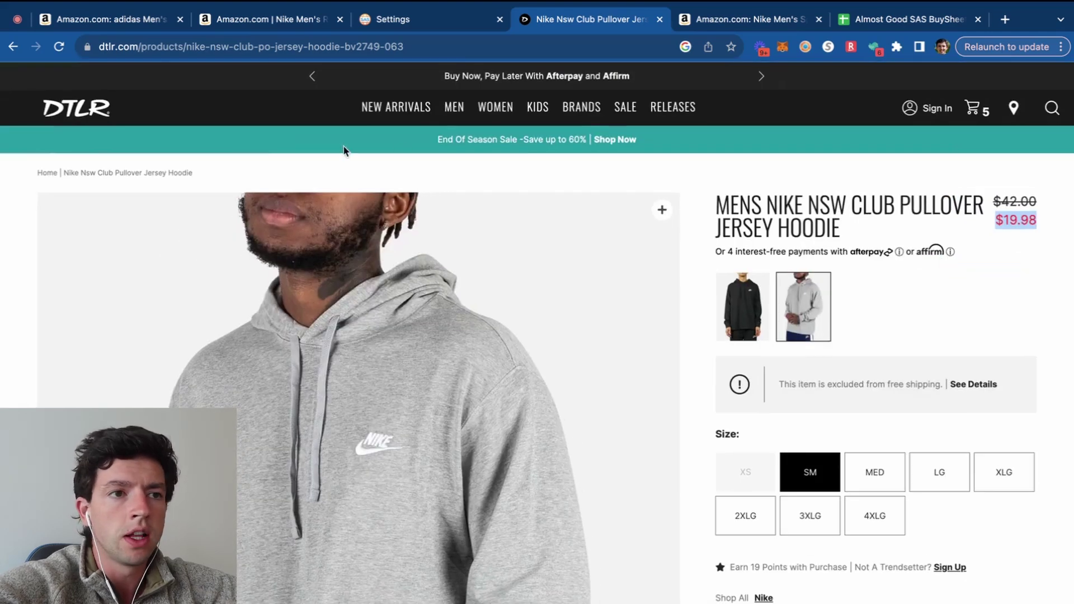
{"action": "left_click", "coordinate": [692, 19]}
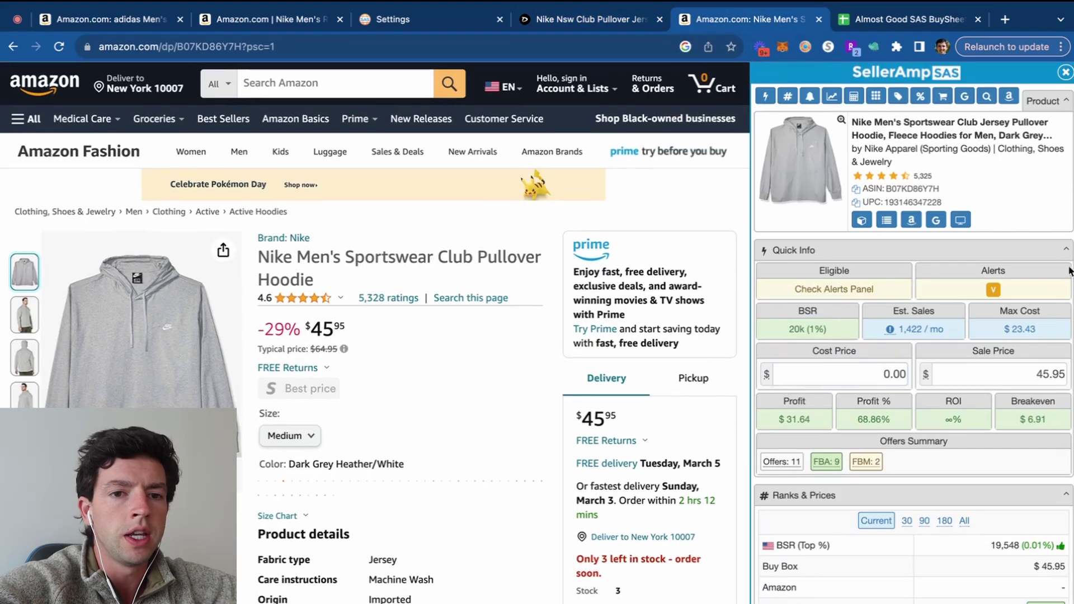
Enter a $19.98 cost price for the hoodie, giving $10.66 profit at 53.35% ROI
{"action": "scroll", "coordinate": [1063, 226], "scroll_direction": "up", "scroll_amount": 5}
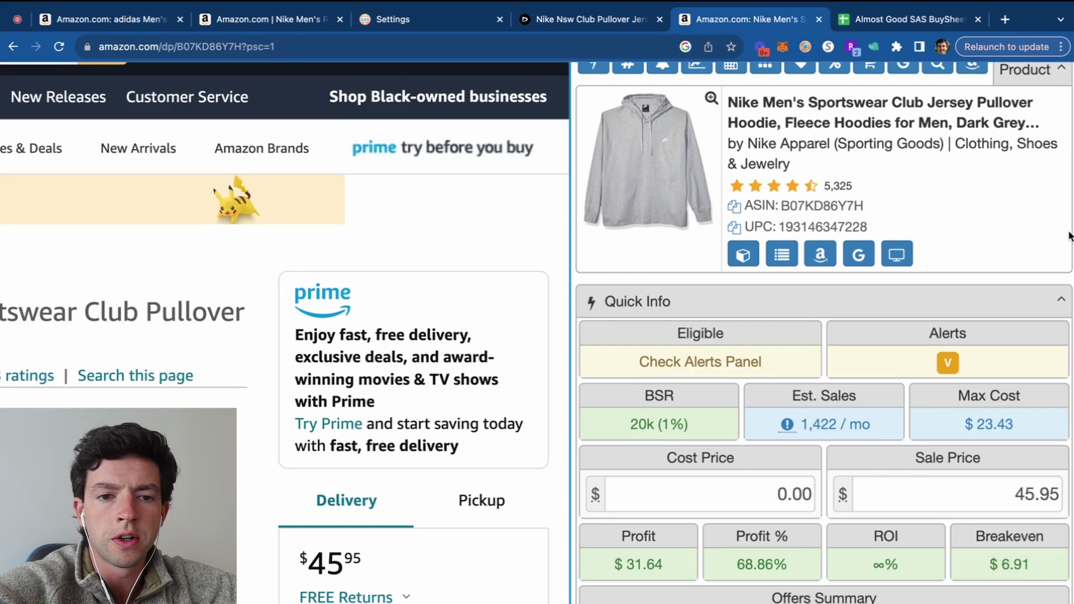
{"action": "left_click_drag", "start_coordinate": [1035, 425], "coordinate": [957, 425]}
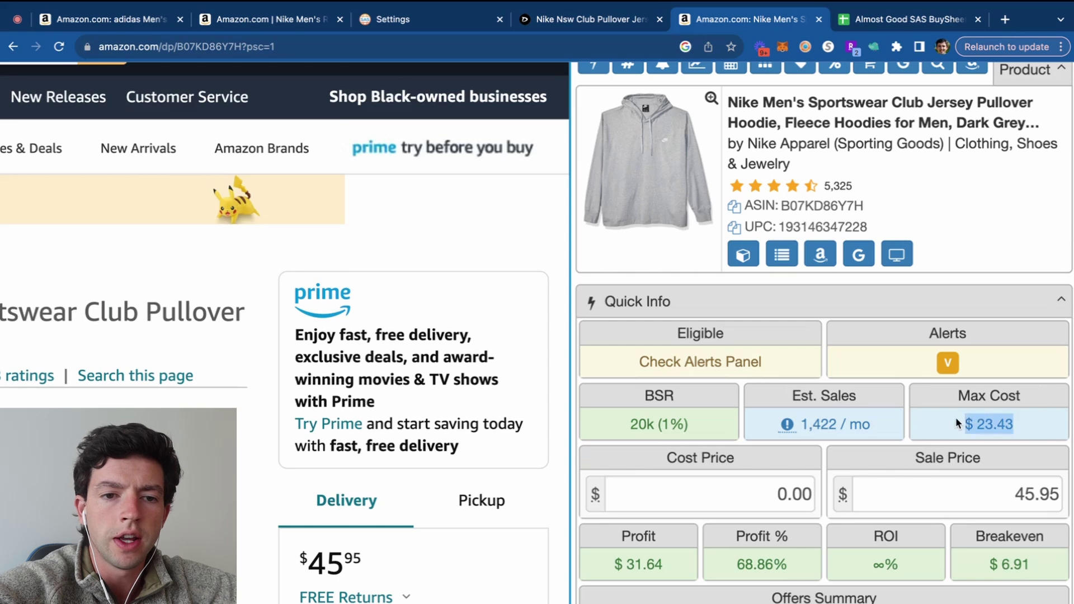
{"action": "left_click", "coordinate": [731, 489]}
{"action": "key", "text": "super+a"}
{"action": "type", "text": "19."}
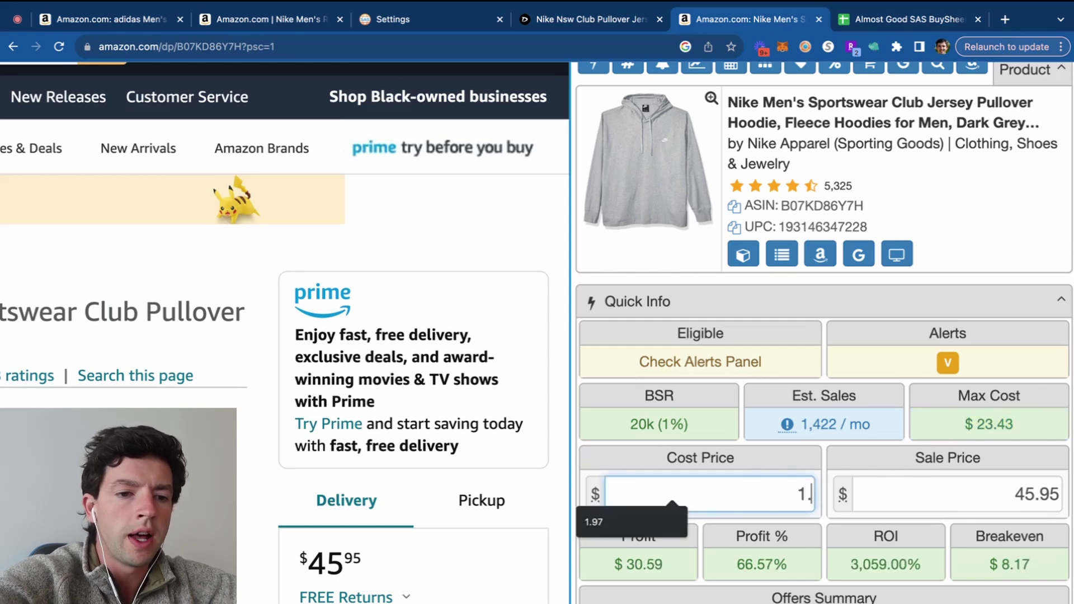
{"action": "type", "text": "98"}
{"action": "key", "text": "super+a"}
{"action": "type", "text": "19.98"}
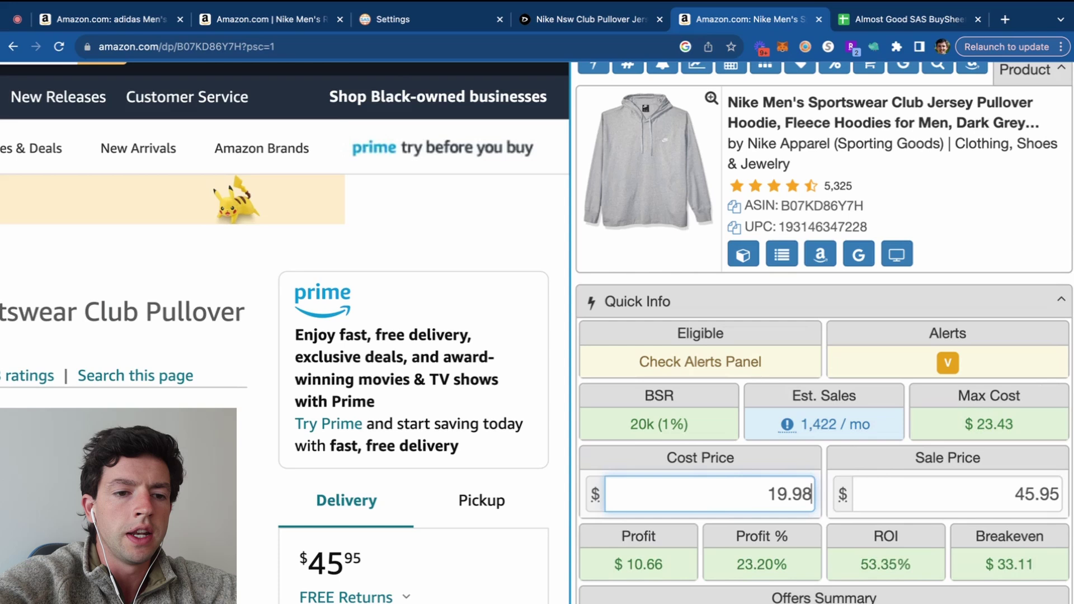
{"action": "key", "text": "super+0"}
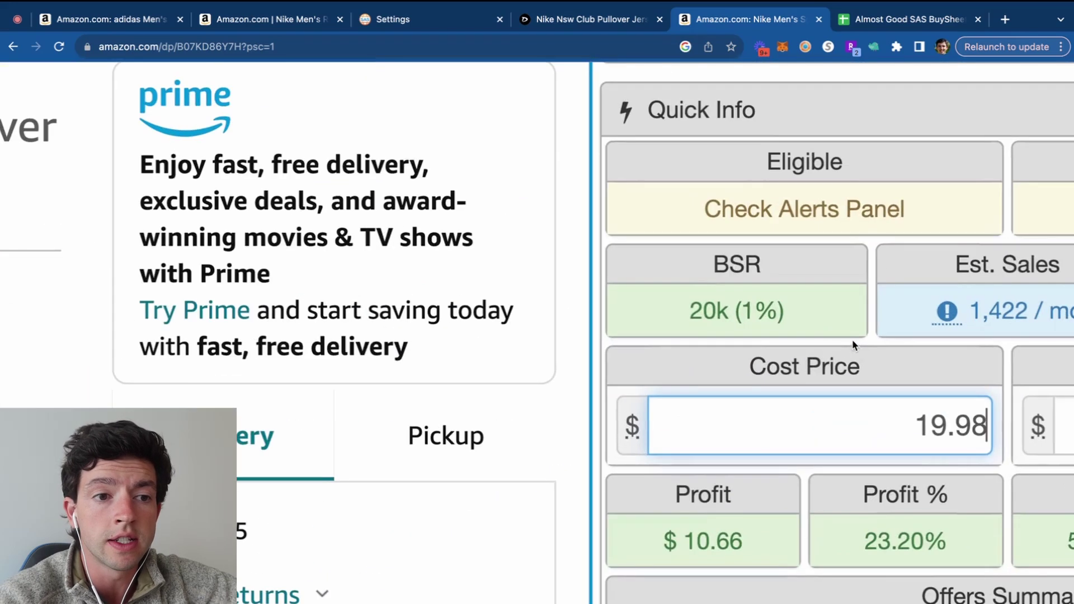
Check the 20k sales rank and UPC, Google the hoodie's title, then open it in the SAS Web App
{"action": "left_click_drag", "start_coordinate": [829, 329], "coordinate": [775, 327]}
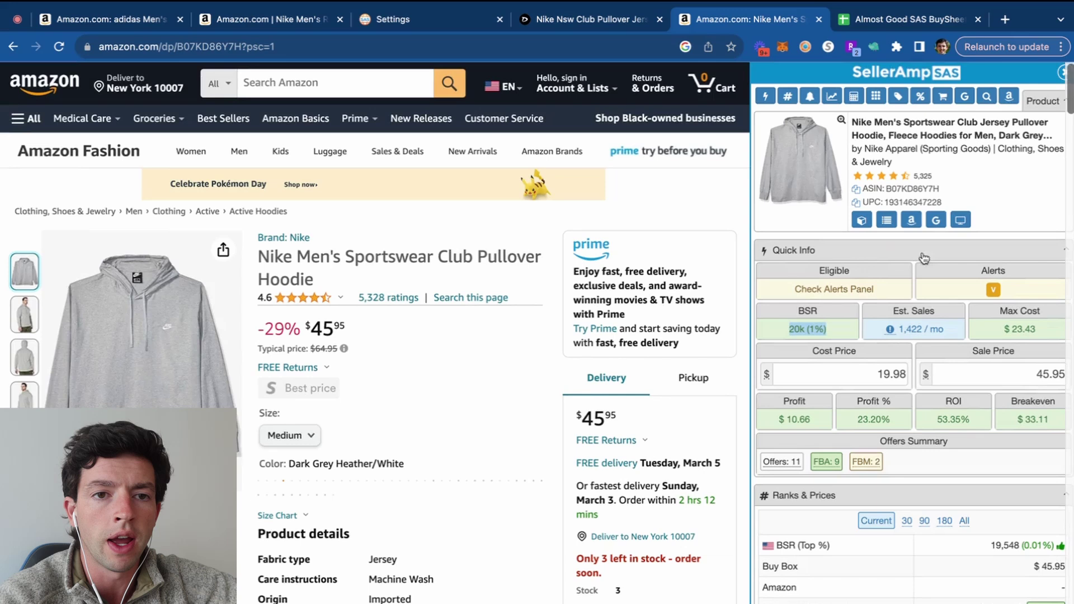
{"action": "double_click", "coordinate": [918, 202]}
{"action": "mouse_move", "coordinate": [862, 220]}
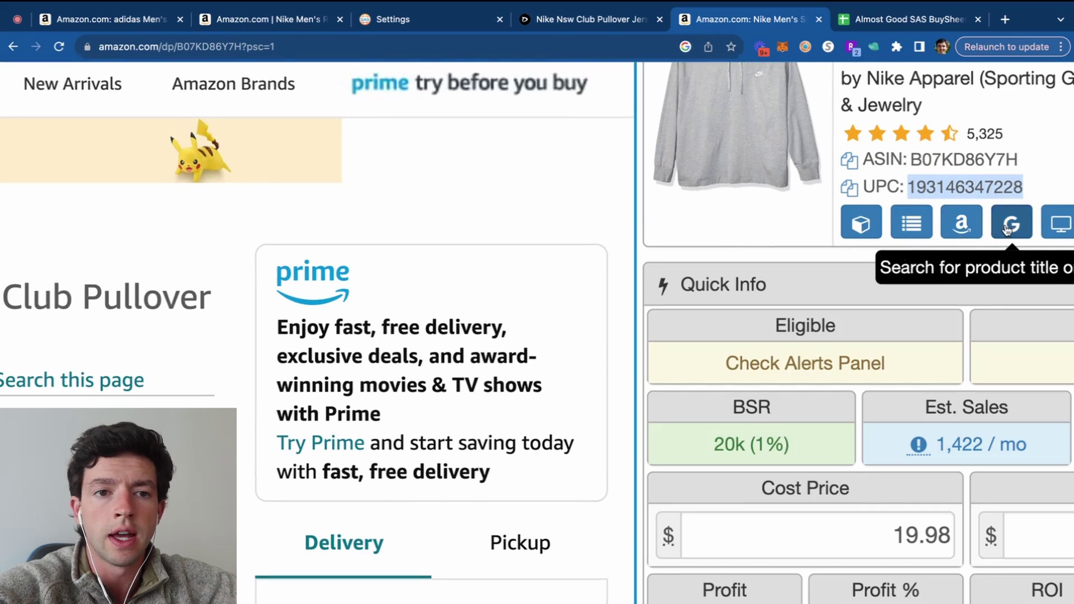
{"action": "left_click", "coordinate": [1007, 226]}
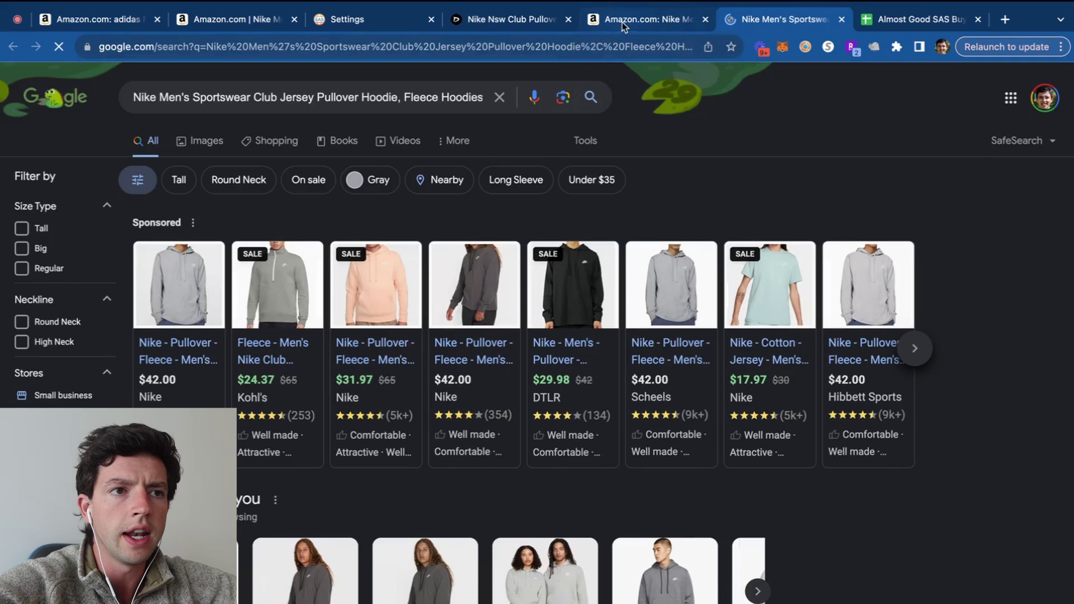
{"action": "left_click", "coordinate": [622, 22]}
{"action": "left_click", "coordinate": [1062, 227]}
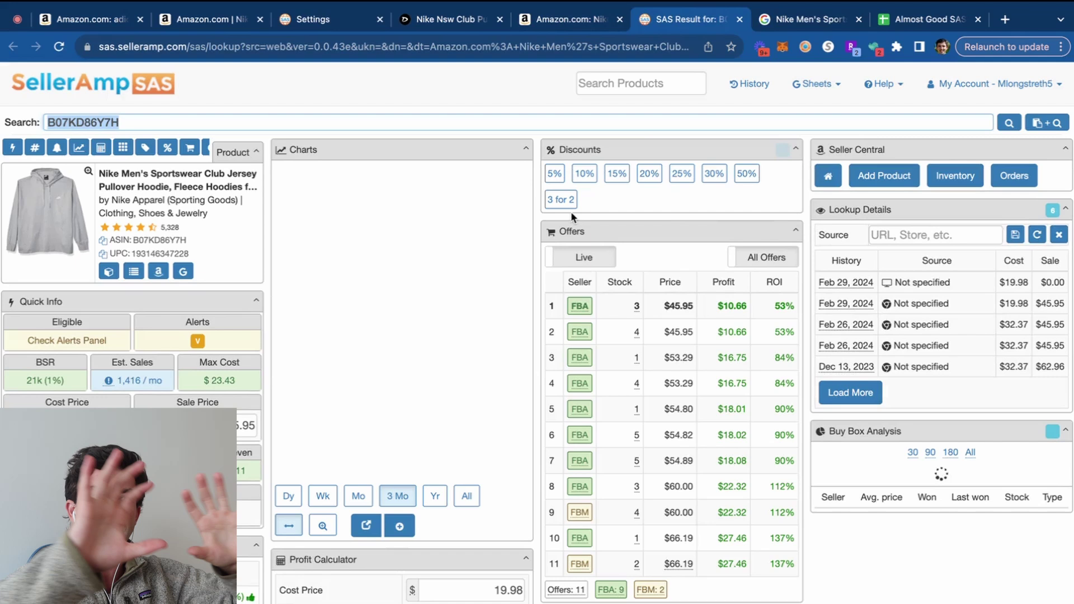
Leave the hoodie's SAS web lookup and go back to the Amazon listing
{"action": "left_click", "coordinate": [571, 24]}
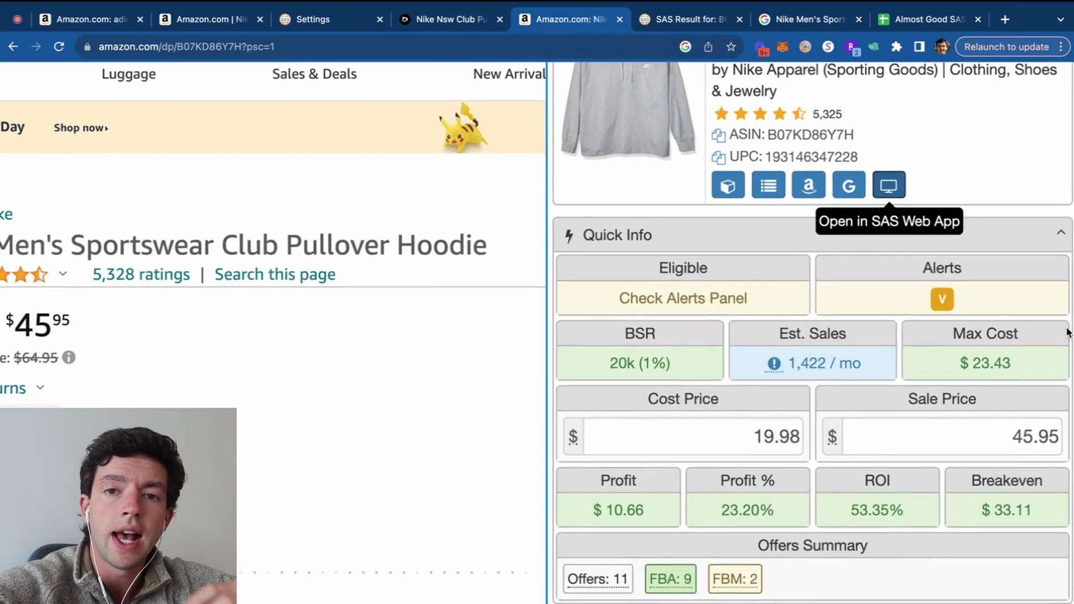
{"action": "scroll", "coordinate": [1068, 332], "scroll_direction": "down", "scroll_amount": 1}
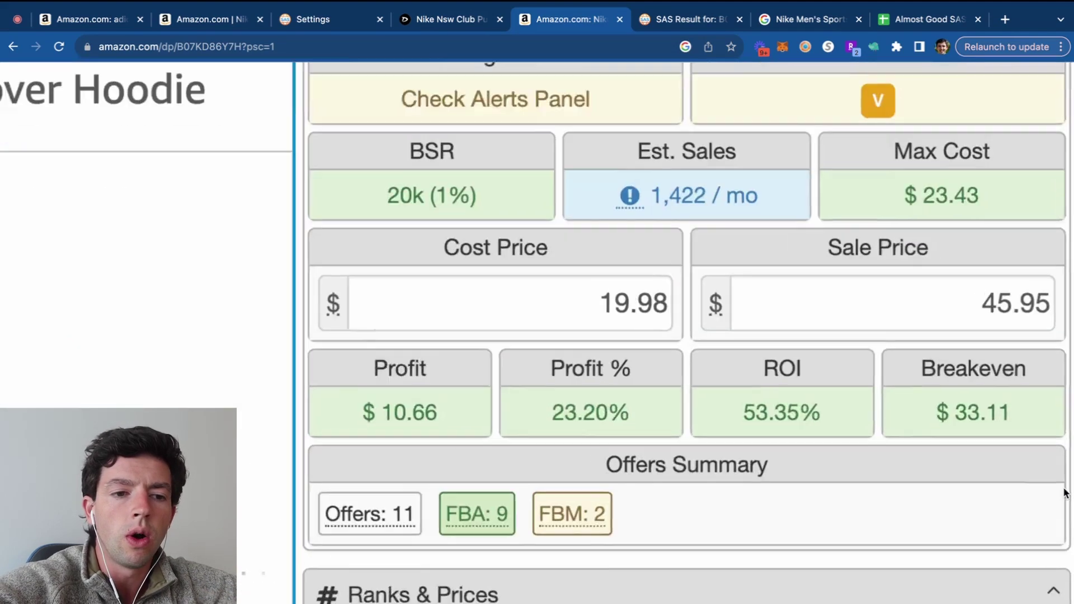
{"action": "scroll", "coordinate": [1064, 492], "scroll_direction": "down", "scroll_amount": 3}
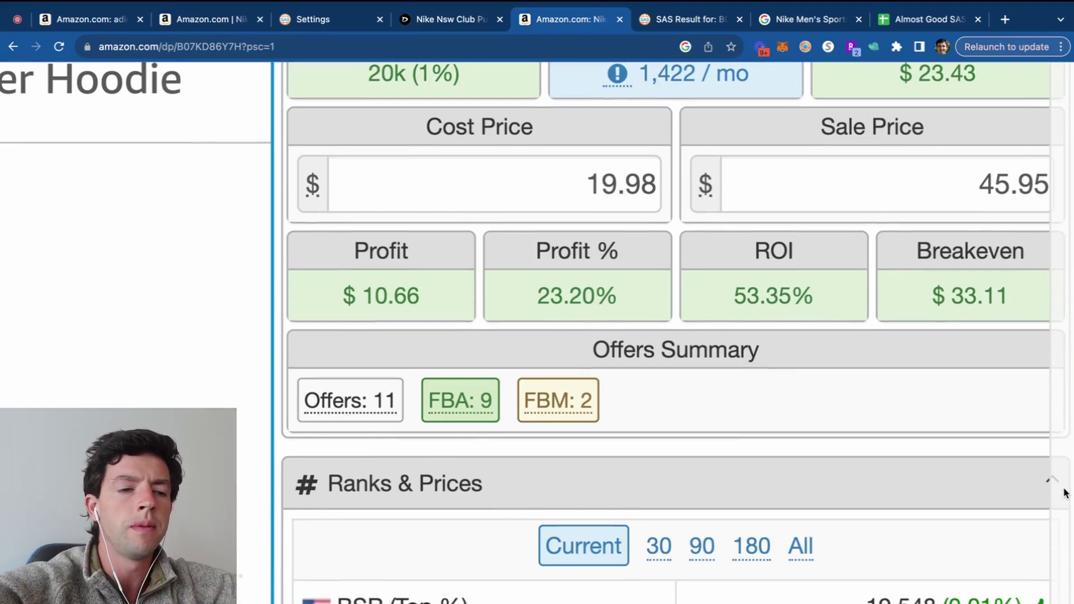
{"action": "mouse_move", "coordinate": [527, 411]}
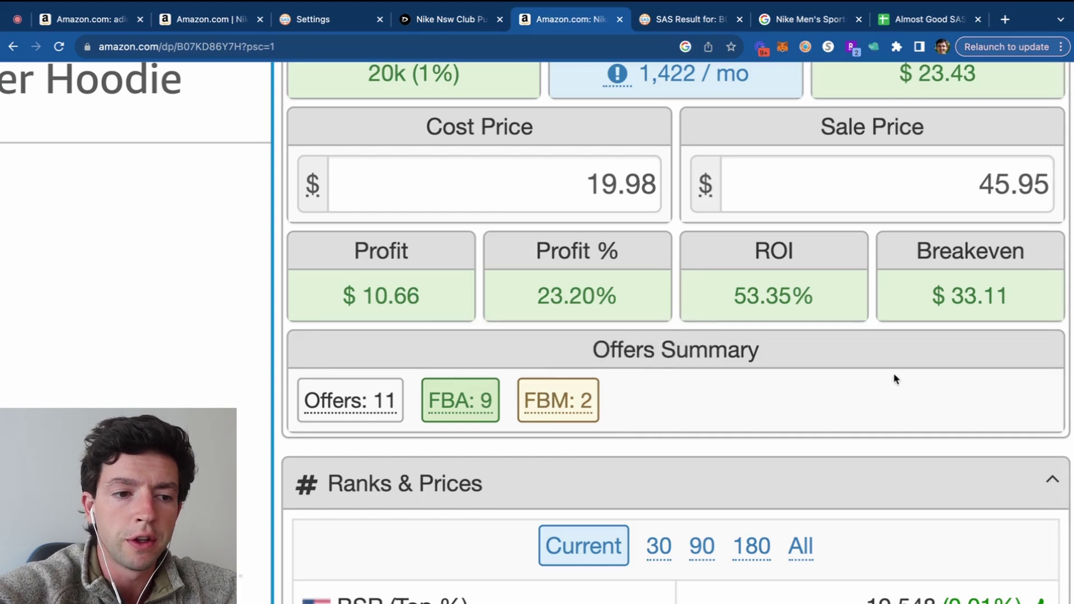
{"action": "key", "text": "super+minus"}
{"action": "key", "text": "super+minus"}
{"action": "key", "text": "super+minus"}
{"action": "scroll", "coordinate": [989, 399], "scroll_direction": "down", "scroll_amount": 3}
Compare 30, 90, 180-day and all-time averages, settling on 90 days with BSR 11,581
{"action": "scroll", "coordinate": [988, 399], "scroll_direction": "down", "scroll_amount": 3}
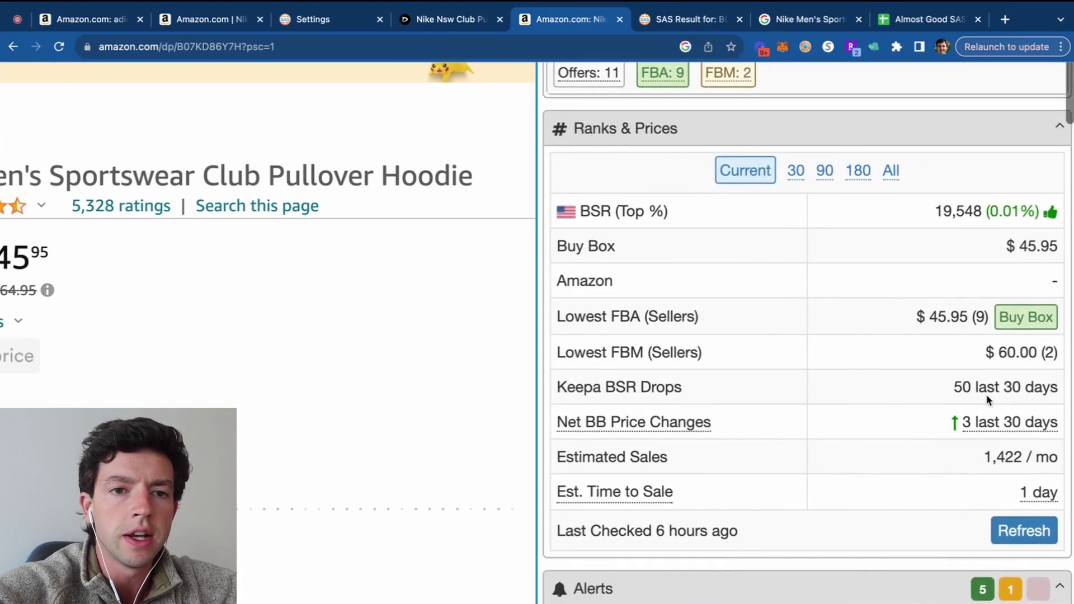
{"action": "left_click", "coordinate": [796, 172]}
{"action": "left_click", "coordinate": [827, 176]}
{"action": "left_click", "coordinate": [858, 174]}
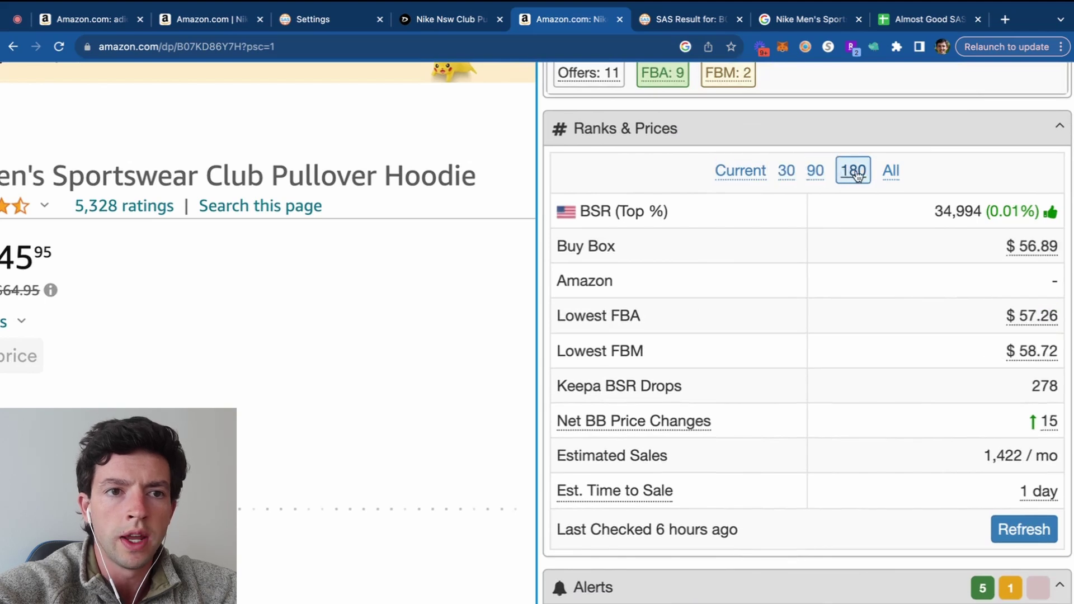
{"action": "left_click", "coordinate": [887, 175]}
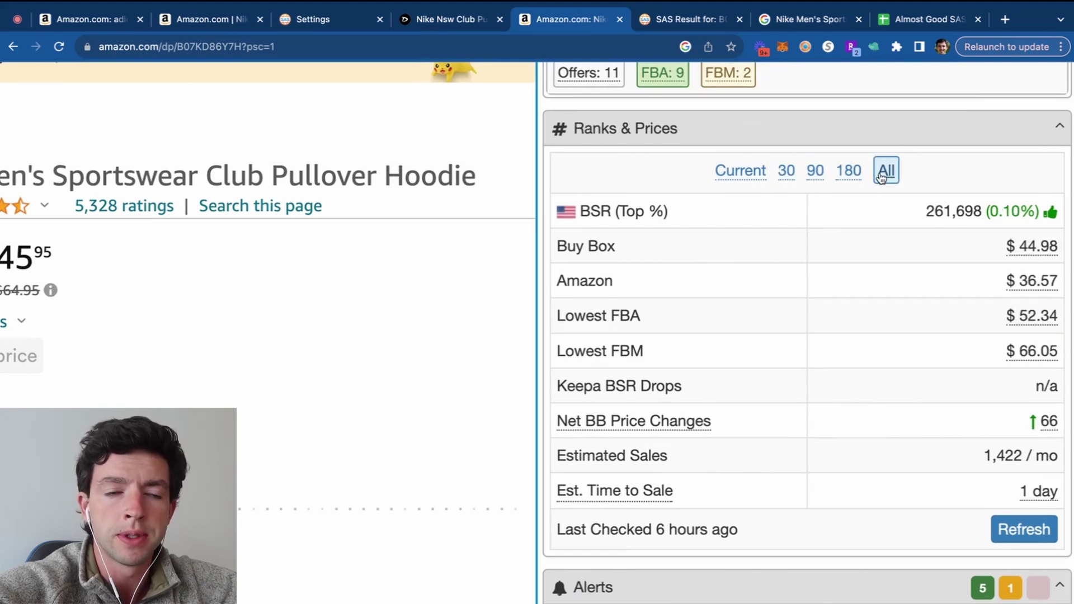
{"action": "left_click", "coordinate": [817, 171]}
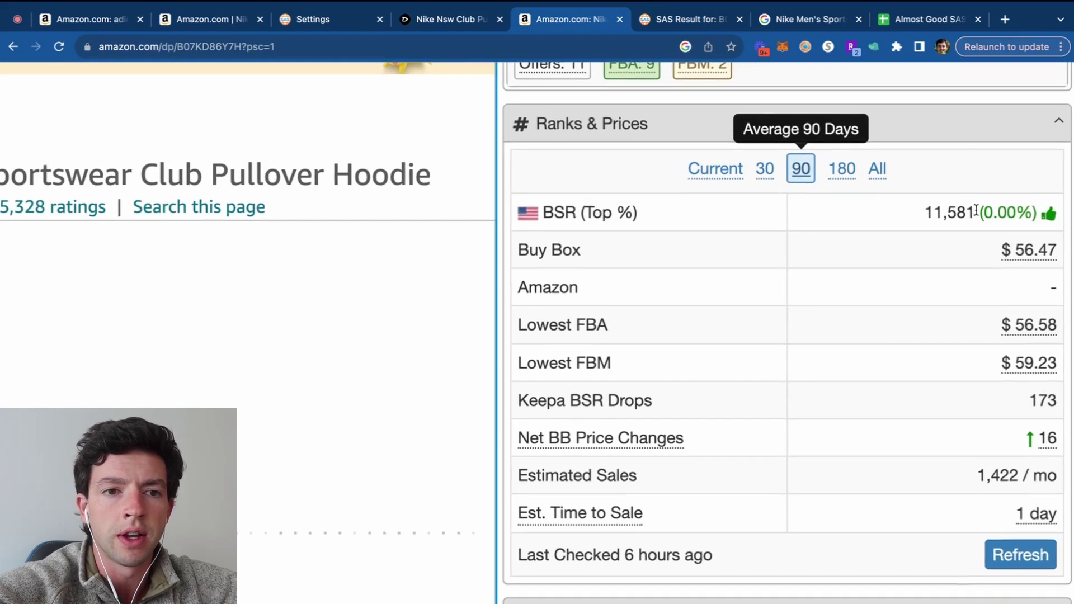
{"action": "left_click_drag", "start_coordinate": [976, 211], "coordinate": [920, 210]}
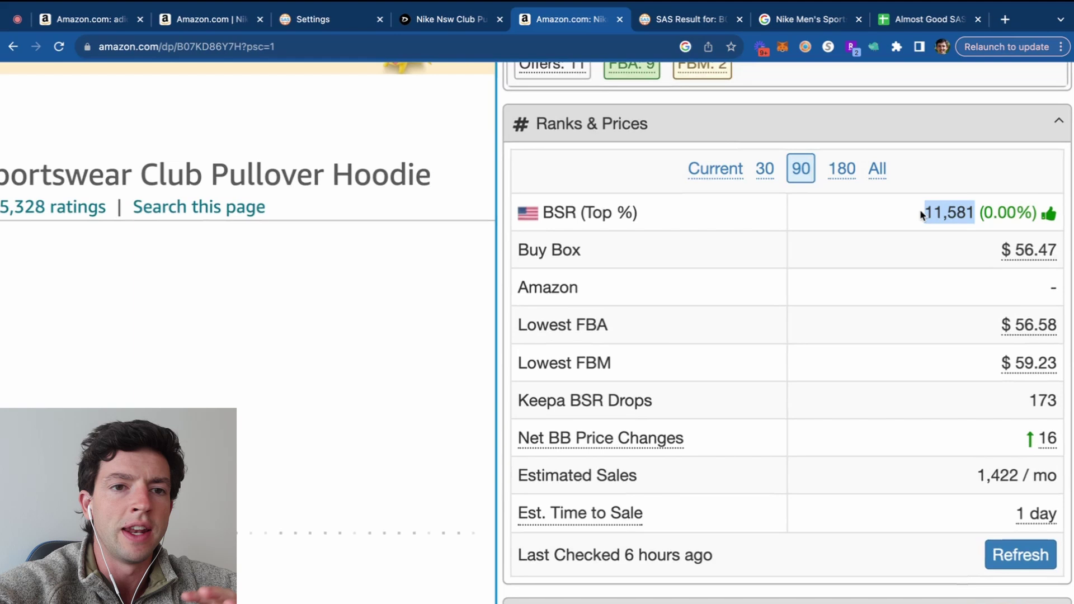
Adjust the page zoom and scroll down to the hoodie's alerts and variations
{"action": "key", "text": "super+0"}
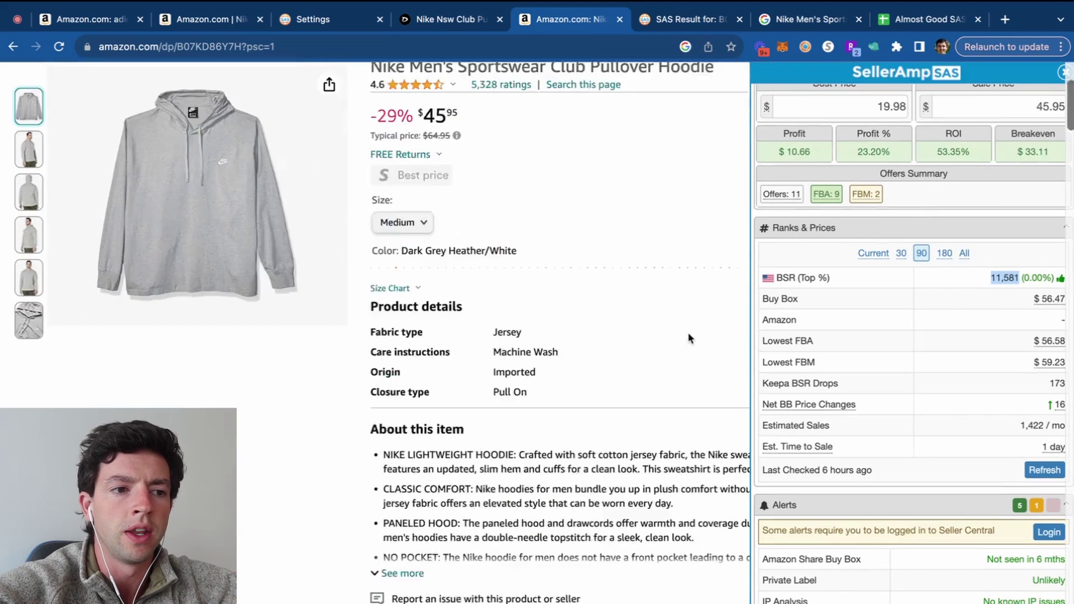
{"action": "scroll", "coordinate": [688, 339], "scroll_direction": "down", "scroll_amount": 10}
{"action": "key", "text": "super+equal"}
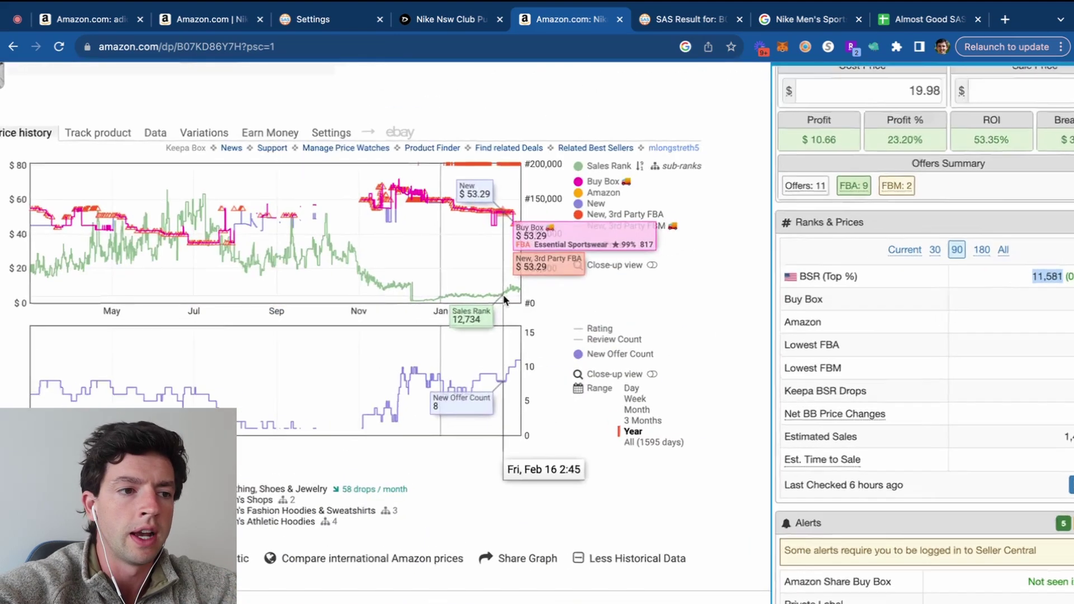
{"action": "key", "text": "super+equal"}
{"action": "key", "text": "super+equal"}
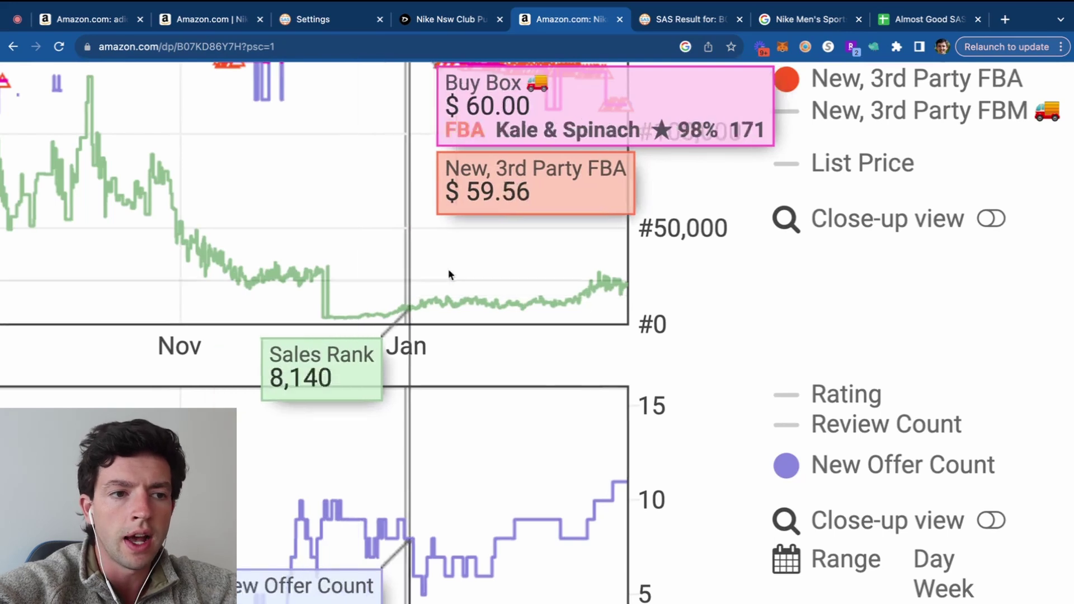
{"action": "key", "text": "super+0"}
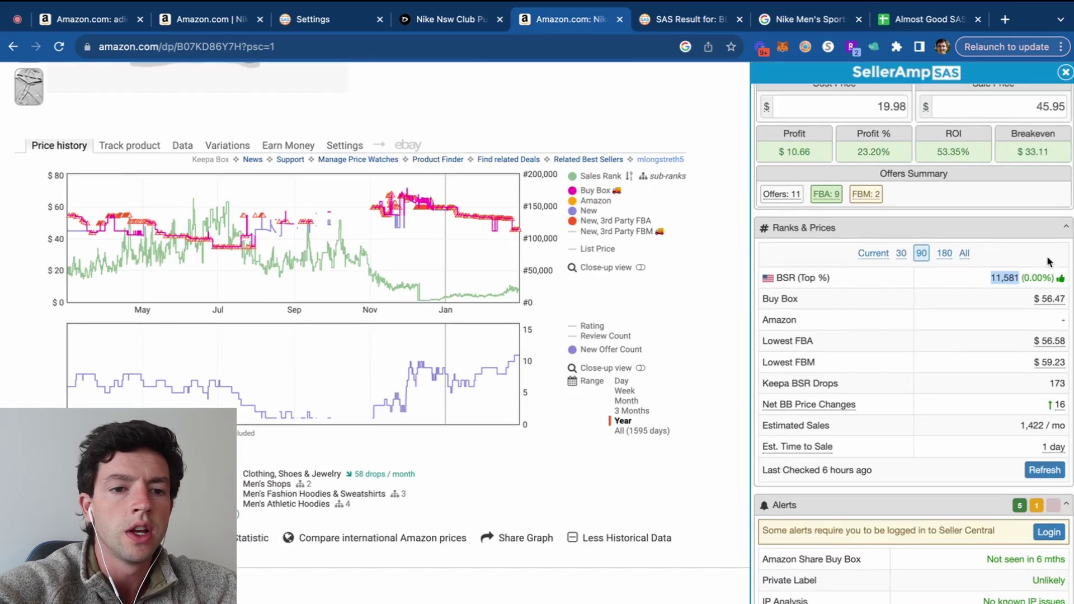
{"action": "mouse_move", "coordinate": [1055, 345]}
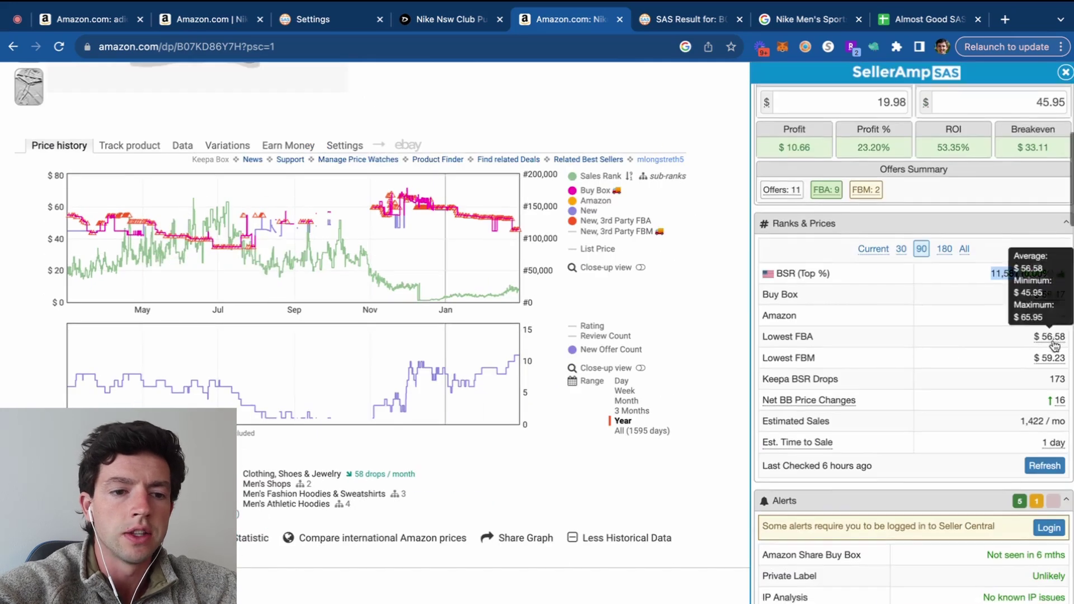
{"action": "scroll", "coordinate": [1055, 345], "scroll_direction": "down", "scroll_amount": 3}
{"action": "scroll", "coordinate": [1062, 496], "scroll_direction": "up", "scroll_amount": 5, "text": "ctrl"}
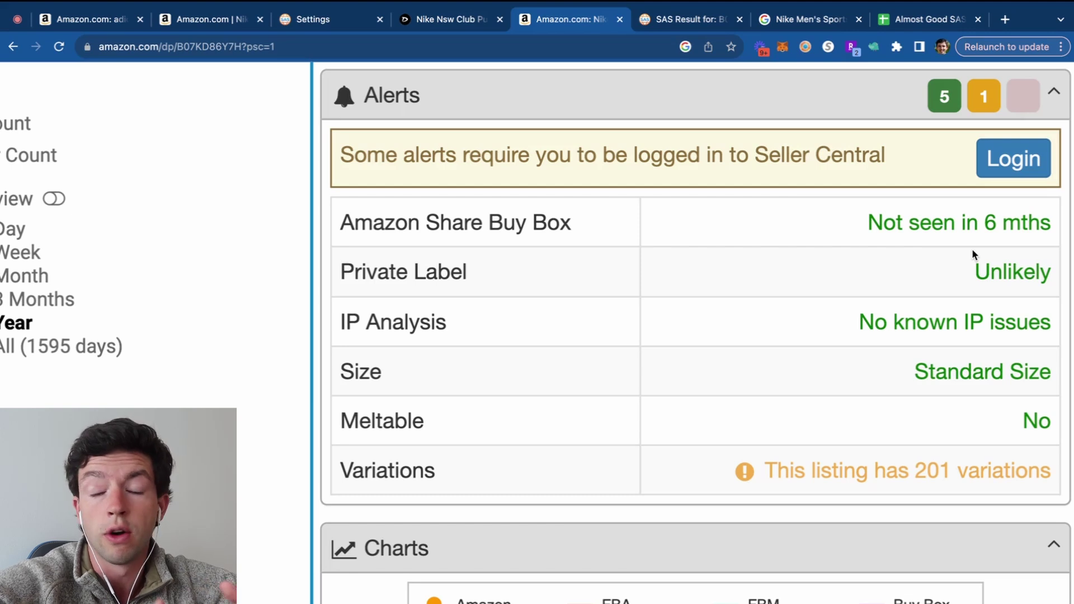
{"action": "scroll", "coordinate": [972, 249], "scroll_direction": "down", "scroll_amount": 1}
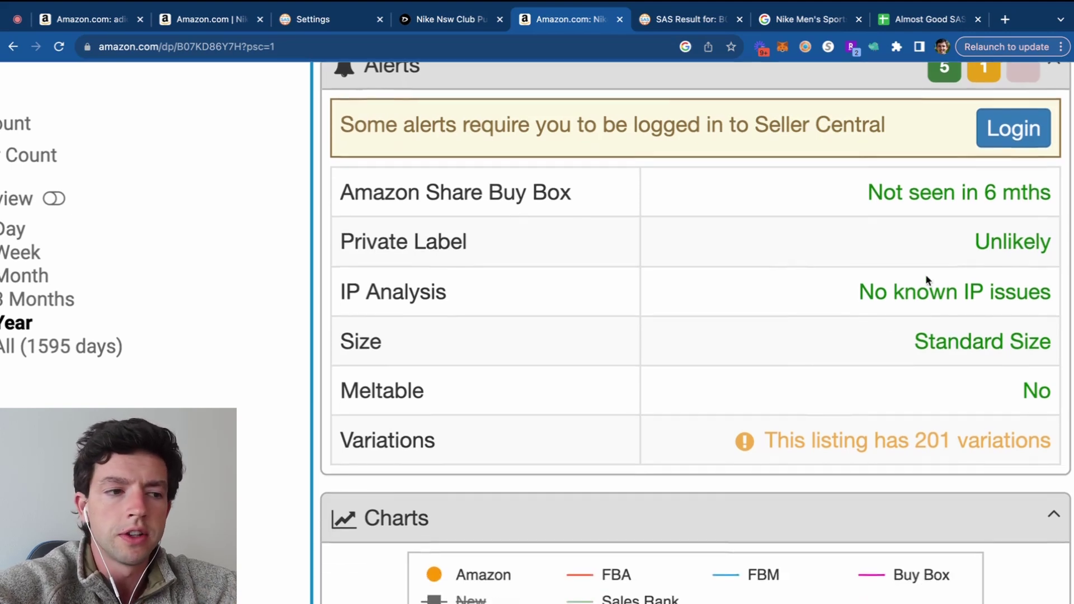
{"action": "scroll", "coordinate": [914, 343], "scroll_direction": "down", "scroll_amount": 1}
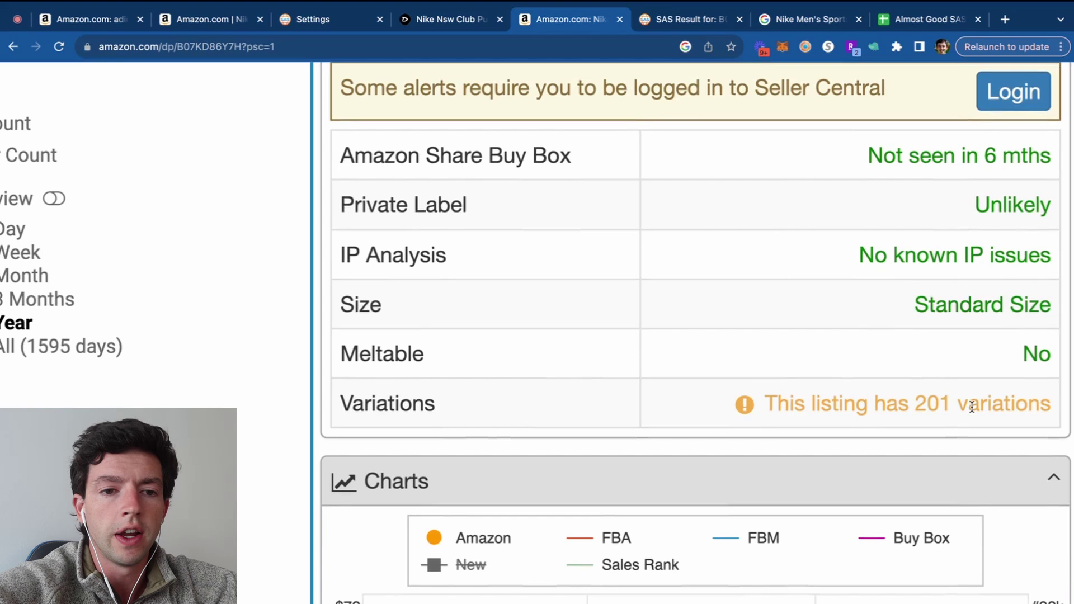
{"action": "scroll", "coordinate": [972, 407], "scroll_direction": "down", "scroll_amount": 5}
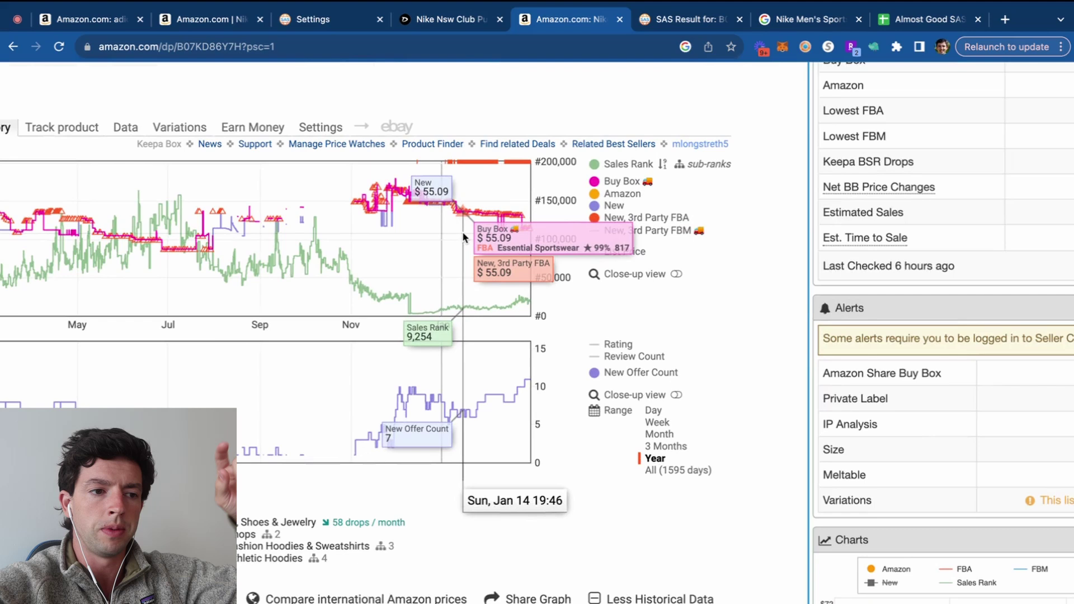
{"action": "scroll", "coordinate": [990, 419], "scroll_direction": "down", "scroll_amount": 6}
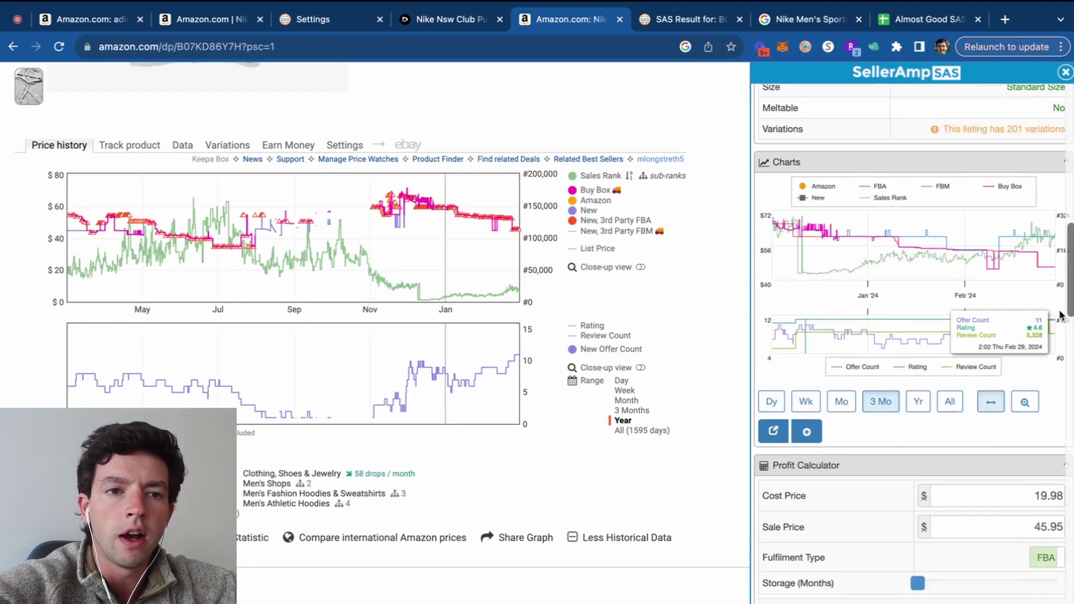
Step the hoodie's chart through Mo and 3 Mo to the one-year Yr range
{"action": "scroll", "coordinate": [1062, 311], "scroll_direction": "up", "scroll_amount": 5}
{"action": "scroll", "coordinate": [1062, 314], "scroll_direction": "up", "scroll_amount": 1}
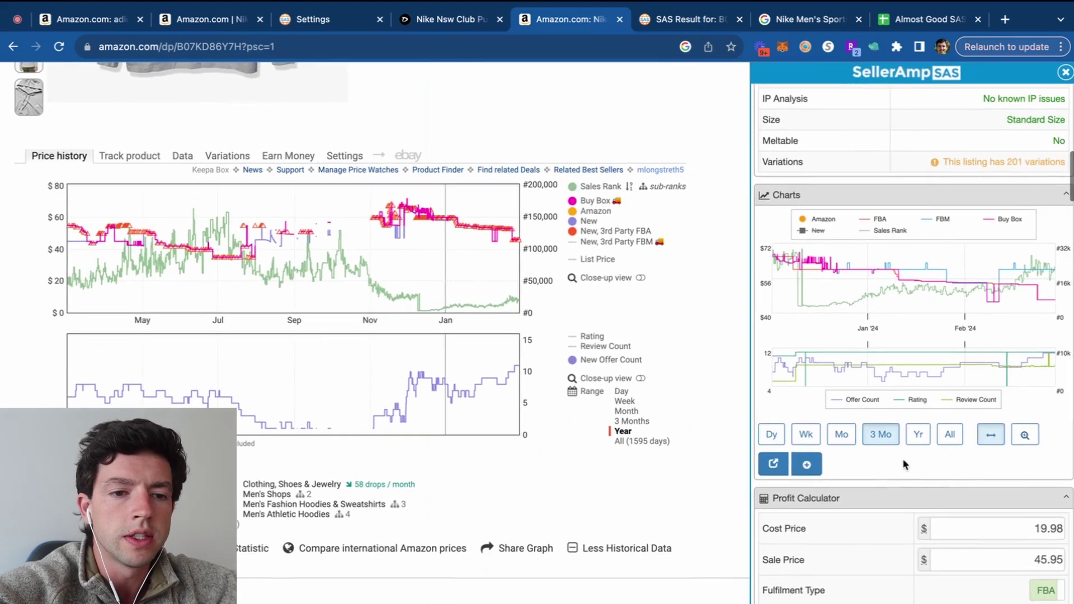
{"action": "left_click", "coordinate": [841, 437]}
{"action": "left_click", "coordinate": [880, 434]}
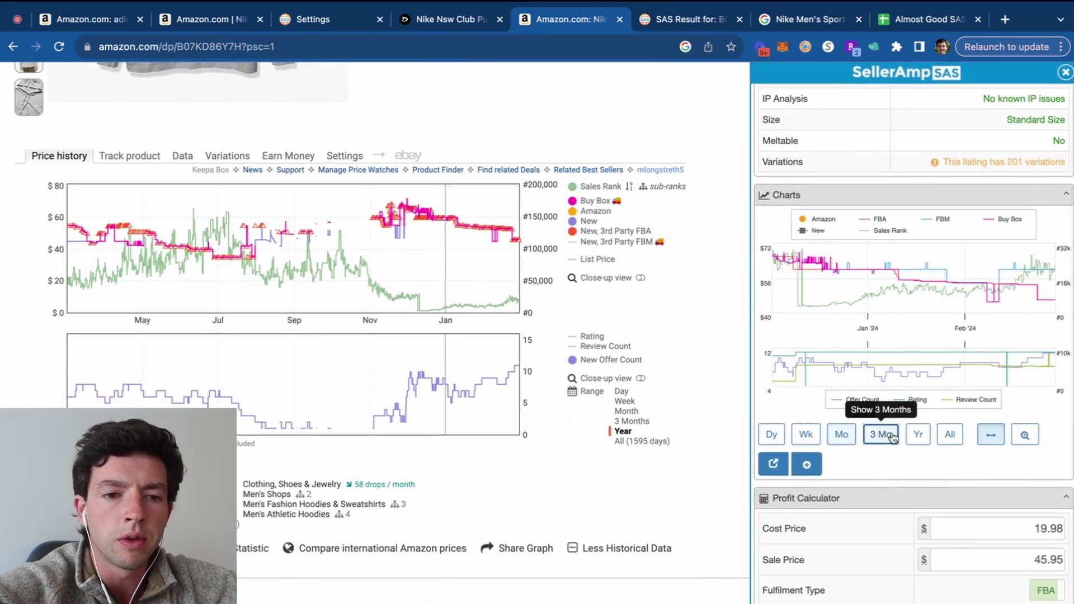
{"action": "left_click", "coordinate": [918, 435]}
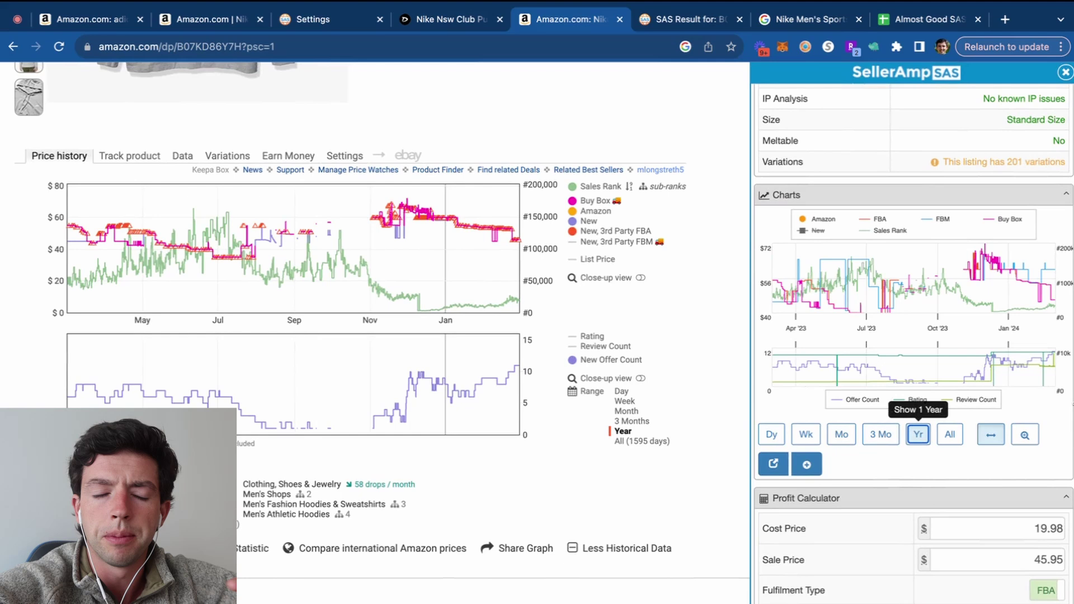
{"action": "mouse_move", "coordinate": [1066, 367]}
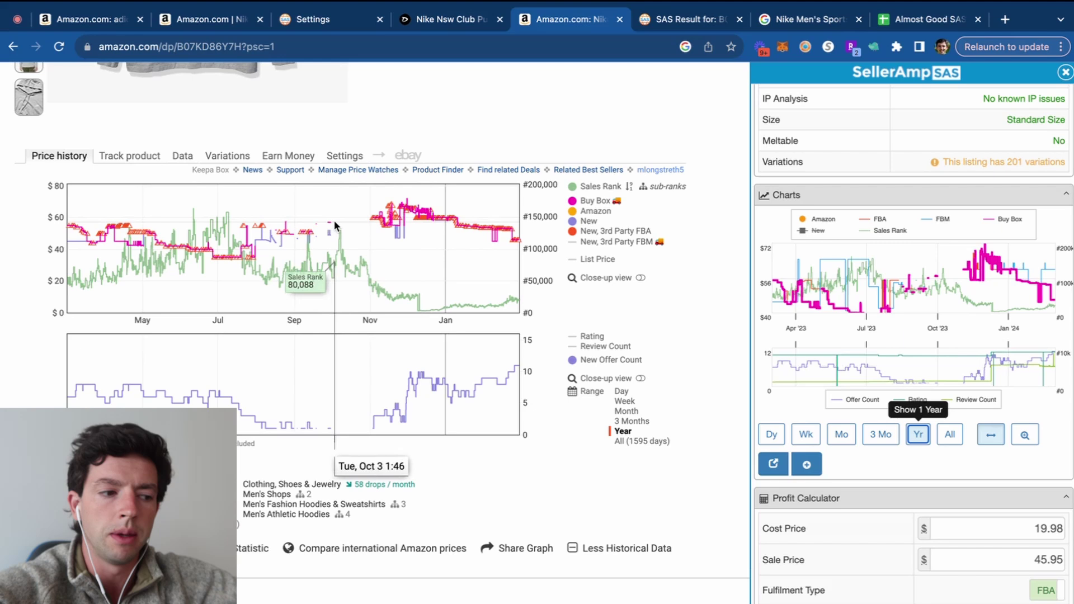
Try the profit as FBM with a $6.00 FBM cost, then switch back to FBA
{"action": "scroll", "coordinate": [988, 493], "scroll_direction": "down", "scroll_amount": 5}
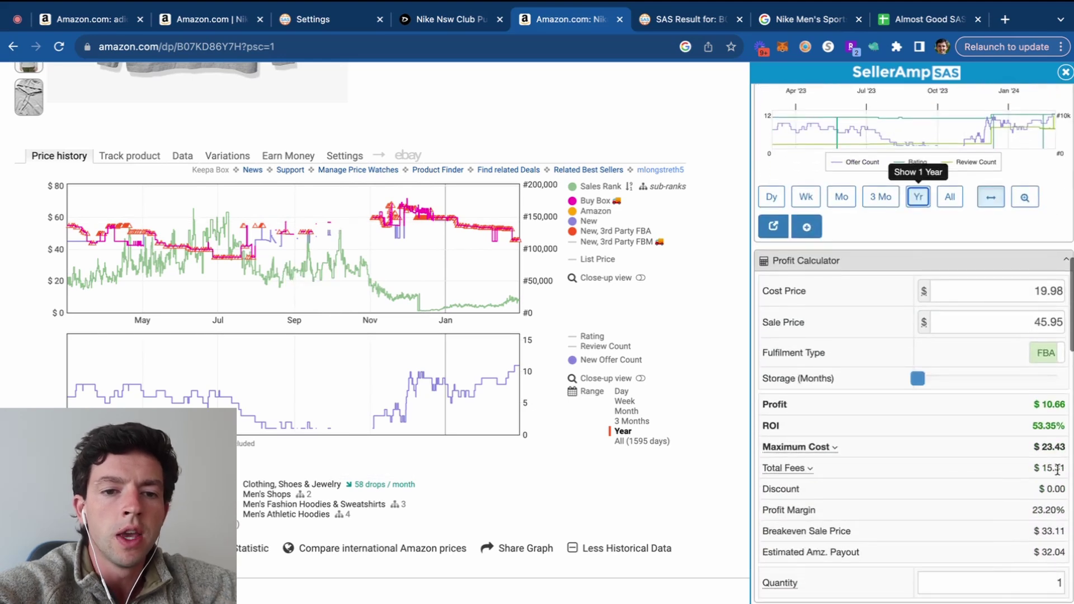
{"action": "scroll", "coordinate": [1061, 574], "scroll_direction": "up", "scroll_amount": 2}
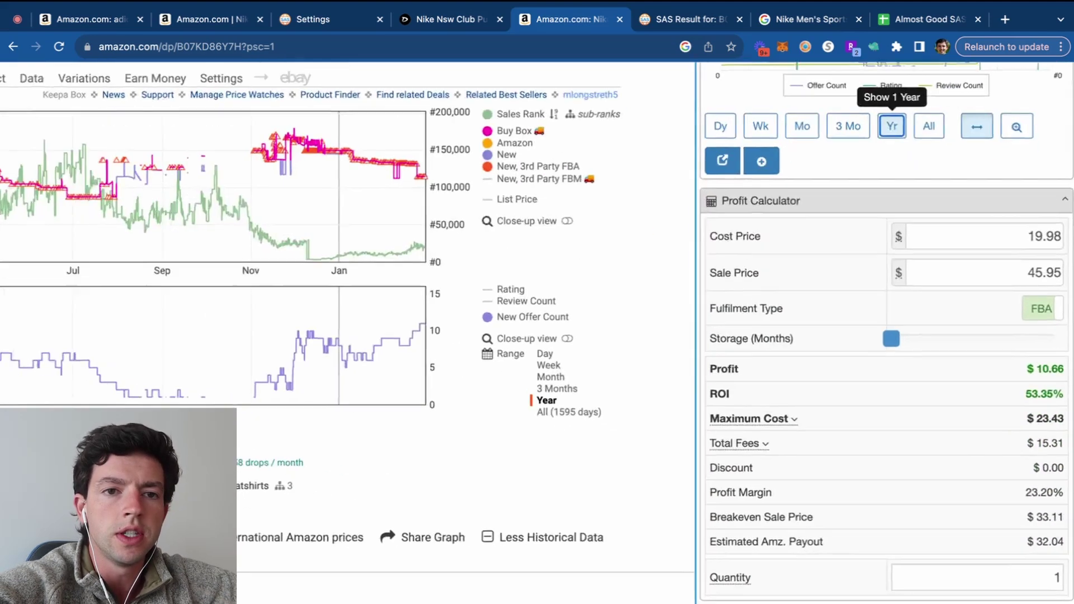
{"action": "scroll", "coordinate": [1061, 574], "scroll_direction": "up", "scroll_amount": 2}
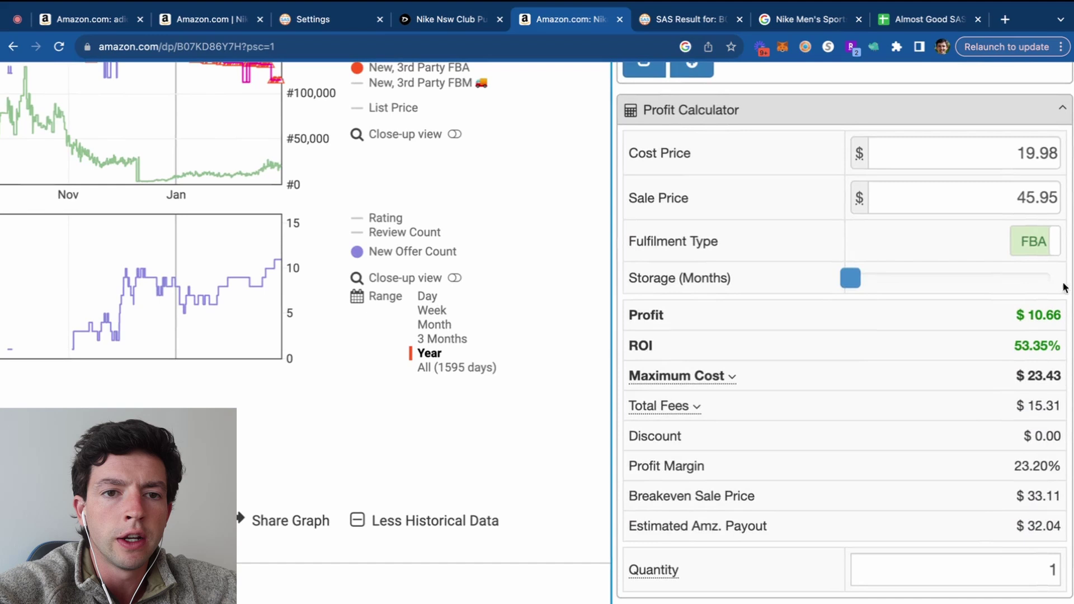
{"action": "left_click", "coordinate": [1035, 243]}
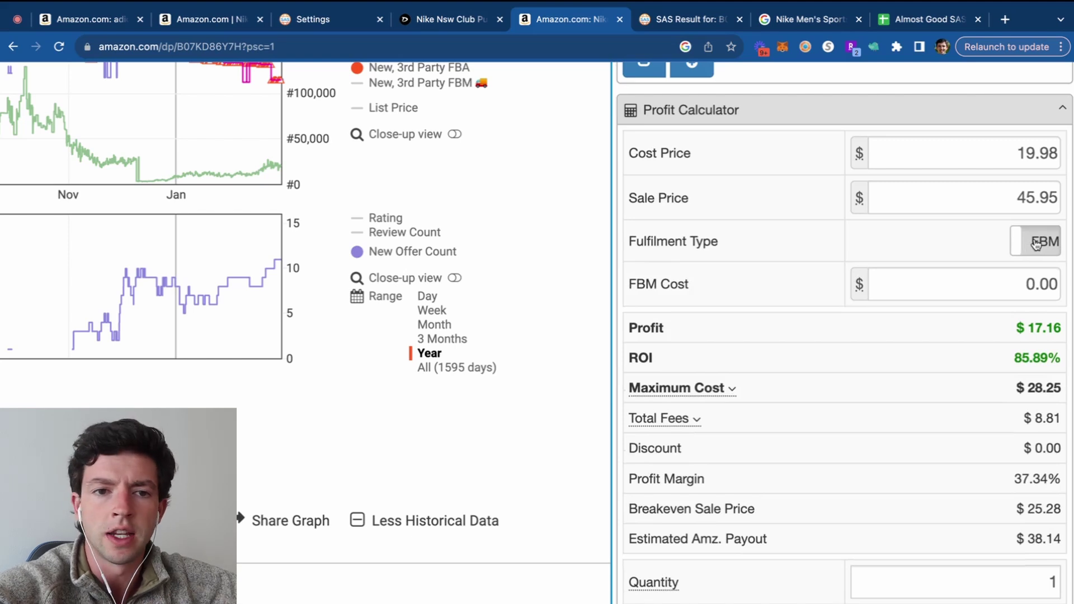
{"action": "left_click", "coordinate": [999, 284]}
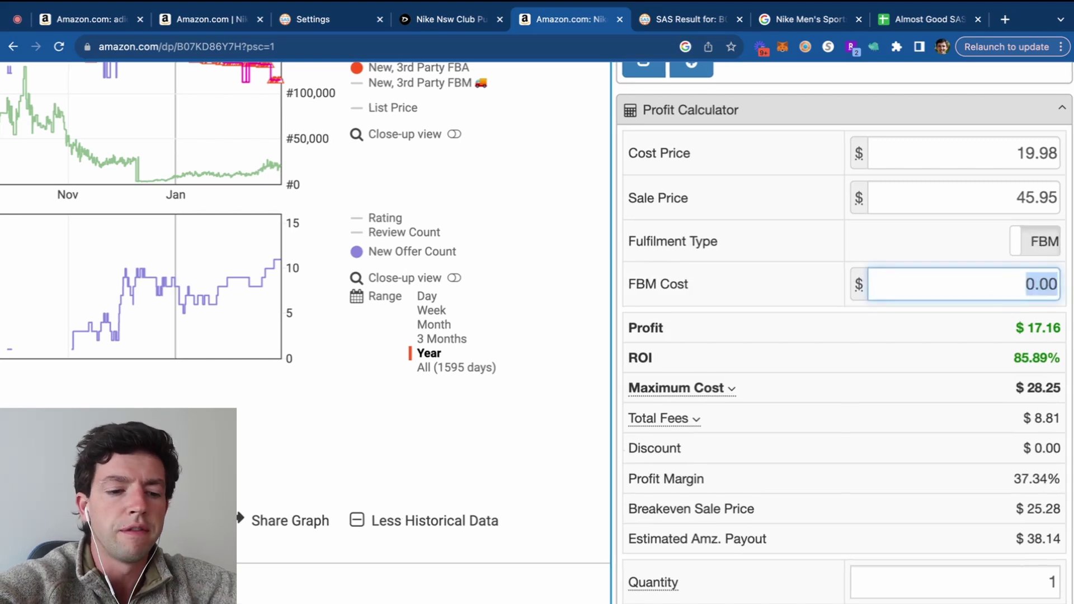
{"action": "type", "text": "6"}
{"action": "left_click", "coordinate": [991, 246]}
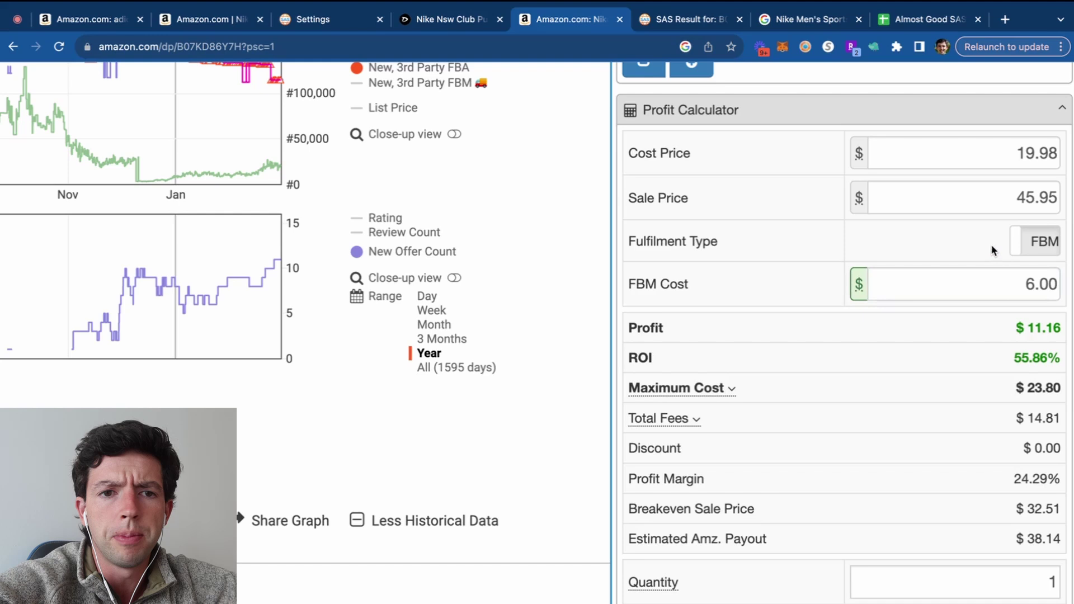
{"action": "left_click", "coordinate": [1029, 247]}
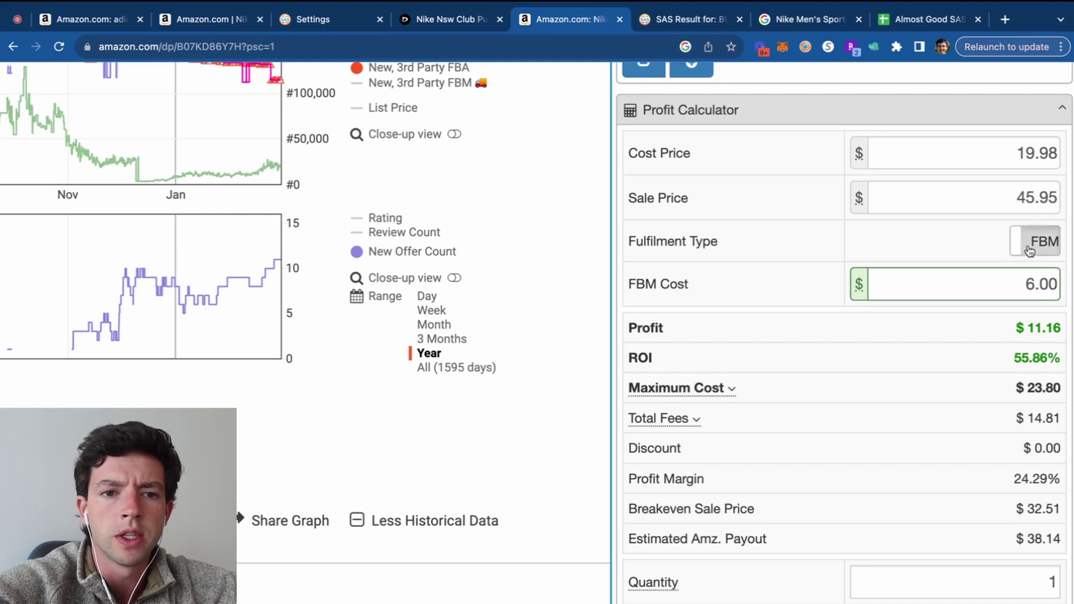
{"action": "left_click", "coordinate": [1029, 248]}
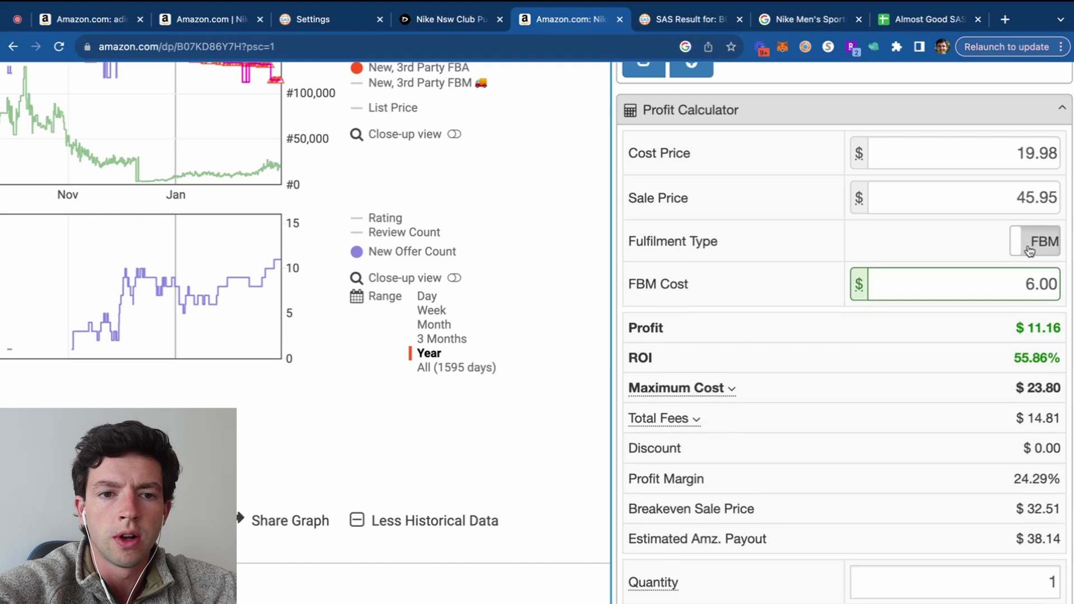
{"action": "left_click", "coordinate": [1030, 249]}
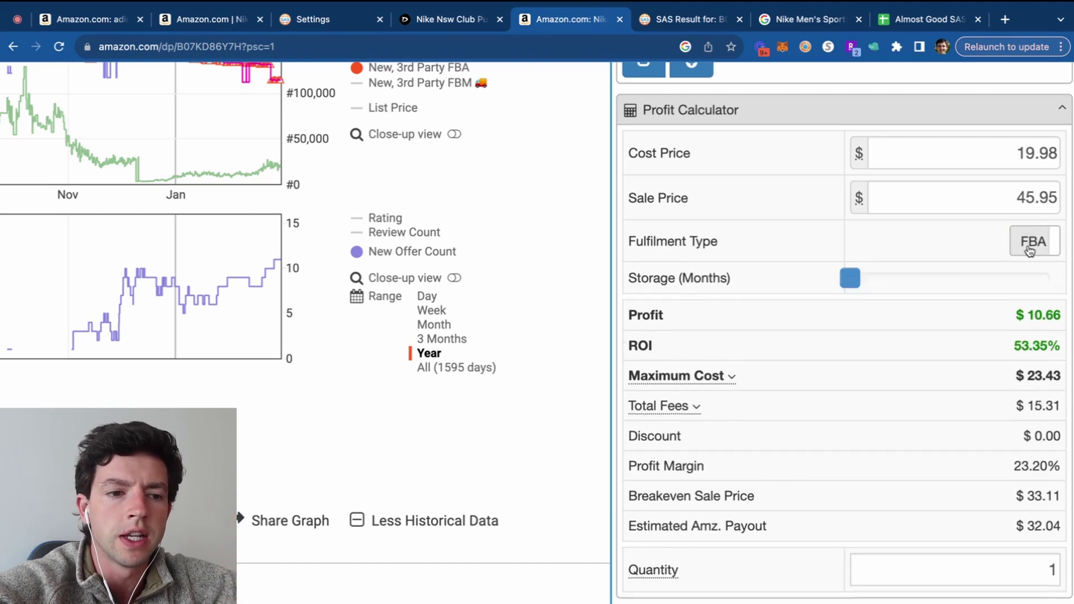
Set the quantity to 19 for $379.62 cost, $873.05 sales and $202.54 profit
{"action": "scroll", "coordinate": [1024, 263], "scroll_direction": "down", "scroll_amount": 4}
{"action": "double_click", "coordinate": [1052, 366]}
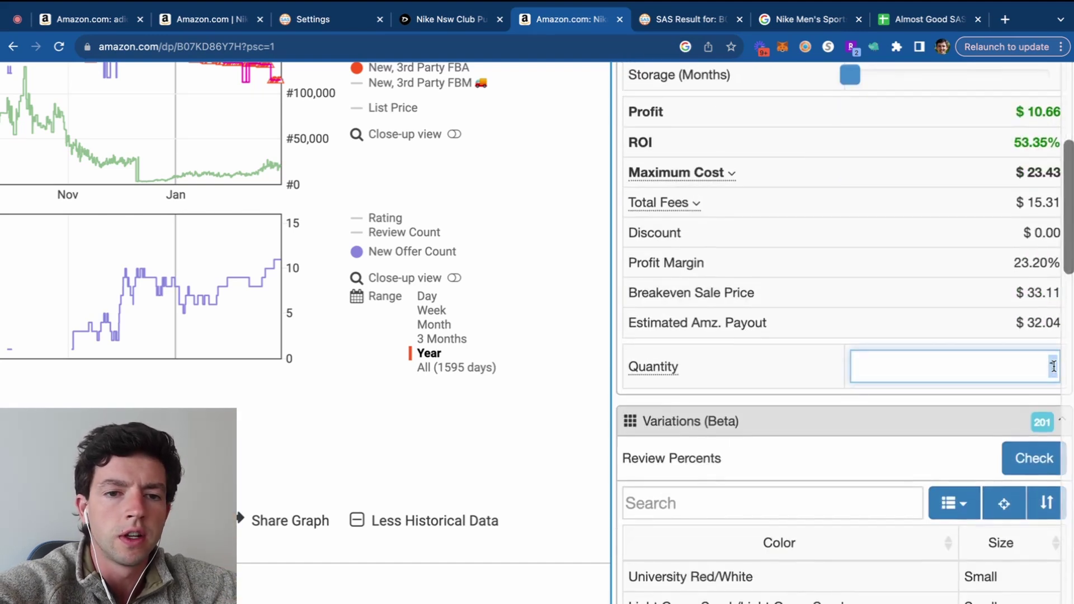
{"action": "type", "text": "19"}
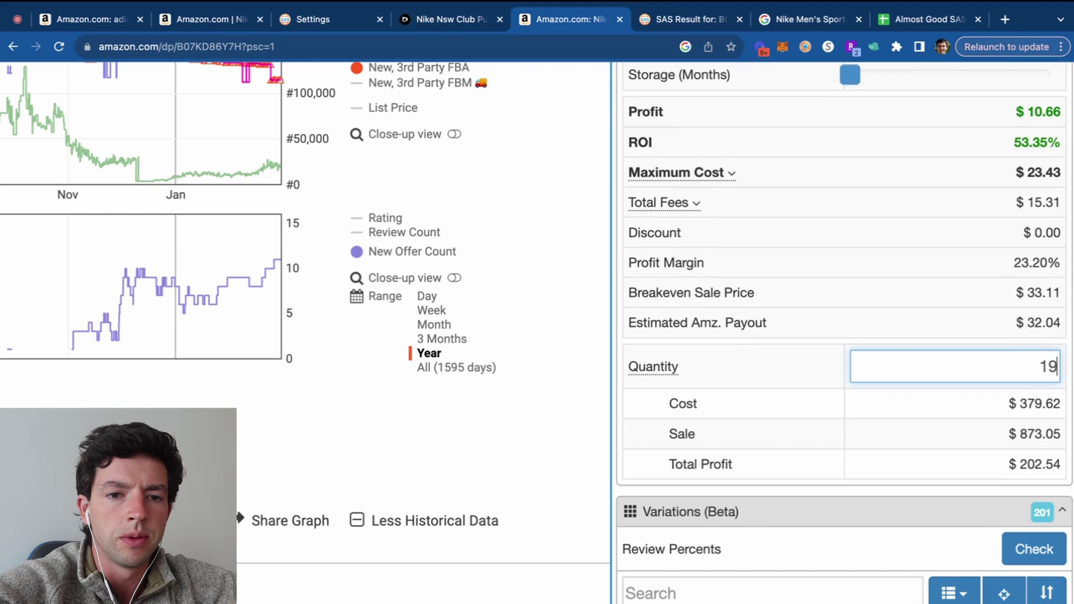
{"action": "scroll", "coordinate": [999, 361], "scroll_direction": "down", "scroll_amount": 1}
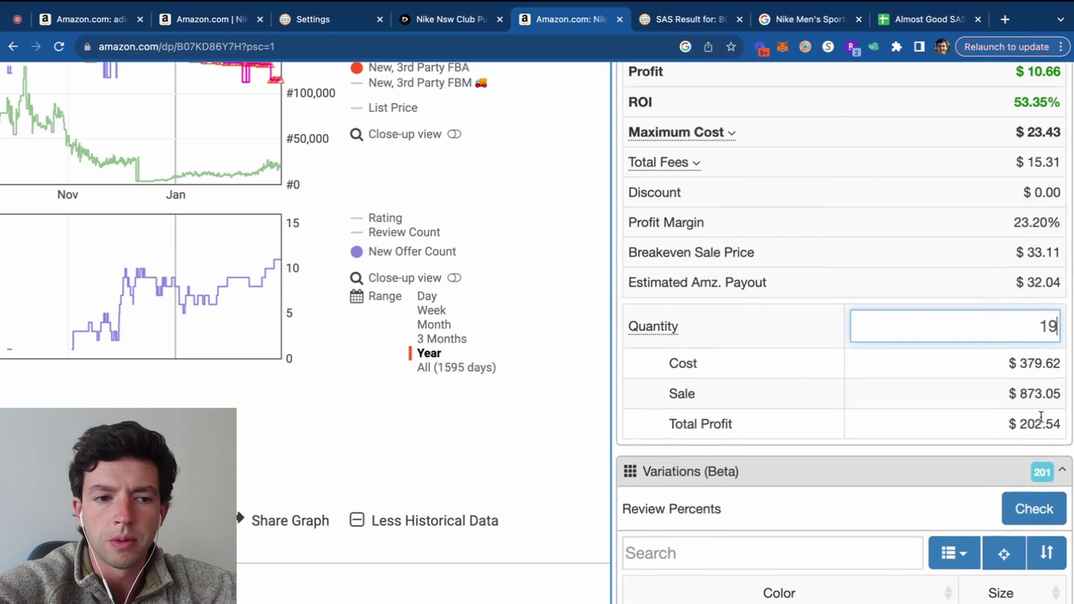
{"action": "scroll", "coordinate": [1040, 417], "scroll_direction": "down", "scroll_amount": 5}
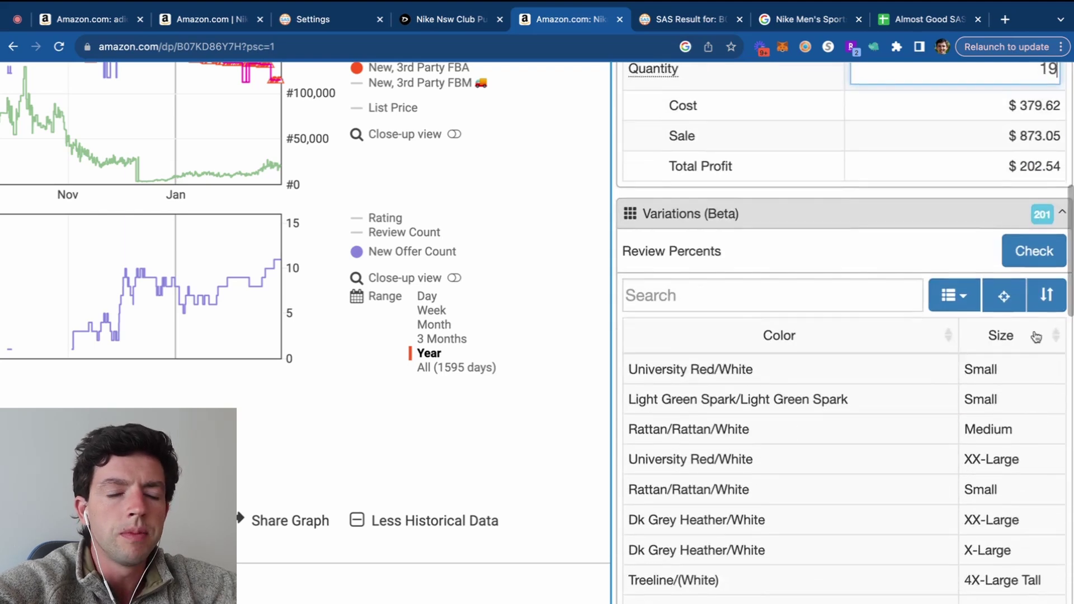
Add an ASIN column to the hoodie's variations list
{"action": "scroll", "coordinate": [1036, 336], "scroll_direction": "down", "scroll_amount": 1}
{"action": "scroll", "coordinate": [930, 269], "scroll_direction": "down", "scroll_amount": 2}
{"action": "scroll", "coordinate": [955, 283], "scroll_direction": "up", "scroll_amount": 1}
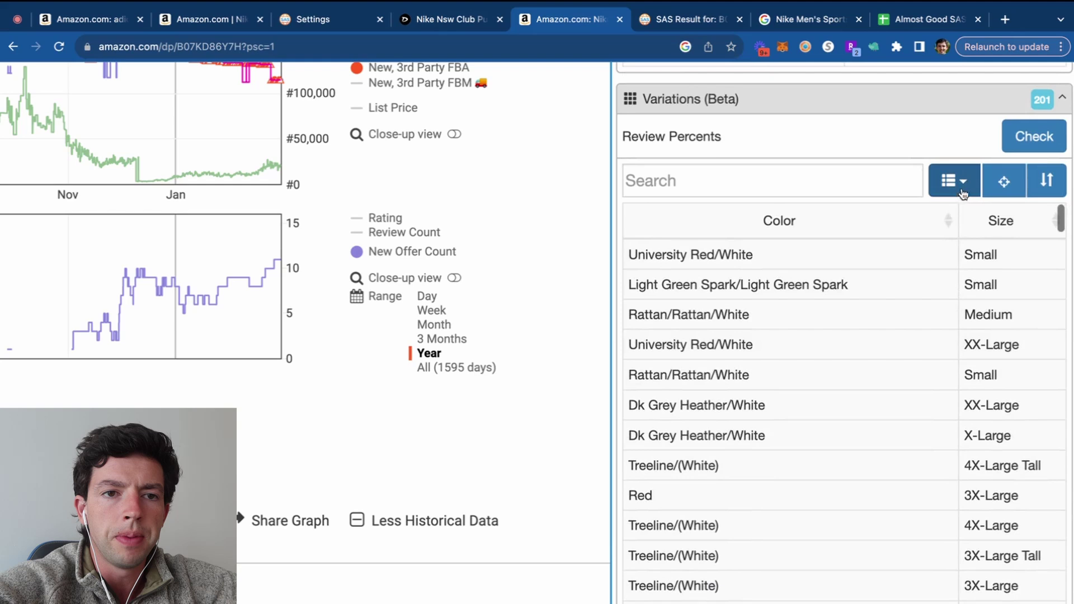
{"action": "left_click", "coordinate": [958, 184]}
{"action": "left_click", "coordinate": [845, 220]}
{"action": "left_click", "coordinate": [954, 180]}
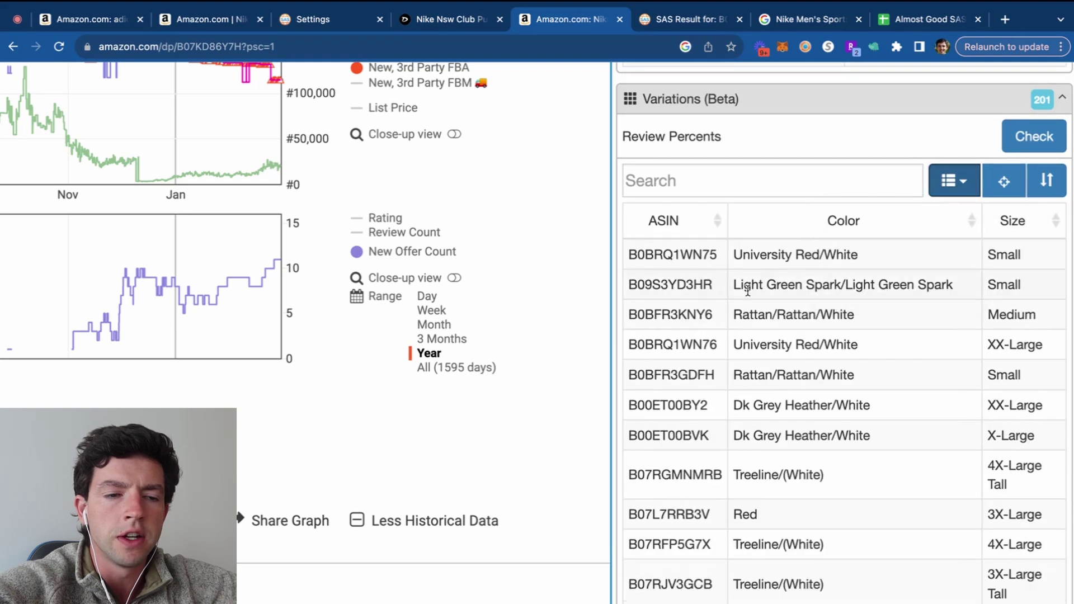
Start a new note for the hoodie with Add Note, then scroll back up
{"action": "scroll", "coordinate": [748, 291], "scroll_direction": "down", "scroll_amount": 3}
{"action": "scroll", "coordinate": [747, 290], "scroll_direction": "down", "scroll_amount": 10}
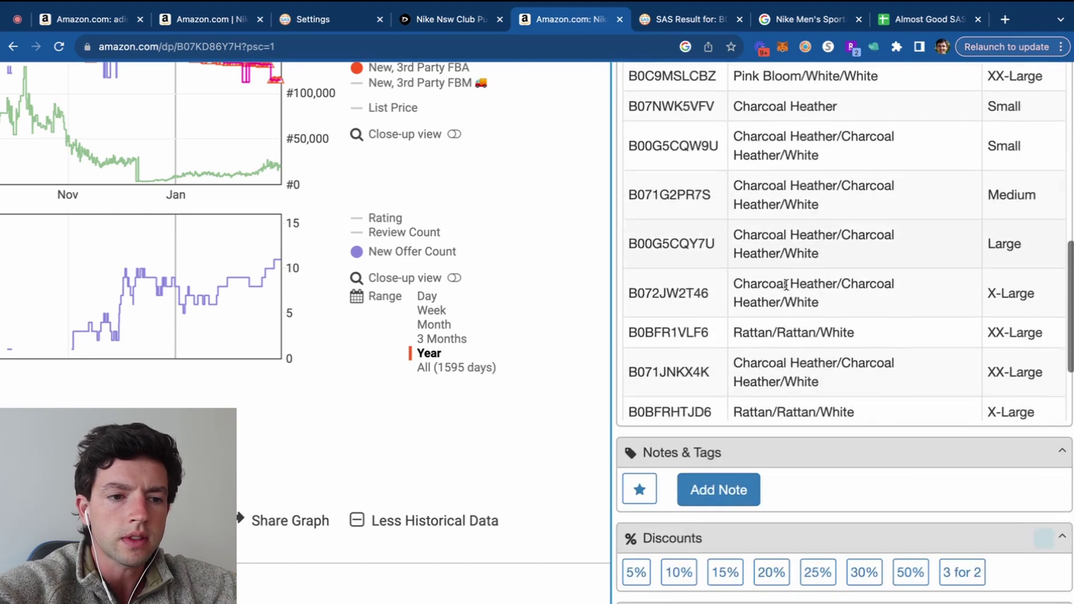
{"action": "left_click", "coordinate": [723, 335]}
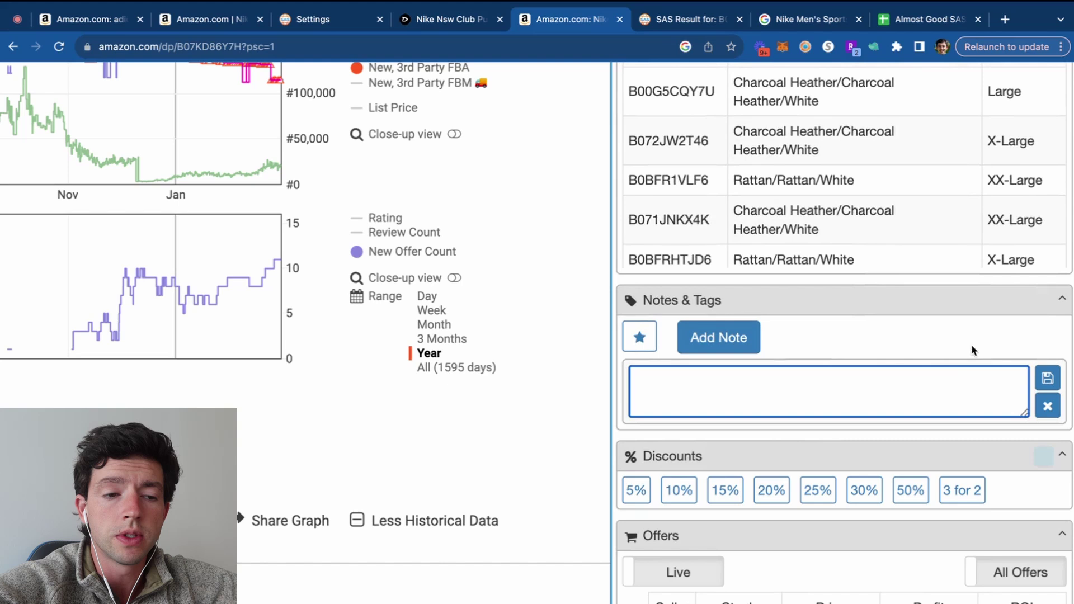
{"action": "scroll", "coordinate": [1044, 339], "scroll_direction": "down", "scroll_amount": 1}
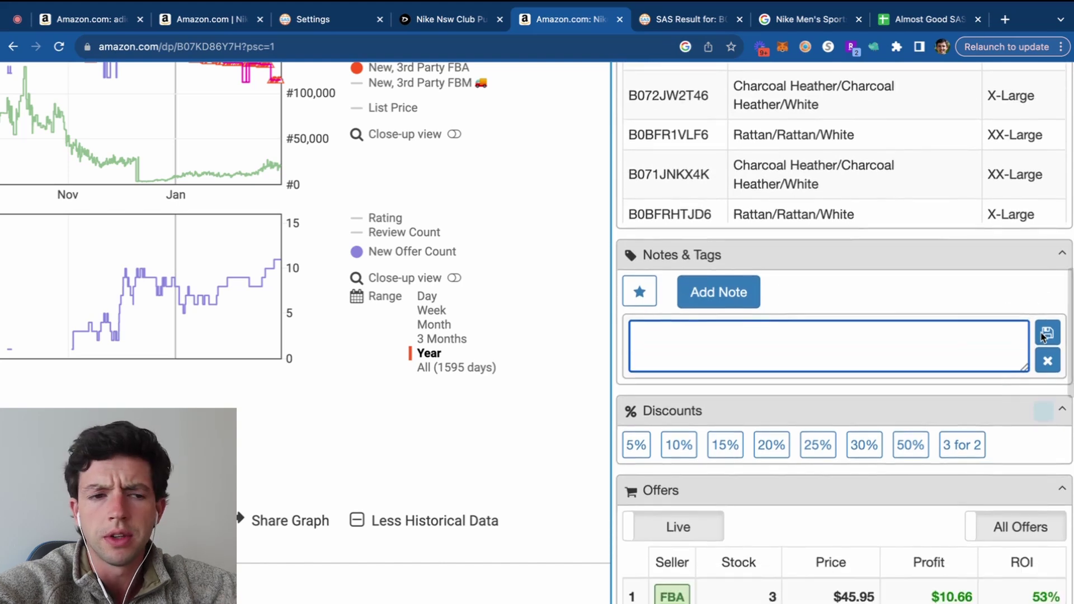
{"action": "scroll", "coordinate": [1038, 376], "scroll_direction": "down", "scroll_amount": 2}
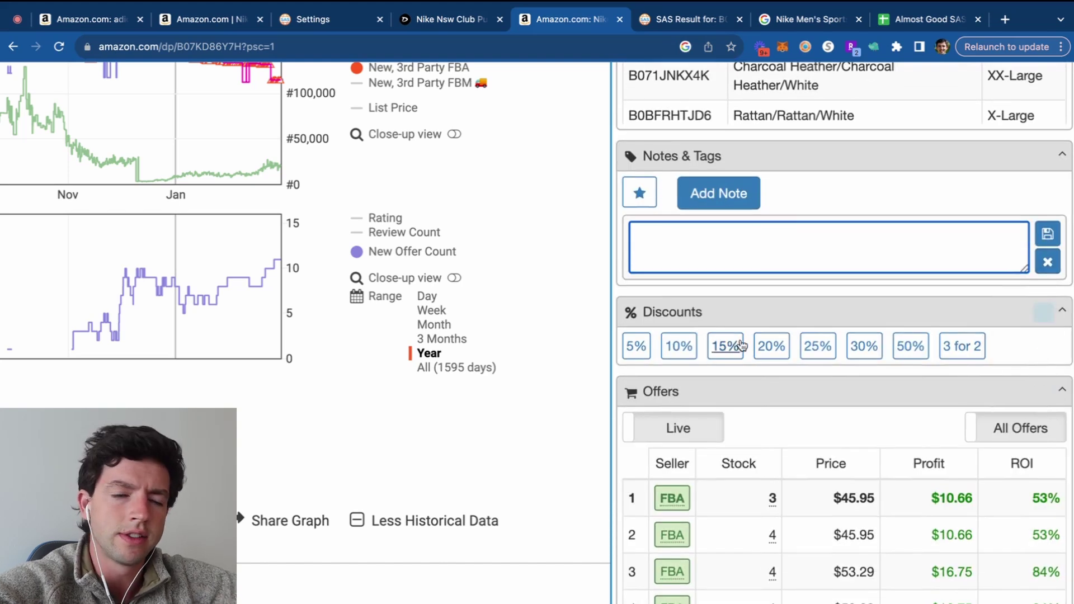
{"action": "scroll", "coordinate": [971, 330], "scroll_direction": "up", "scroll_amount": 10}
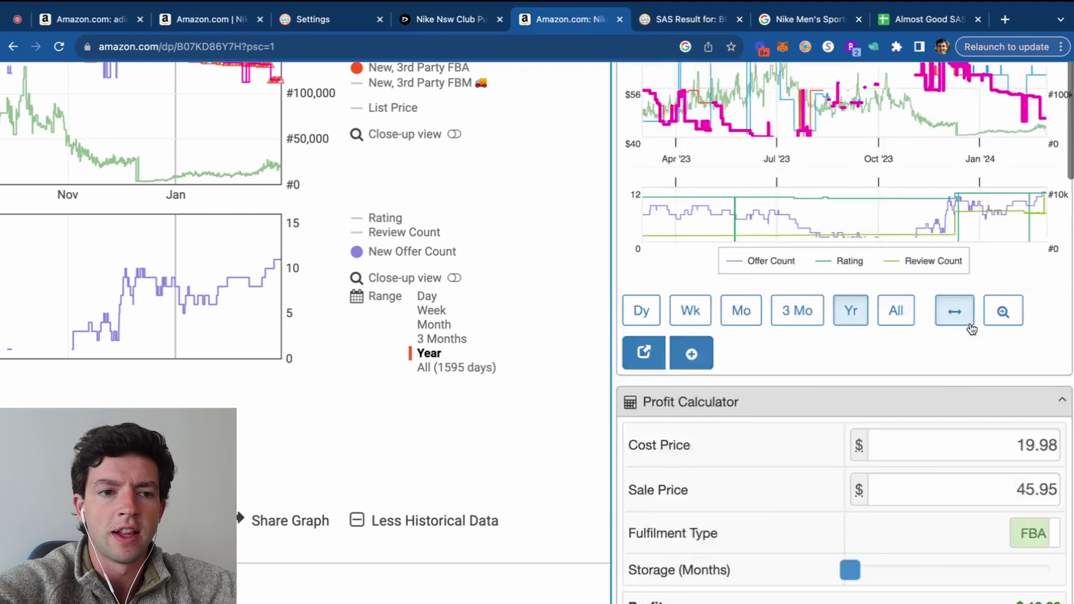
{"action": "scroll", "coordinate": [908, 343], "scroll_direction": "up", "scroll_amount": 5}
Enter the cost as 17.98/5 times 1.20, giving a $4.32 cost price
{"action": "left_click", "coordinate": [827, 491]}
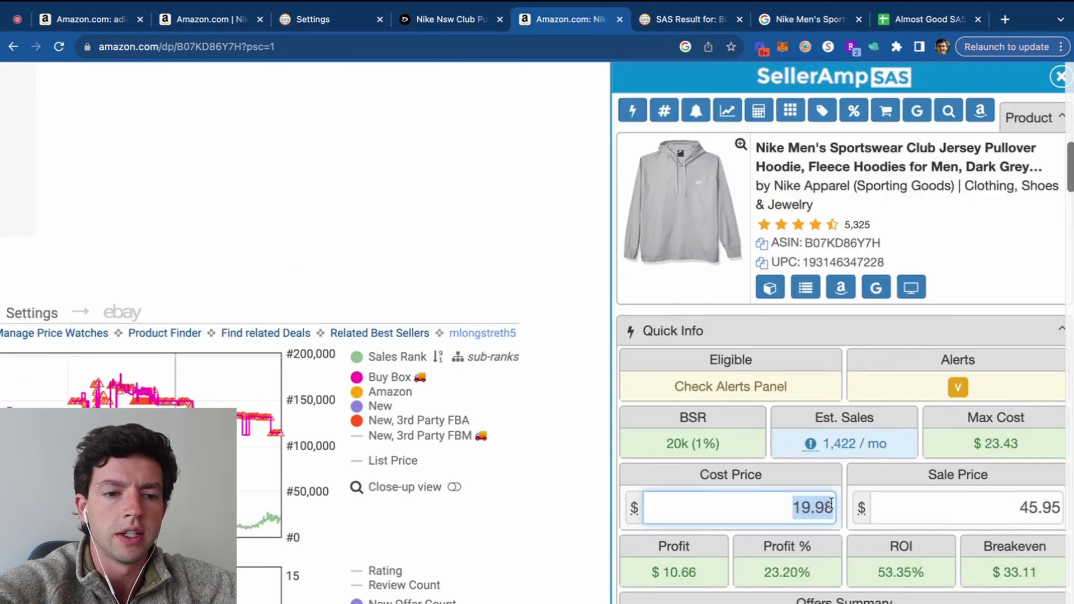
{"action": "scroll", "coordinate": [830, 469], "scroll_direction": "down", "scroll_amount": 1}
{"action": "type", "text": "17.98"}
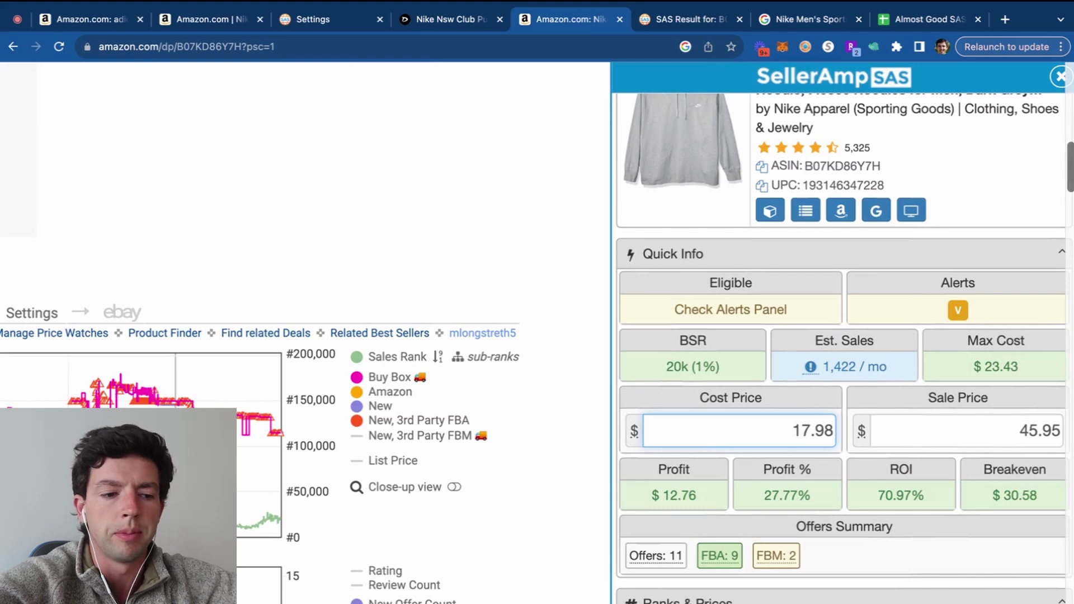
{"action": "type", "text": "/5"}
{"action": "key", "text": "Return"}
{"action": "type", "text": "*1/20"}
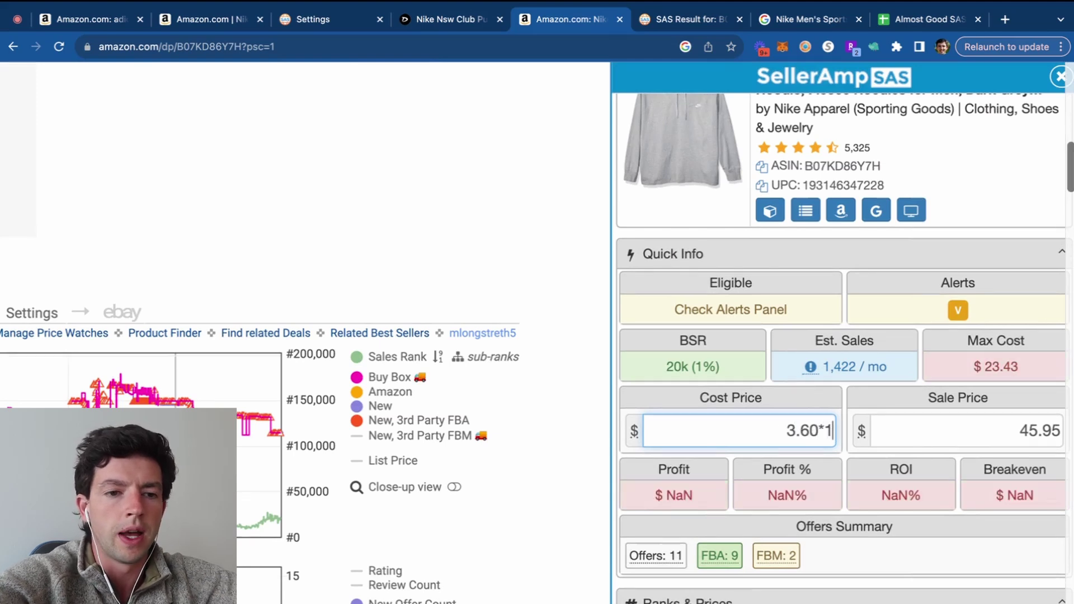
{"action": "key", "text": "BackSpace"}
{"action": "key", "text": "BackSpace"}
{"action": "key", "text": "BackSpace"}
{"action": "key", "text": "BackSpace"}
{"action": "type", "text": "1.20"}
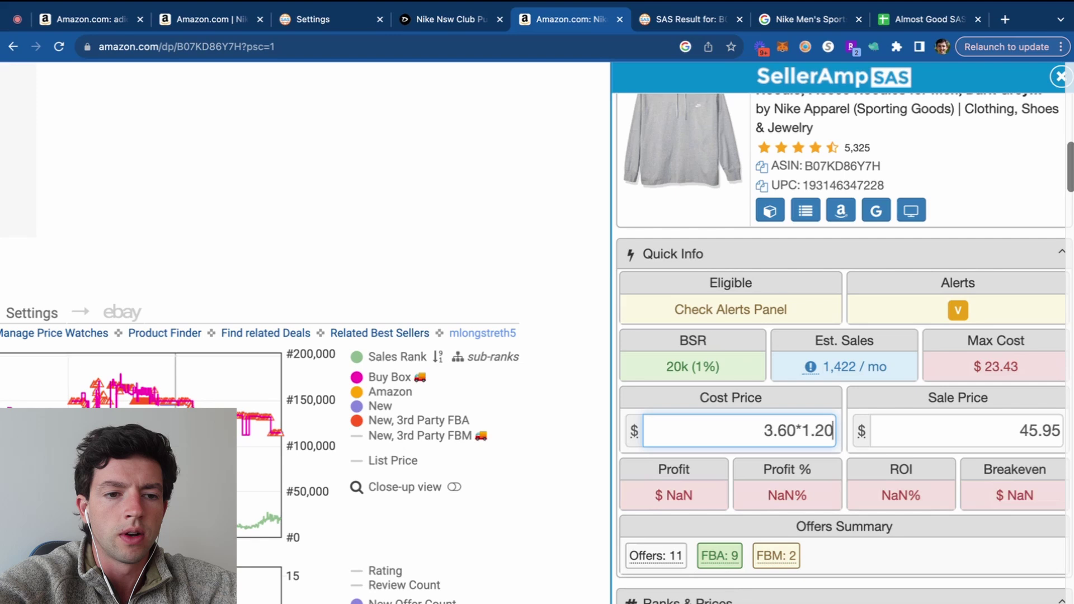
{"action": "key", "text": "Return"}
{"action": "scroll", "coordinate": [868, 447], "scroll_direction": "down", "scroll_amount": 20}
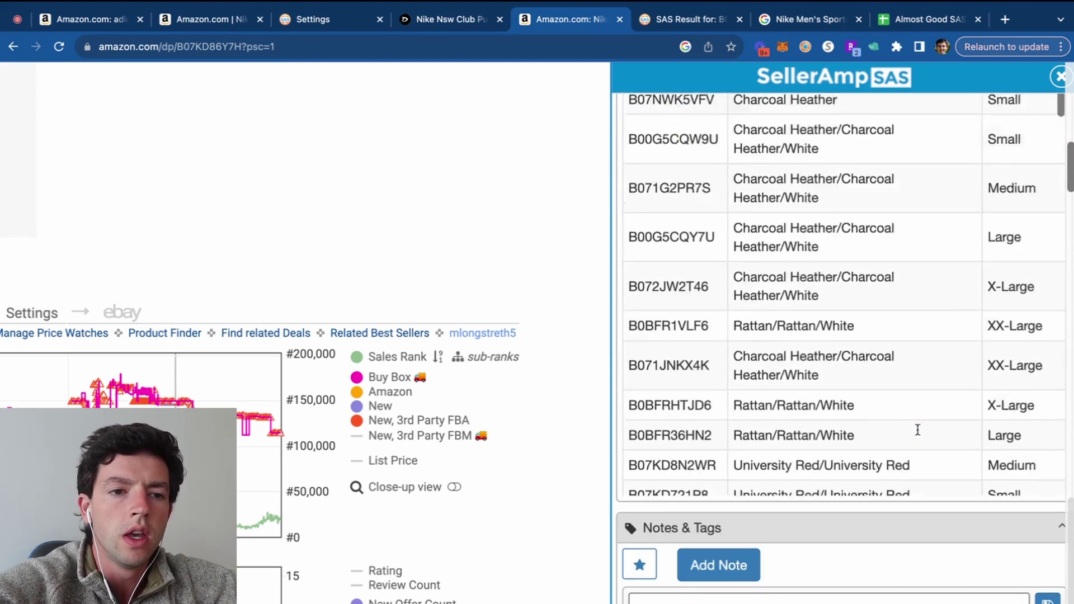
{"action": "scroll", "coordinate": [920, 553], "scroll_direction": "up", "scroll_amount": 10}
{"action": "scroll", "coordinate": [997, 474], "scroll_direction": "down", "scroll_amount": 8}
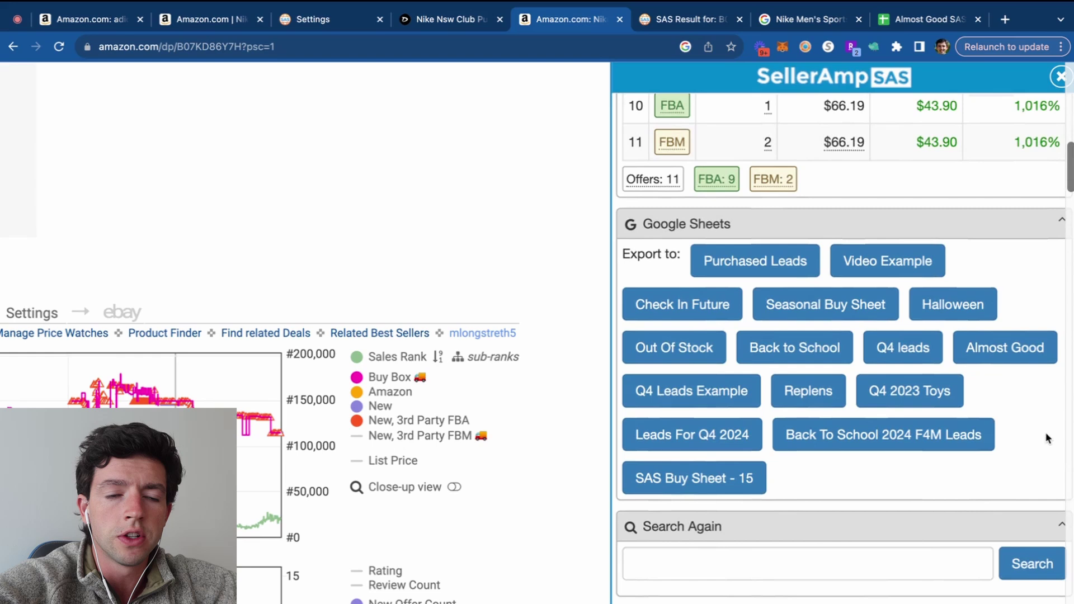
Export the hoodie at $4.32 cost to the Almost Good sheet and check the new row
{"action": "key", "text": "super+plus"}
{"action": "key", "text": "super+plus"}
{"action": "key", "text": "super+plus"}
{"action": "left_click_drag", "start_coordinate": [929, 19], "coordinate": [691, 19]}
{"action": "left_click", "coordinate": [578, 23]}
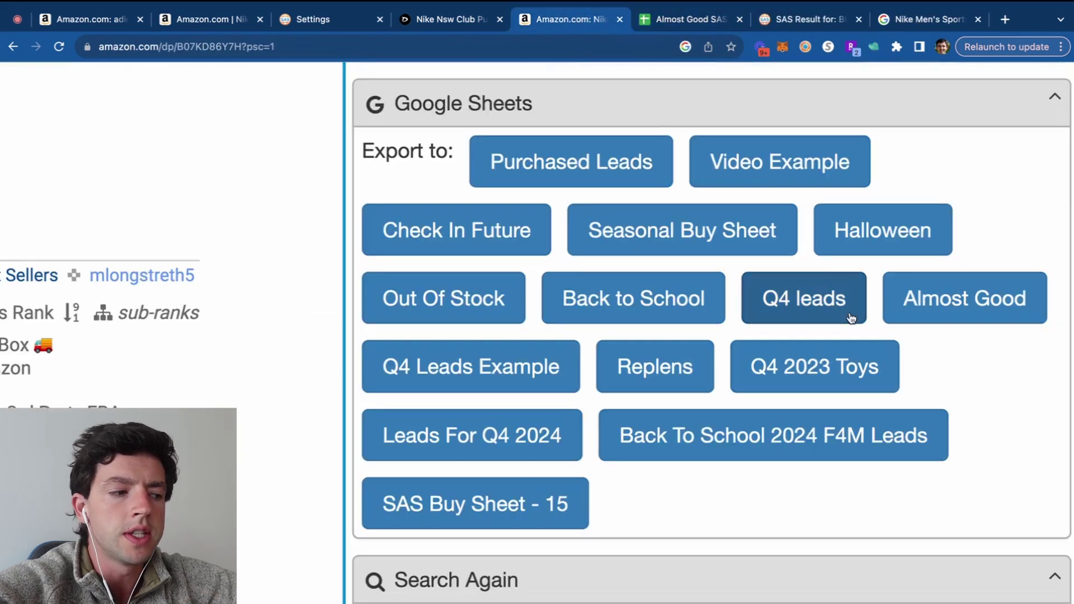
{"action": "left_click", "coordinate": [952, 308]}
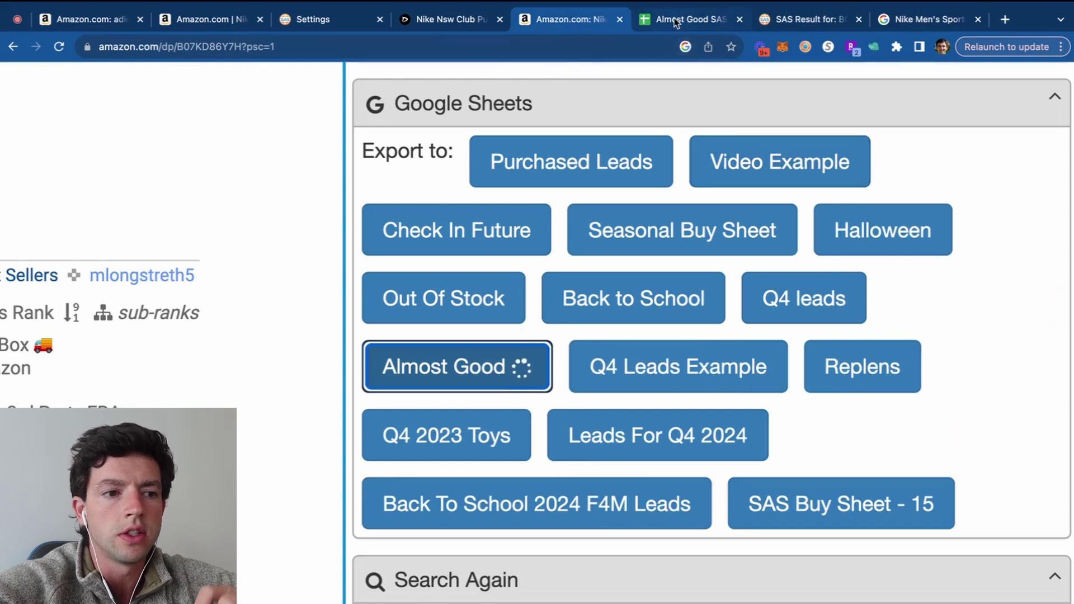
{"action": "left_click", "coordinate": [688, 19]}
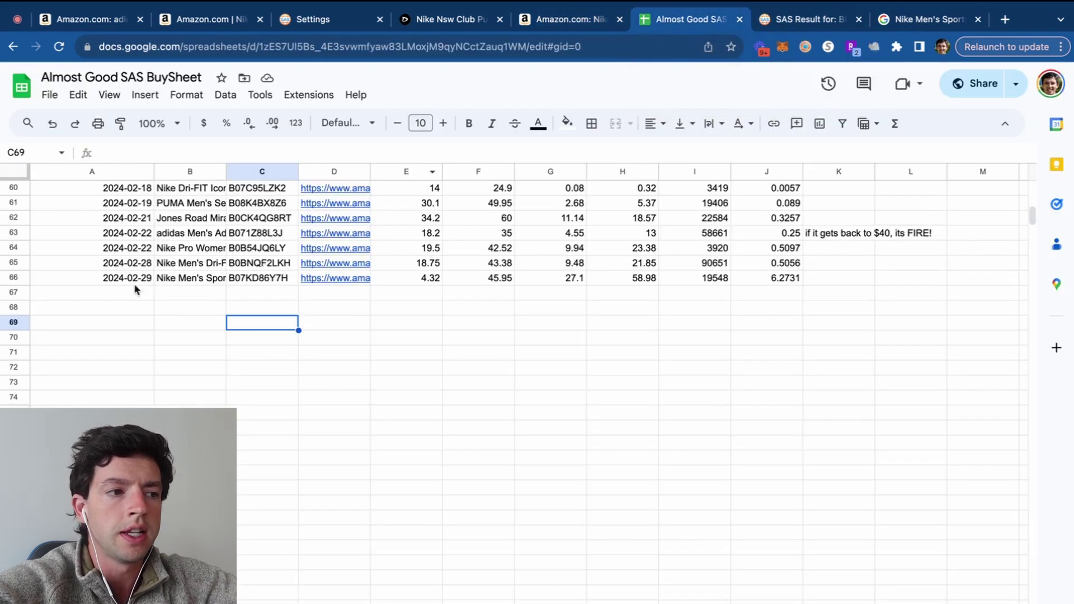
Write 'need another 19%' in K66 beside the exported hoodie row
{"action": "left_click_drag", "start_coordinate": [126, 280], "coordinate": [777, 284]}
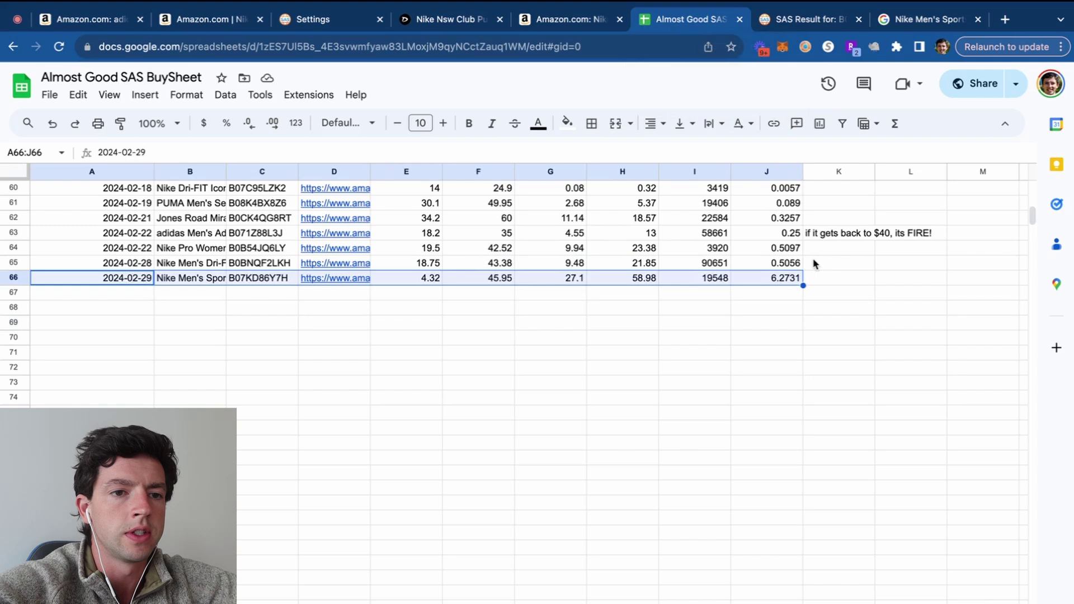
{"action": "left_click", "coordinate": [817, 278]}
{"action": "type", "text": "needa nothi"}
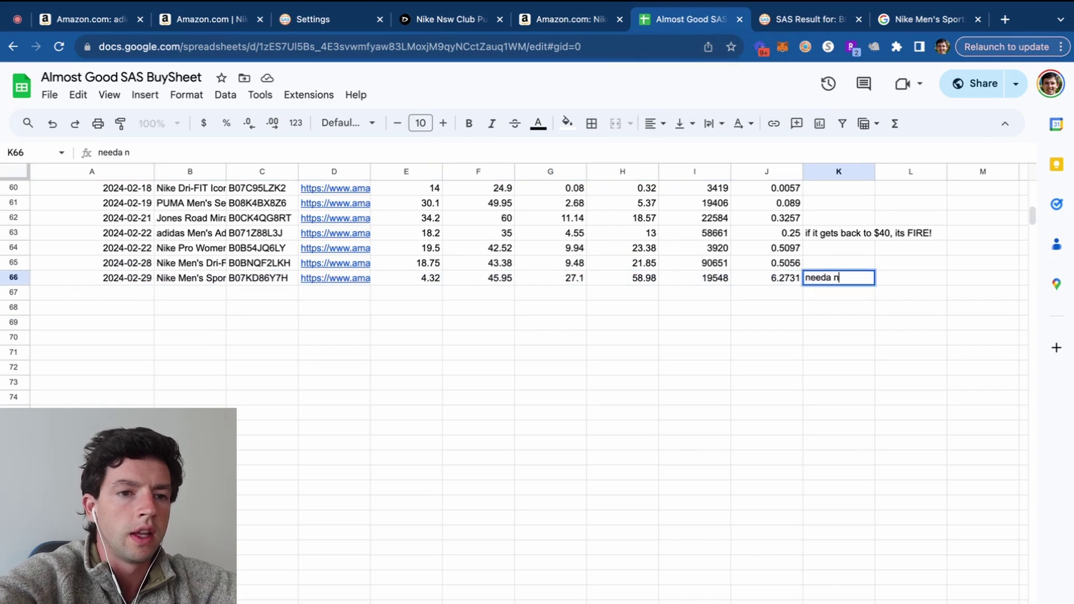
{"action": "key", "text": "BackSpace"}
{"action": "key", "text": "BackSpace"}
{"action": "key", "text": "BackSpace"}
{"action": "key", "text": "BackSpace"}
{"action": "key", "text": "BackSpace"}
{"action": "key", "text": "BackSpace"}
{"action": "key", "text": "BackSpace"}
{"action": "type", "text": "another 19"}
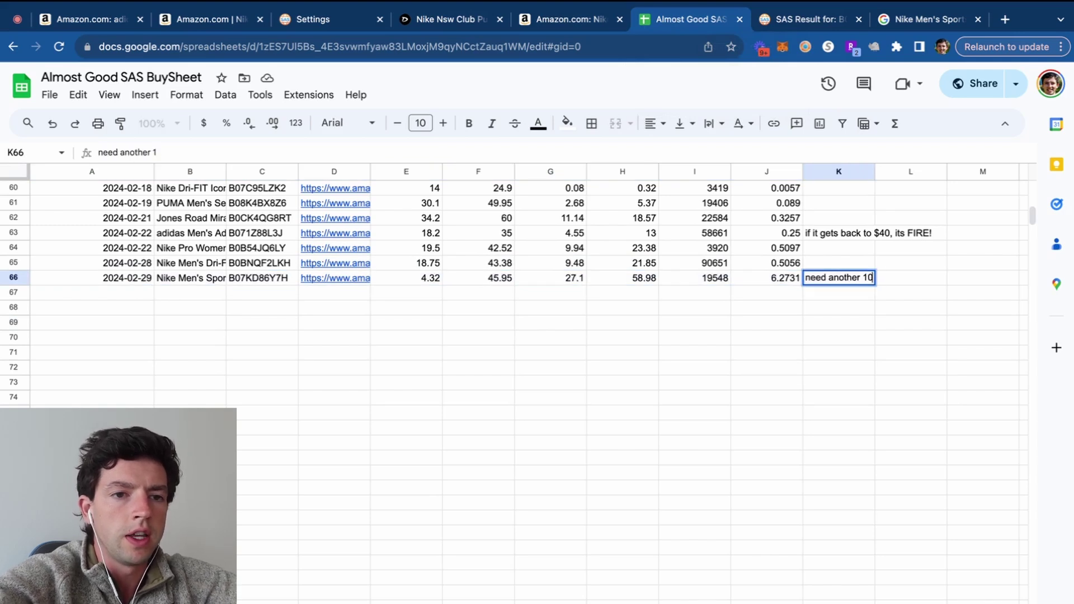
{"action": "type", "text": "%"}
{"action": "left_click", "coordinate": [570, 19]}
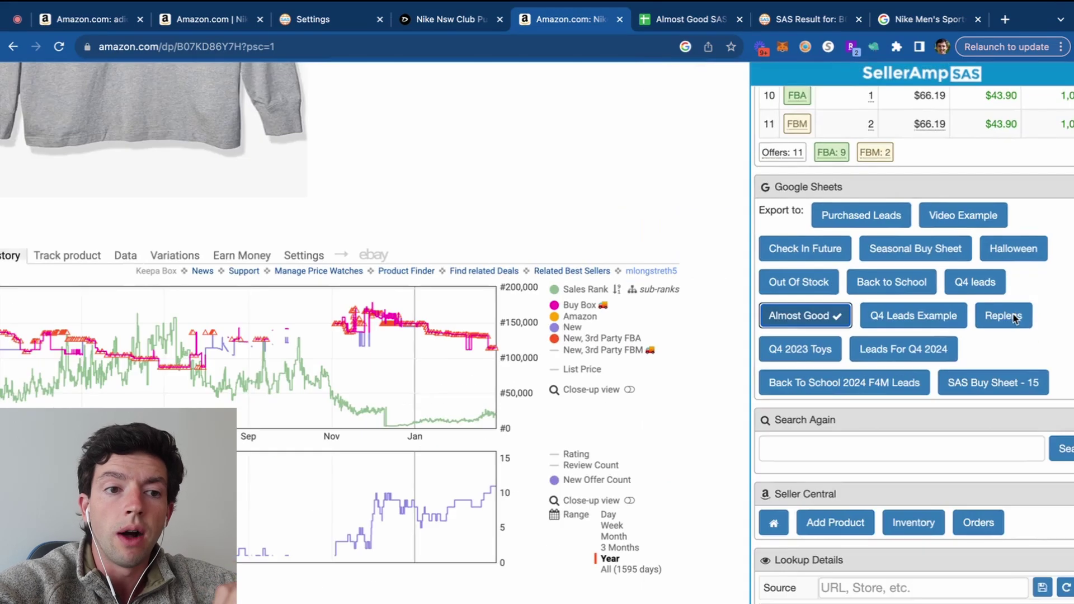
{"action": "scroll", "coordinate": [1015, 317], "scroll_direction": "up", "scroll_amount": 8}
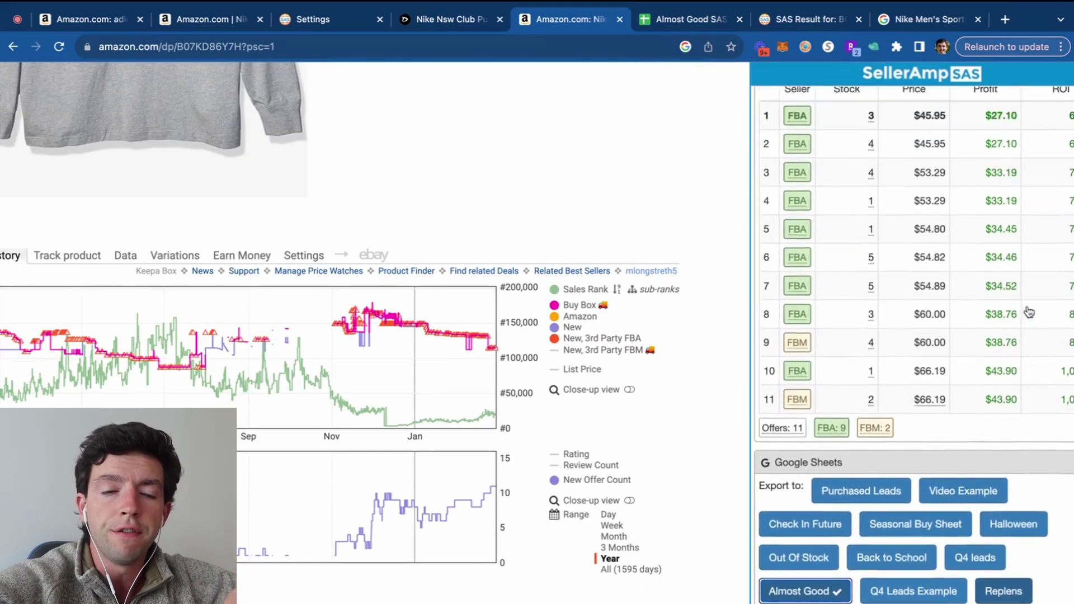
{"action": "scroll", "coordinate": [1030, 312], "scroll_direction": "right", "scroll_amount": 2}
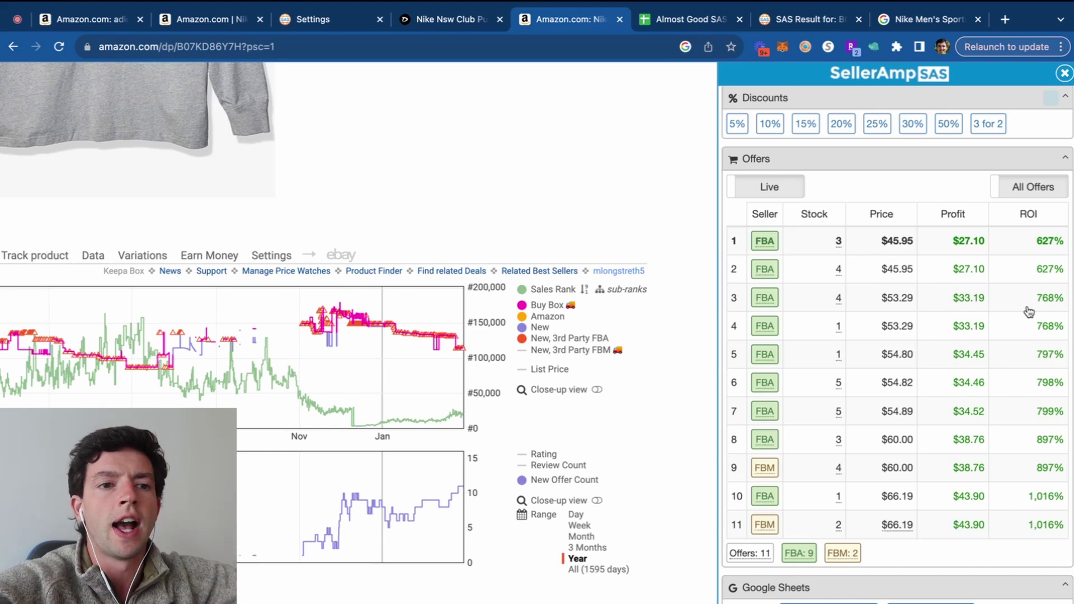
{"action": "mouse_move", "coordinate": [767, 242]}
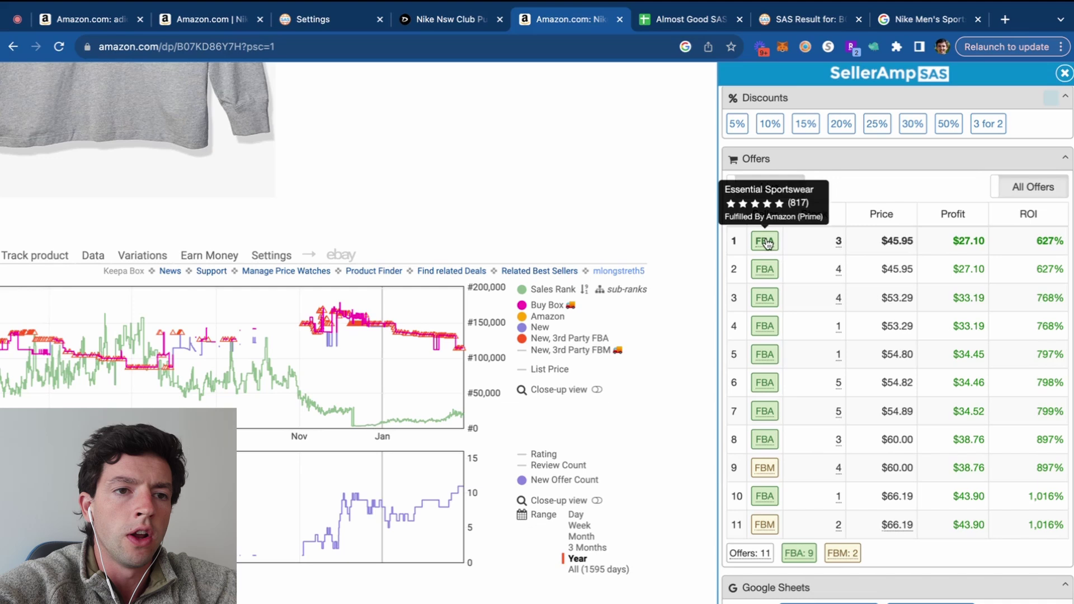
Run storefront lookups for the first five FBA sellers on the hoodie's offer list
{"action": "left_click", "coordinate": [767, 242]}
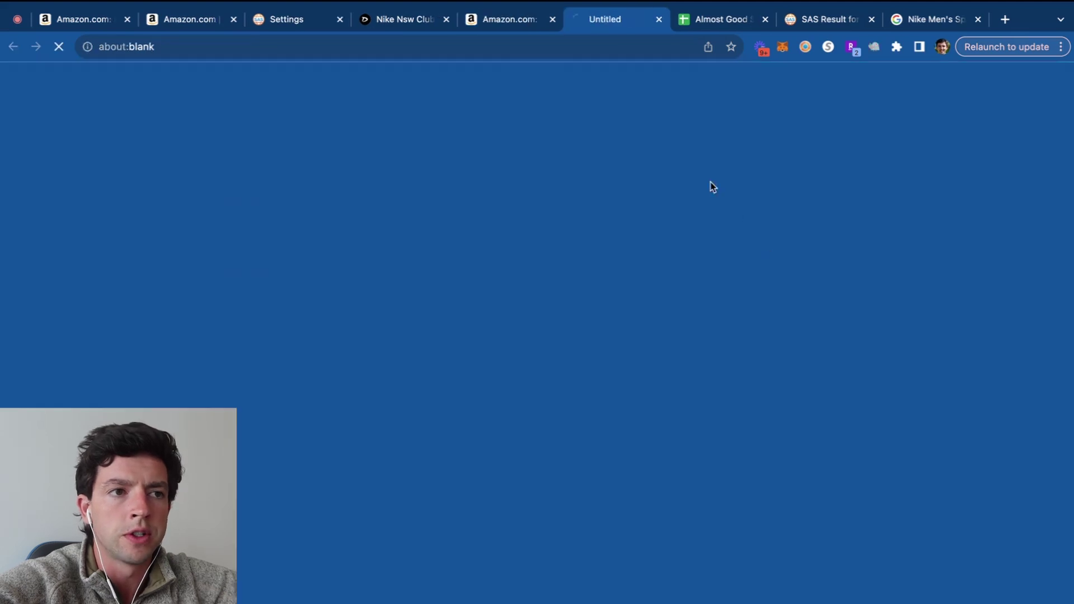
{"action": "left_click", "coordinate": [516, 21]}
{"action": "left_click", "coordinate": [768, 271]}
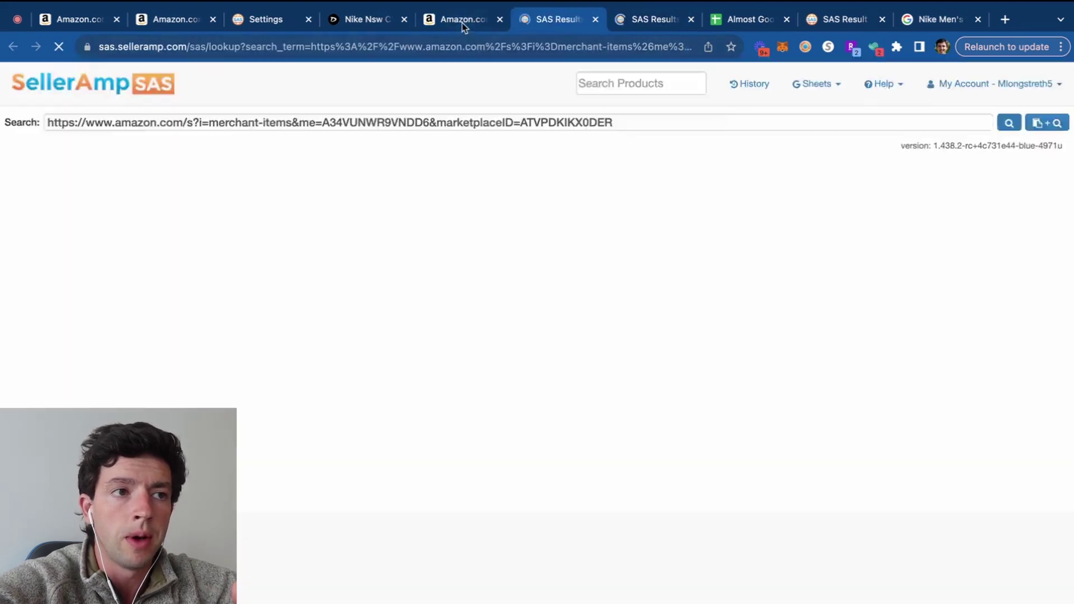
{"action": "left_click", "coordinate": [462, 20]}
{"action": "left_click", "coordinate": [770, 298]}
{"action": "left_click", "coordinate": [417, 20]}
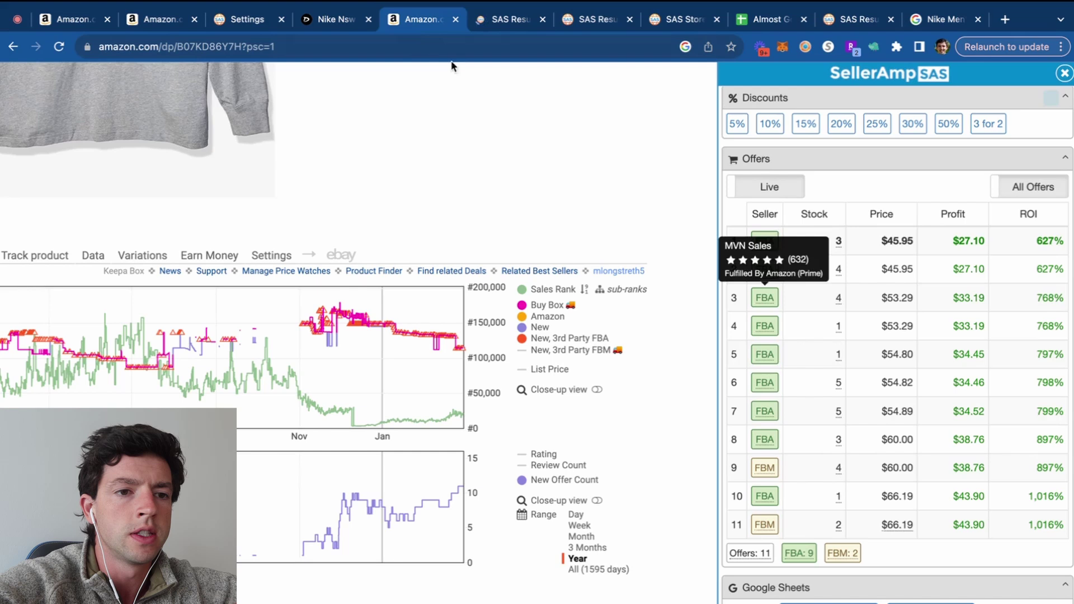
{"action": "left_click", "coordinate": [770, 325]}
{"action": "left_click", "coordinate": [377, 20]}
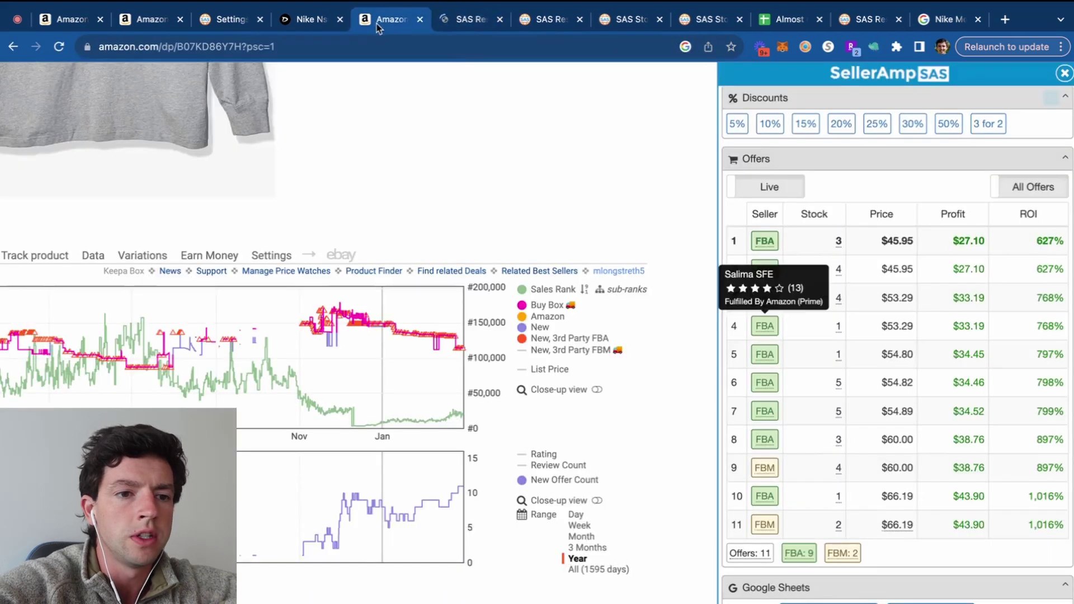
{"action": "left_click", "coordinate": [769, 355]}
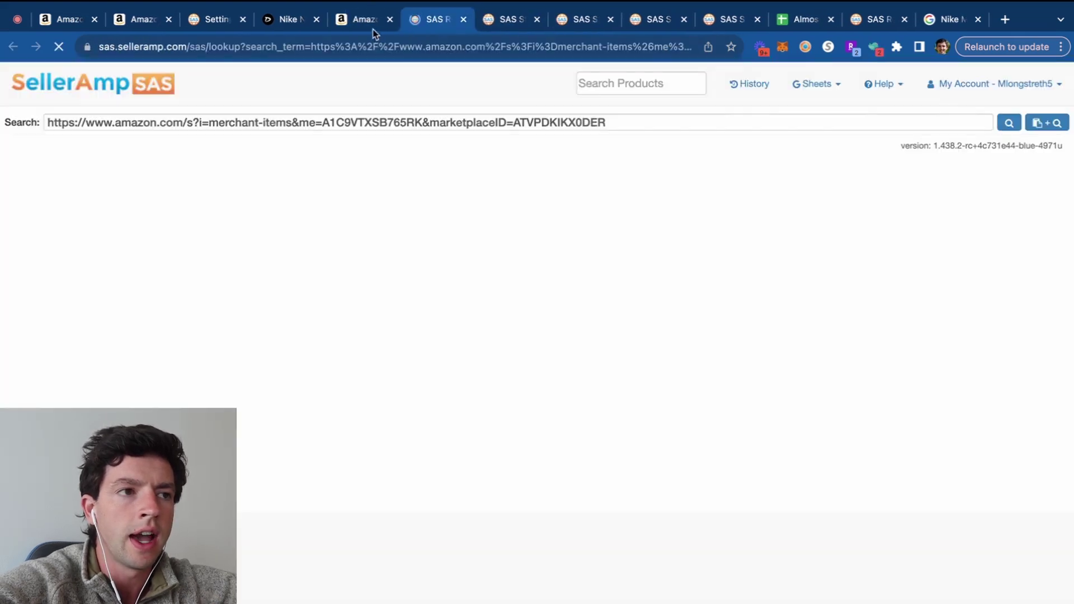
{"action": "left_click", "coordinate": [372, 26]}
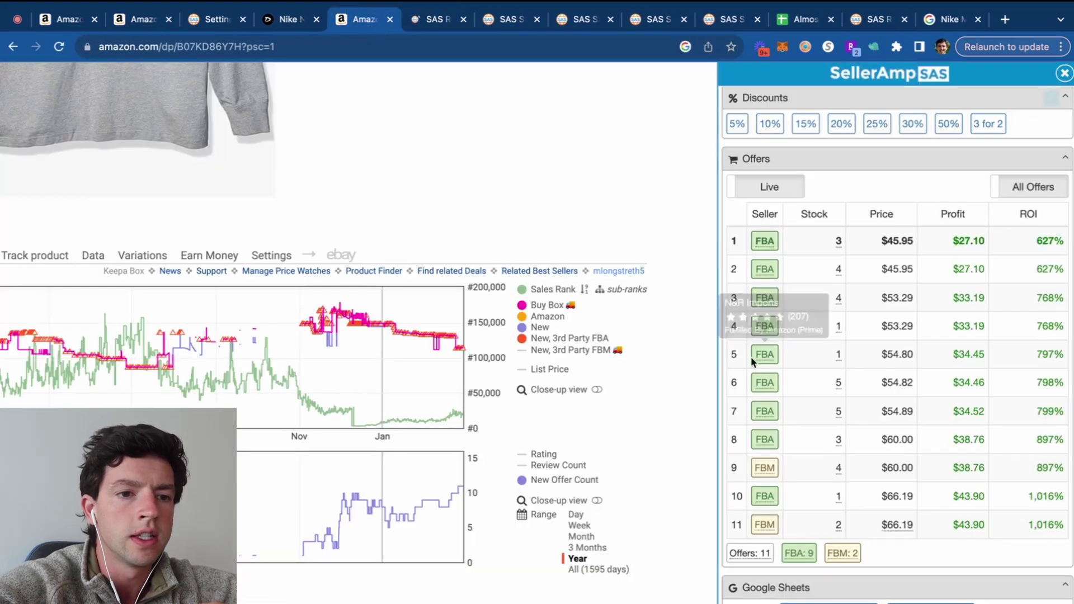
Look up one more FBA seller and bring up the Essential Sportswear storefront overview
{"action": "left_click", "coordinate": [769, 418]}
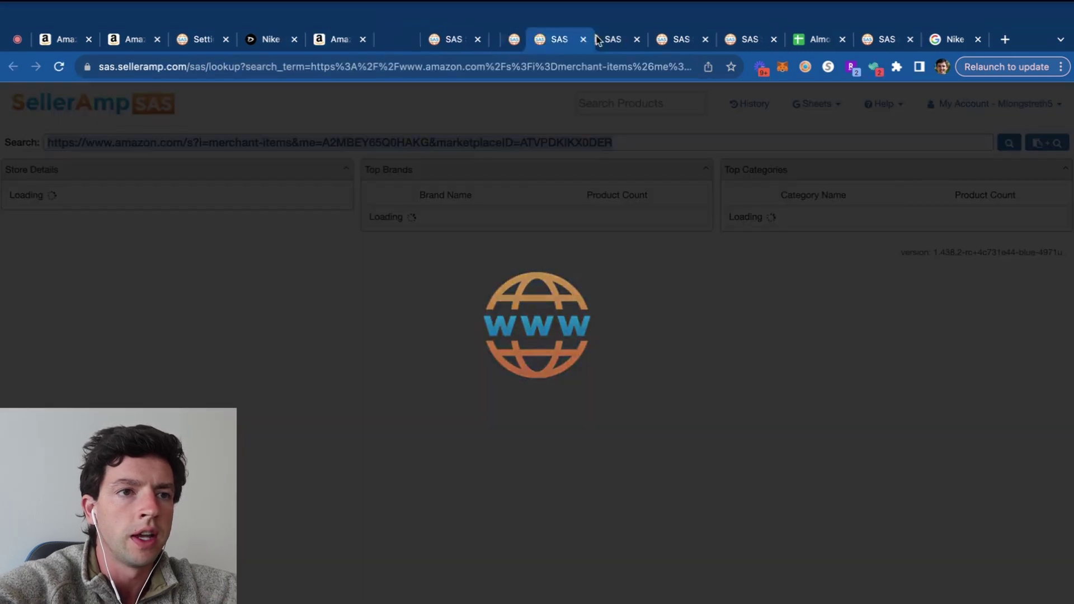
{"action": "left_click", "coordinate": [744, 39]}
{"action": "scroll", "coordinate": [526, 180], "scroll_direction": "down", "scroll_amount": 5}
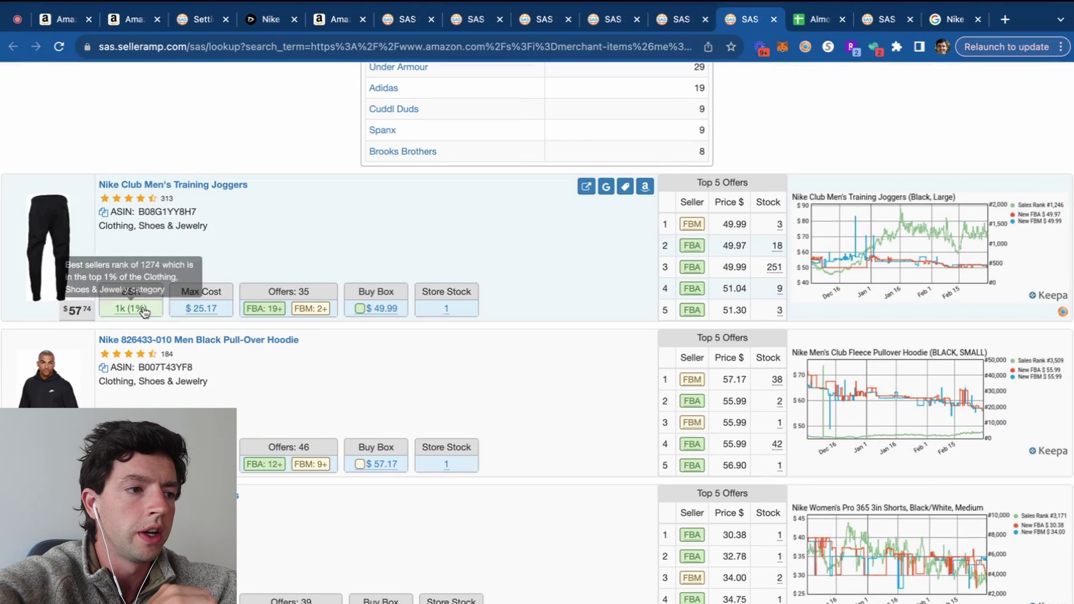
{"action": "scroll", "coordinate": [141, 308], "scroll_direction": "down", "scroll_amount": 1}
{"action": "scroll", "coordinate": [134, 404], "scroll_direction": "down", "scroll_amount": 5}
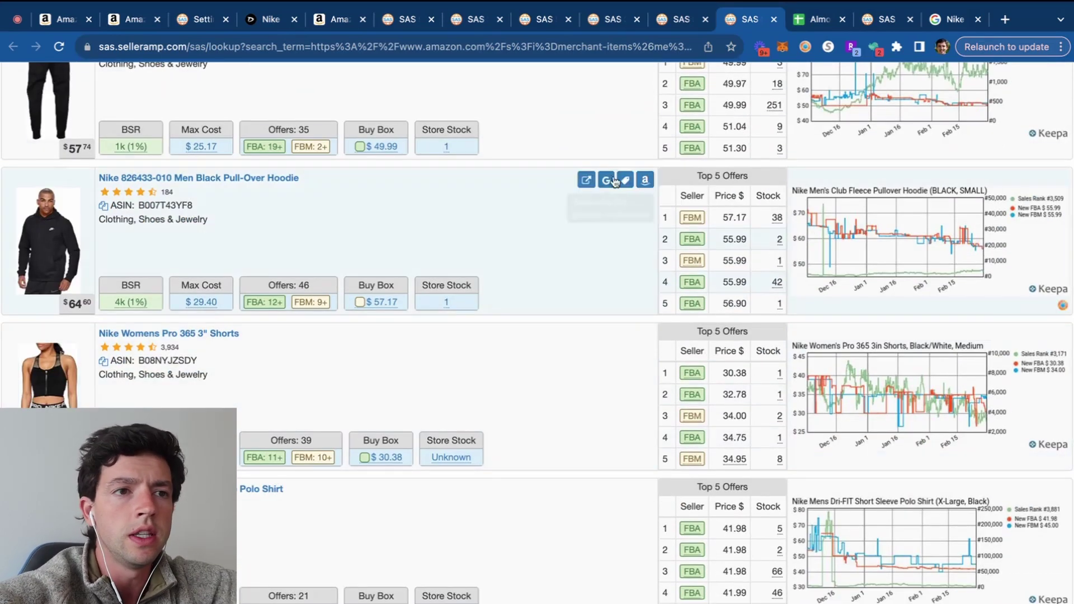
{"action": "left_click", "coordinate": [680, 20]}
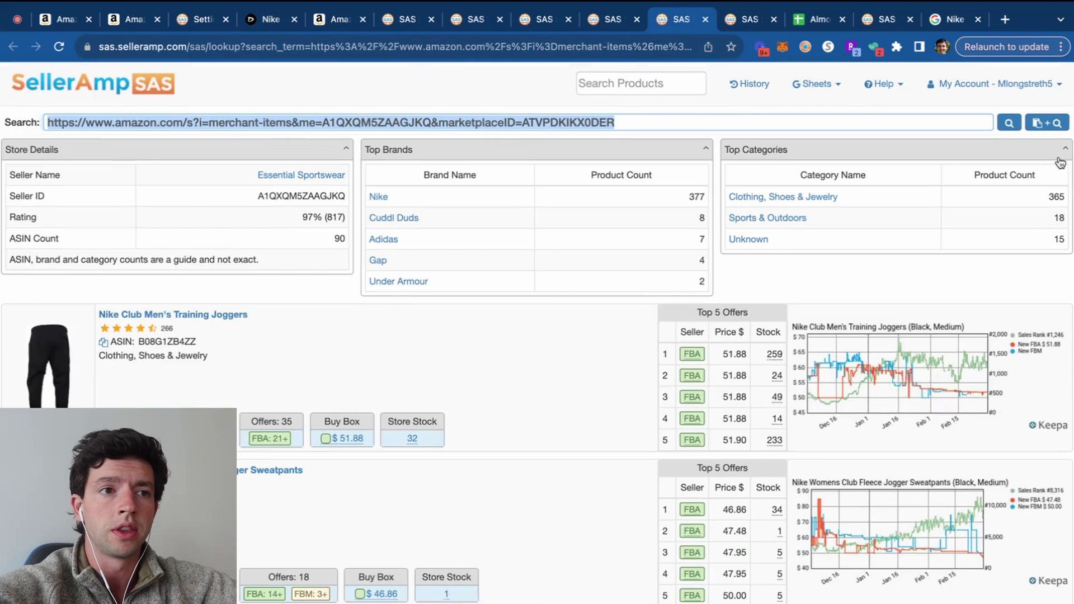
Filter the Cleveland Sole storefront to show only its Nike products
{"action": "left_click", "coordinate": [609, 20]}
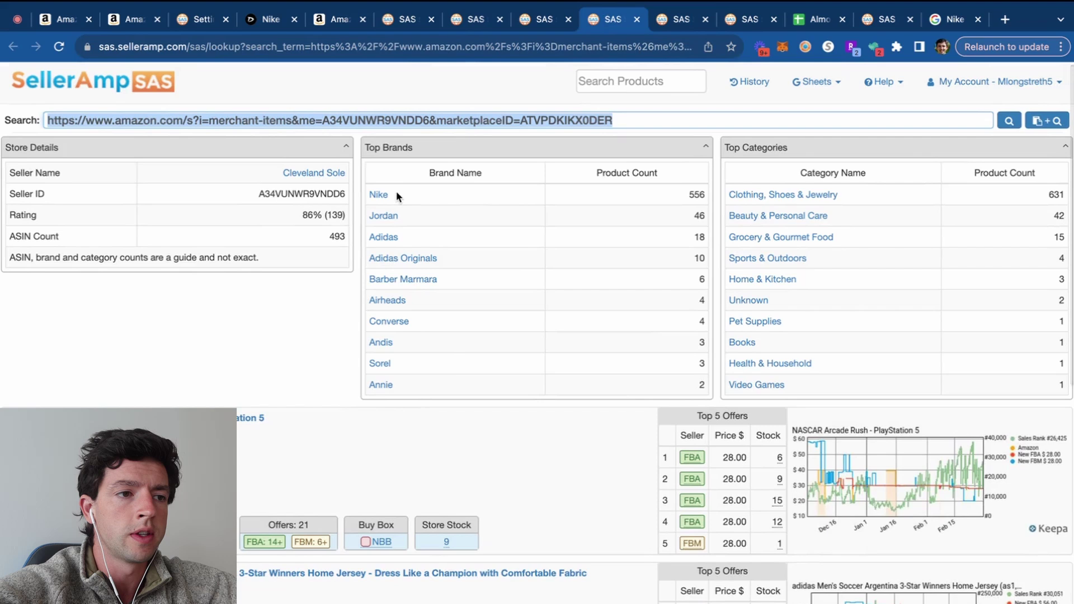
{"action": "left_click", "coordinate": [387, 195]}
{"action": "scroll", "coordinate": [451, 303], "scroll_direction": "down", "scroll_amount": 4}
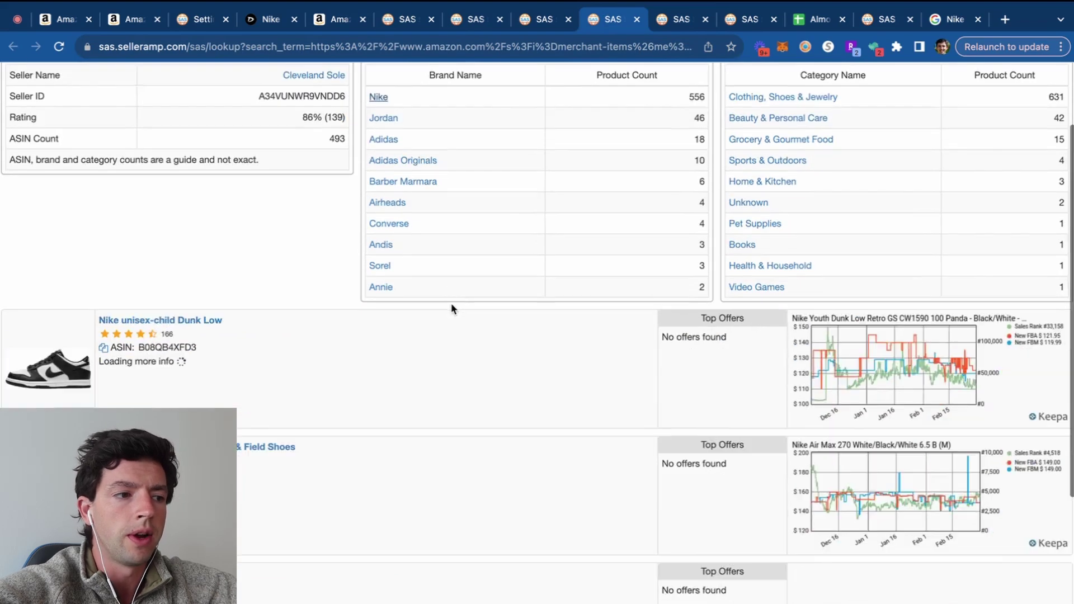
{"action": "scroll", "coordinate": [453, 310], "scroll_direction": "up", "scroll_amount": 2}
{"action": "scroll", "coordinate": [453, 309], "scroll_direction": "up", "scroll_amount": 3}
{"action": "scroll", "coordinate": [477, 244], "scroll_direction": "down", "scroll_amount": 4}
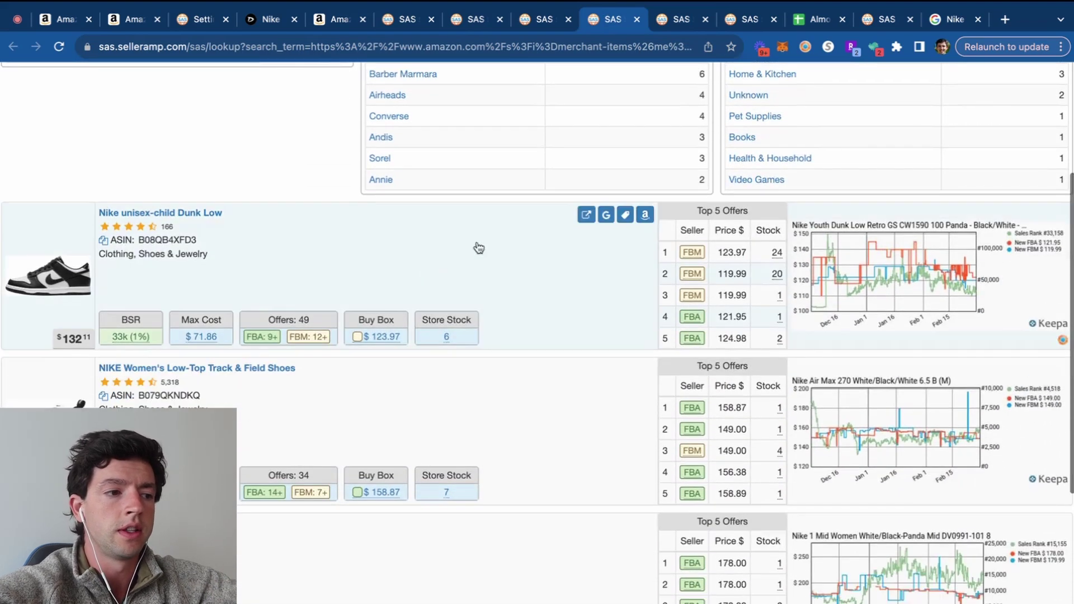
{"action": "scroll", "coordinate": [537, 335], "scroll_direction": "down", "scroll_amount": 2}
{"action": "scroll", "coordinate": [112, 336], "scroll_direction": "up", "scroll_amount": 3}
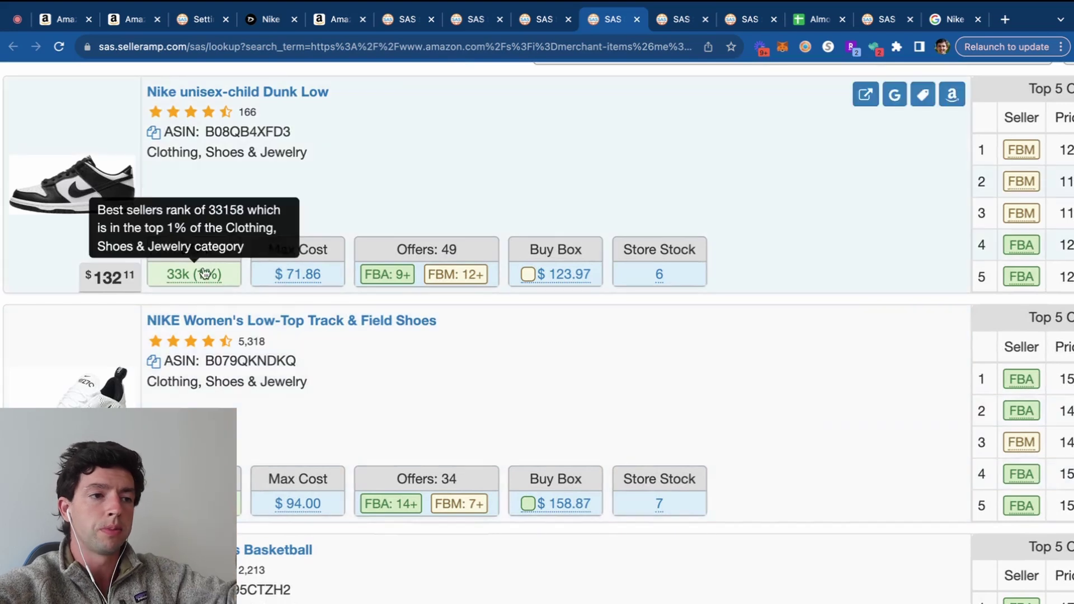
{"action": "scroll", "coordinate": [203, 271], "scroll_direction": "down", "scroll_amount": 5}
{"action": "scroll", "coordinate": [224, 257], "scroll_direction": "down", "scroll_amount": 2}
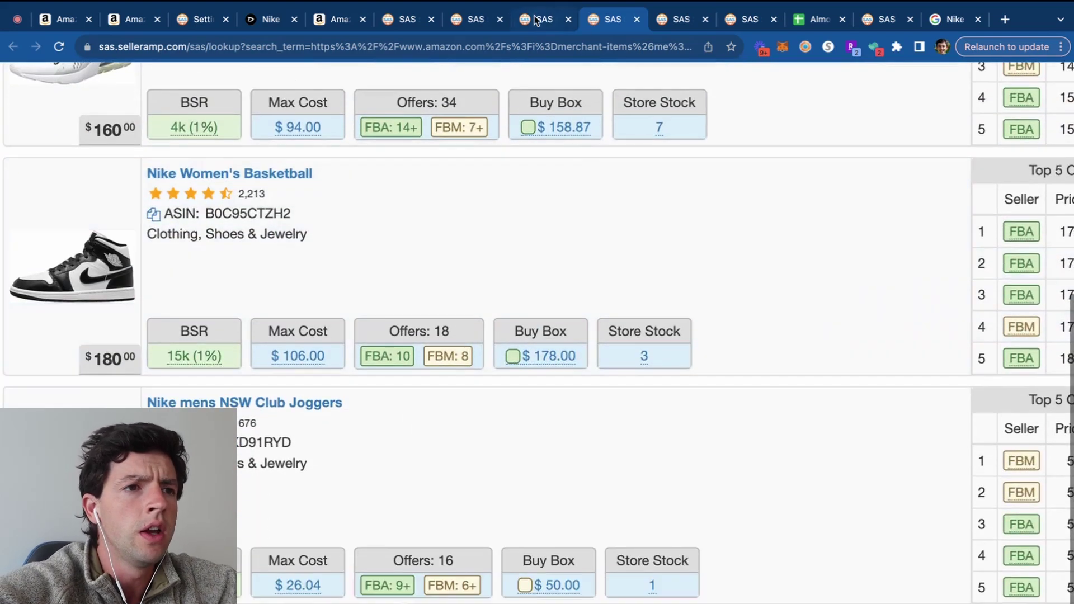
From the MVN Sales results, open Amazon pages for the Race Running Shoe and Pro 365 Shorts
{"action": "left_click", "coordinate": [538, 19]}
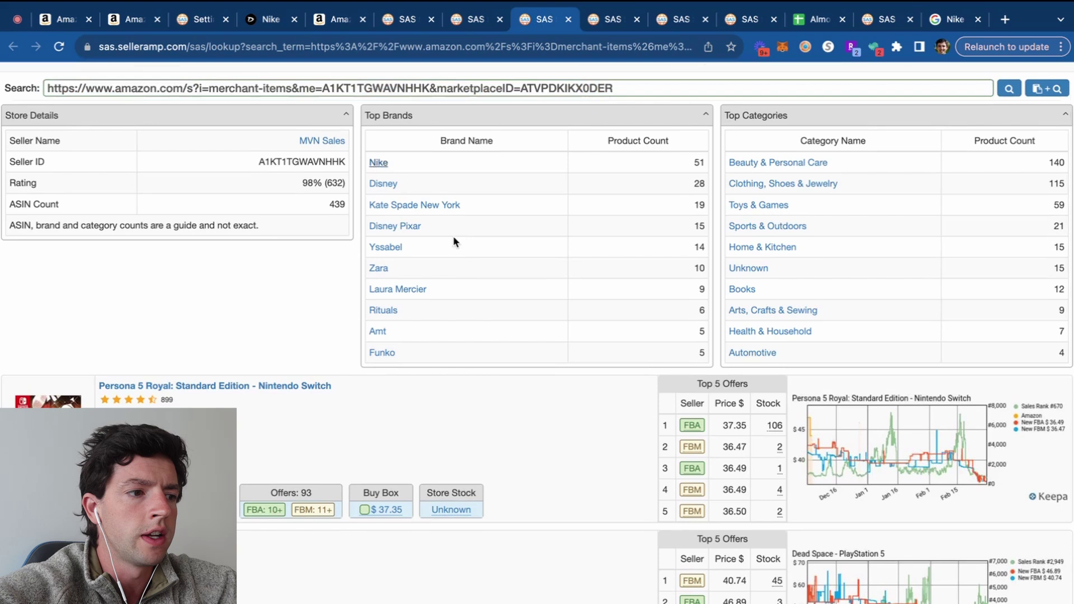
{"action": "scroll", "coordinate": [455, 241], "scroll_direction": "down", "scroll_amount": 3}
{"action": "scroll", "coordinate": [459, 256], "scroll_direction": "down", "scroll_amount": 1}
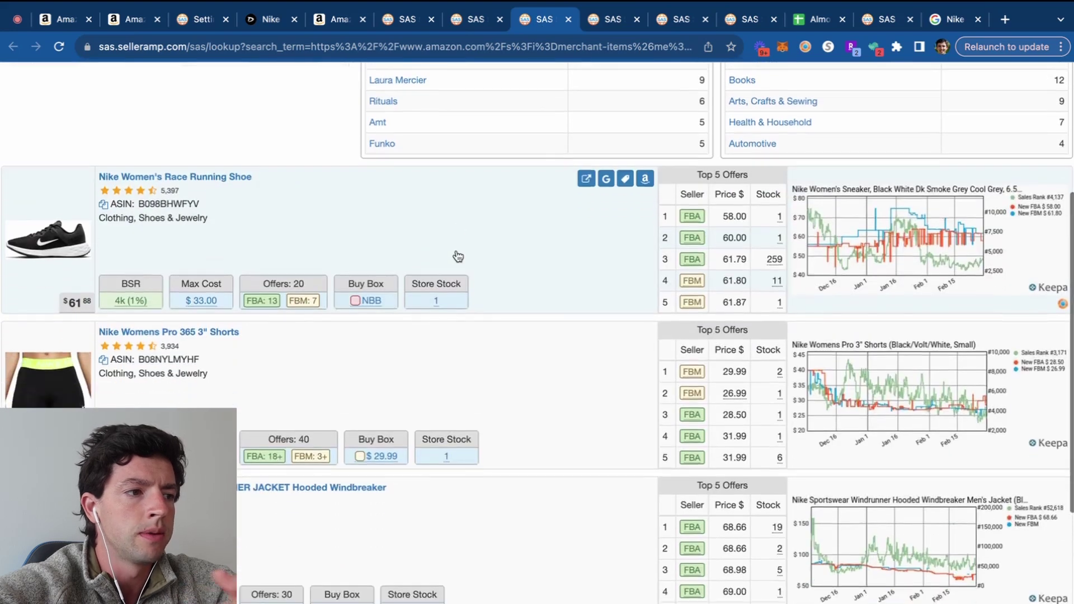
{"action": "scroll", "coordinate": [458, 256], "scroll_direction": "down", "scroll_amount": 1}
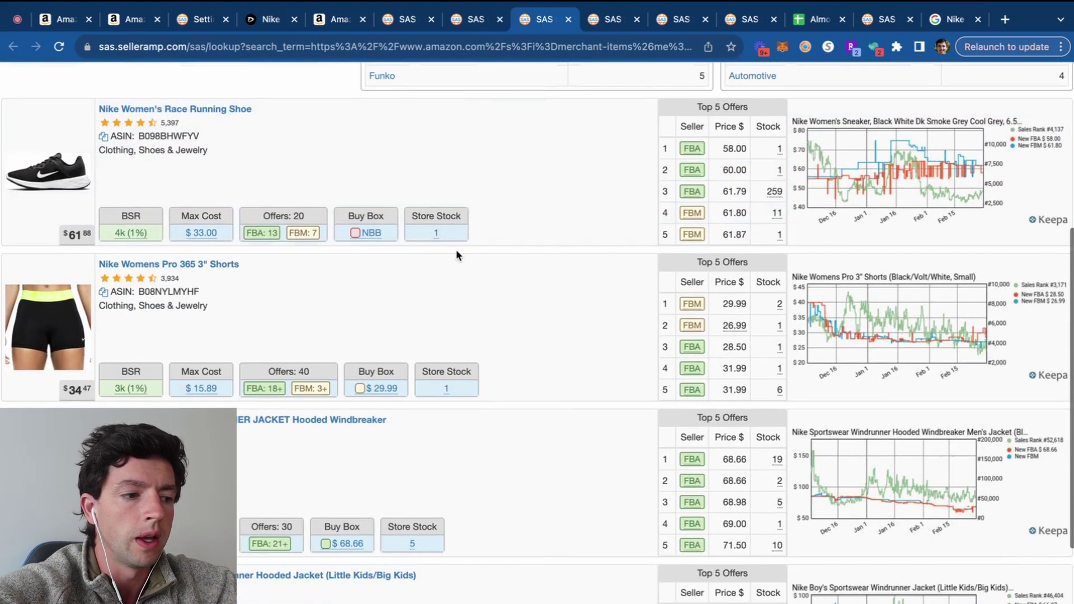
{"action": "mouse_move", "coordinate": [146, 239]}
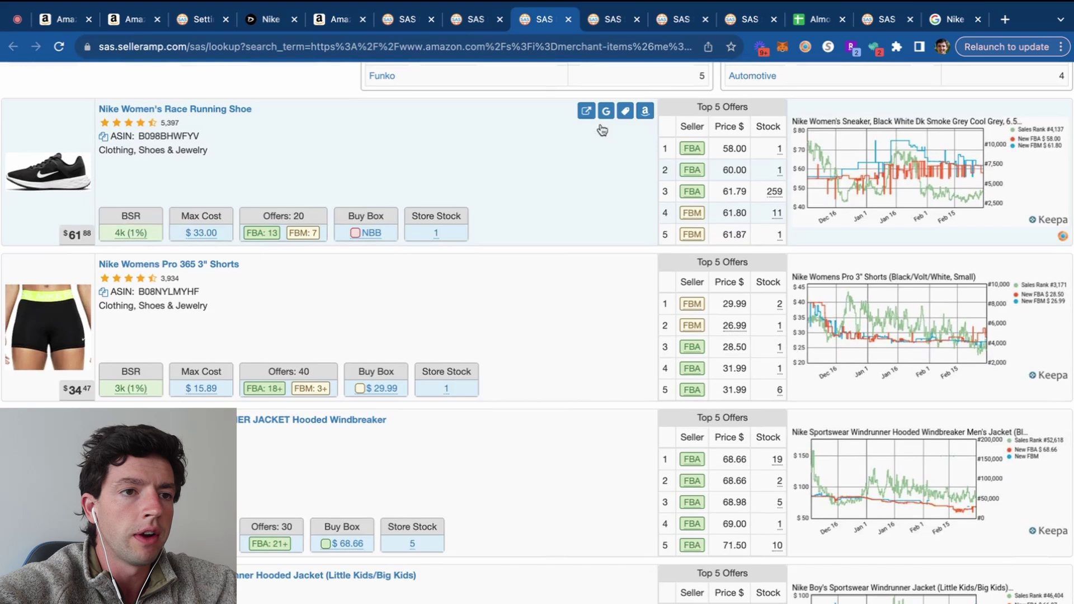
{"action": "left_click", "coordinate": [644, 110]}
{"action": "key", "text": "ctrl+shift+Tab"}
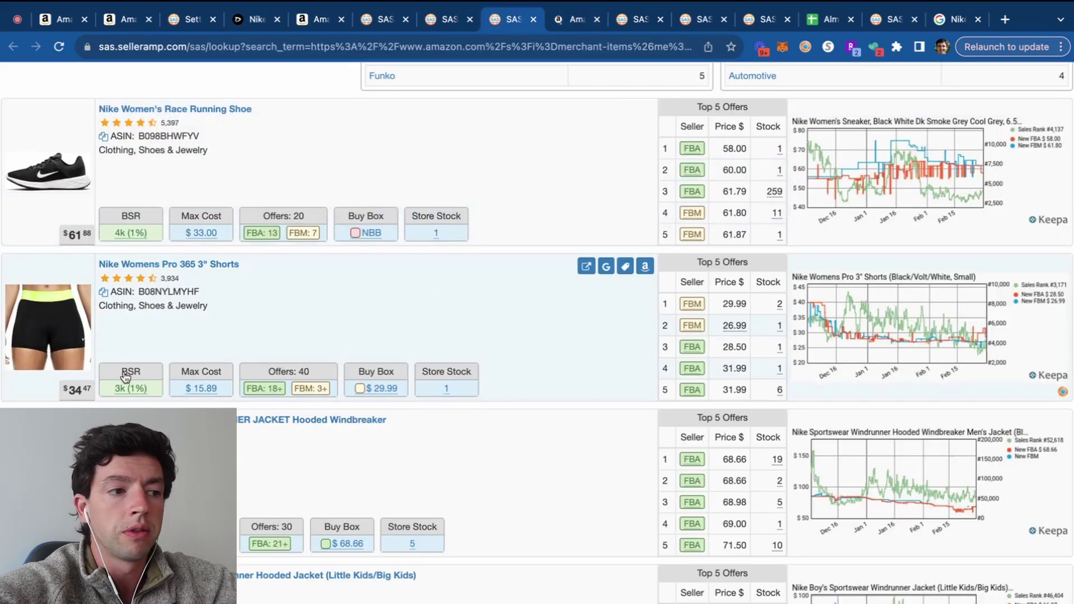
{"action": "left_click", "coordinate": [645, 267]}
{"action": "left_click", "coordinate": [475, 22]}
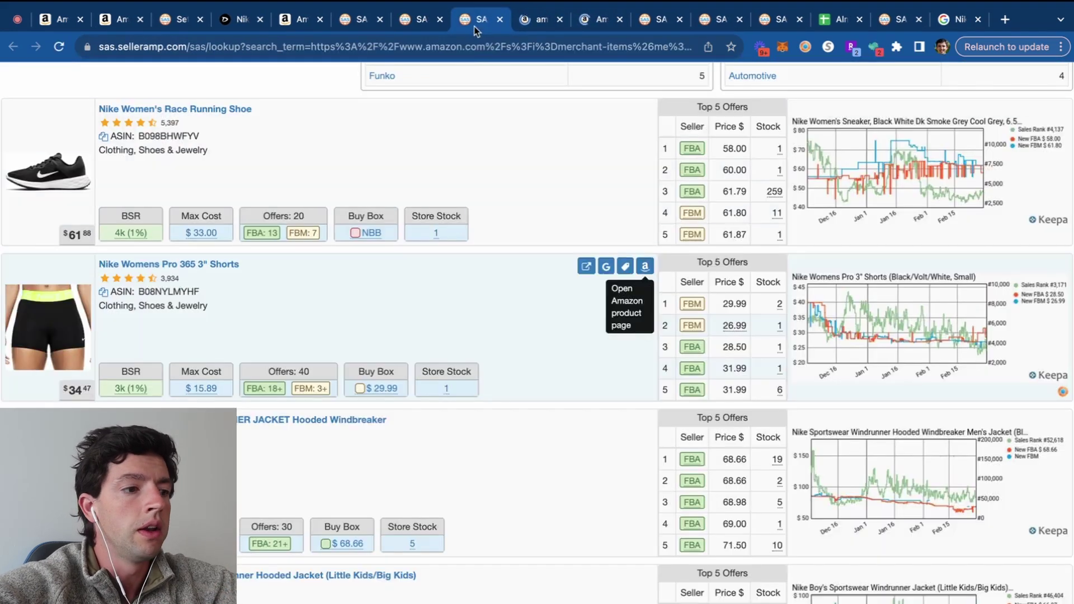
Open Amazon pages for both Windrunner jackets, the Pro Dri-FIT Tights and the Air Max Cirro slides
{"action": "scroll", "coordinate": [456, 223], "scroll_direction": "down", "scroll_amount": 4}
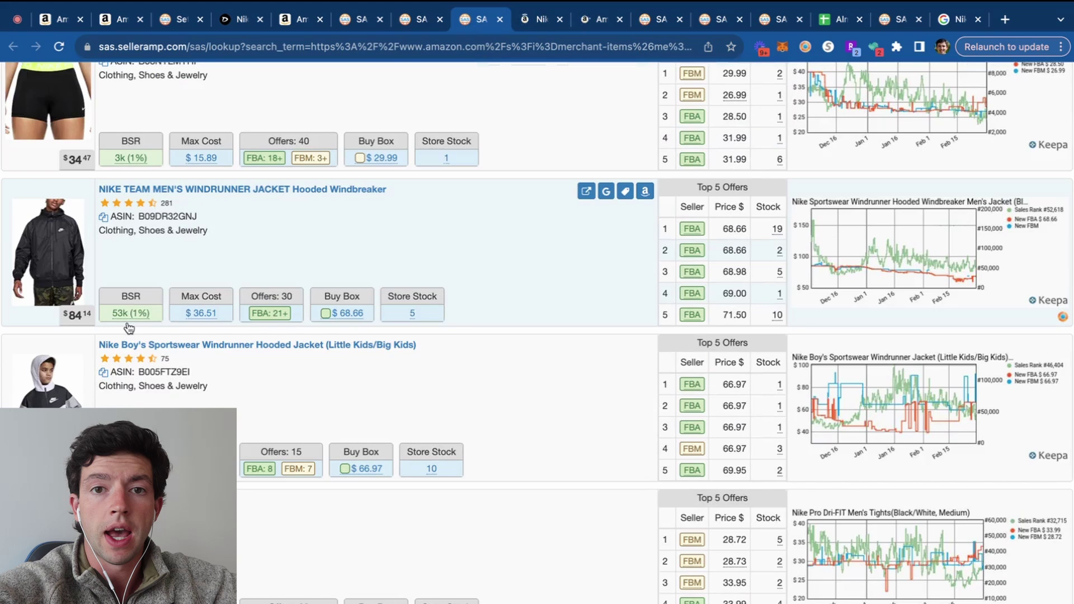
{"action": "left_click", "coordinate": [644, 191]}
{"action": "left_click", "coordinate": [456, 23]}
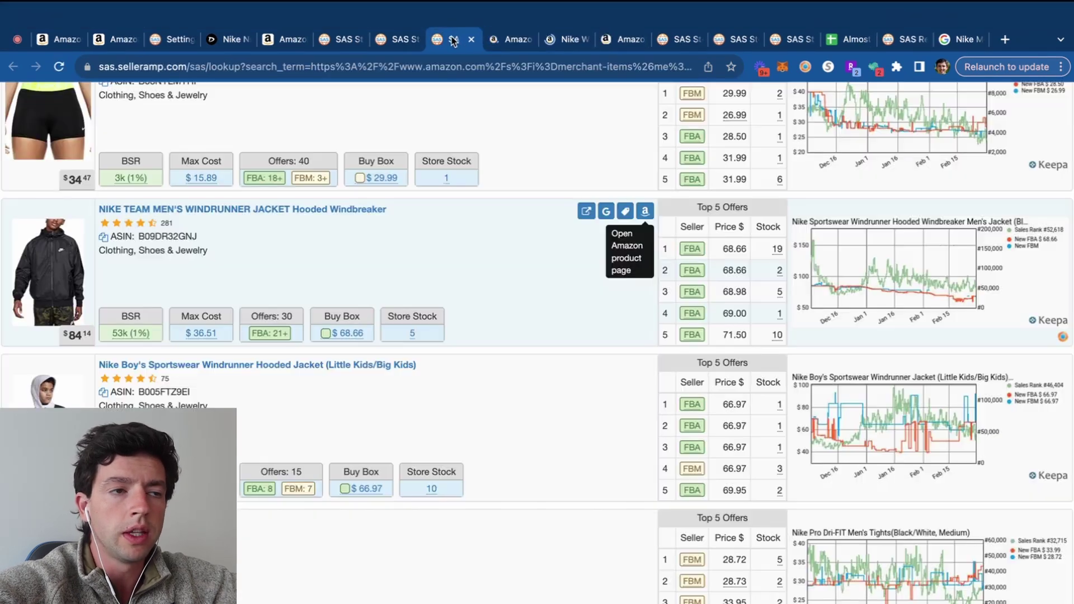
{"action": "scroll", "coordinate": [484, 268], "scroll_direction": "down", "scroll_amount": 1}
{"action": "left_click", "coordinate": [646, 342]}
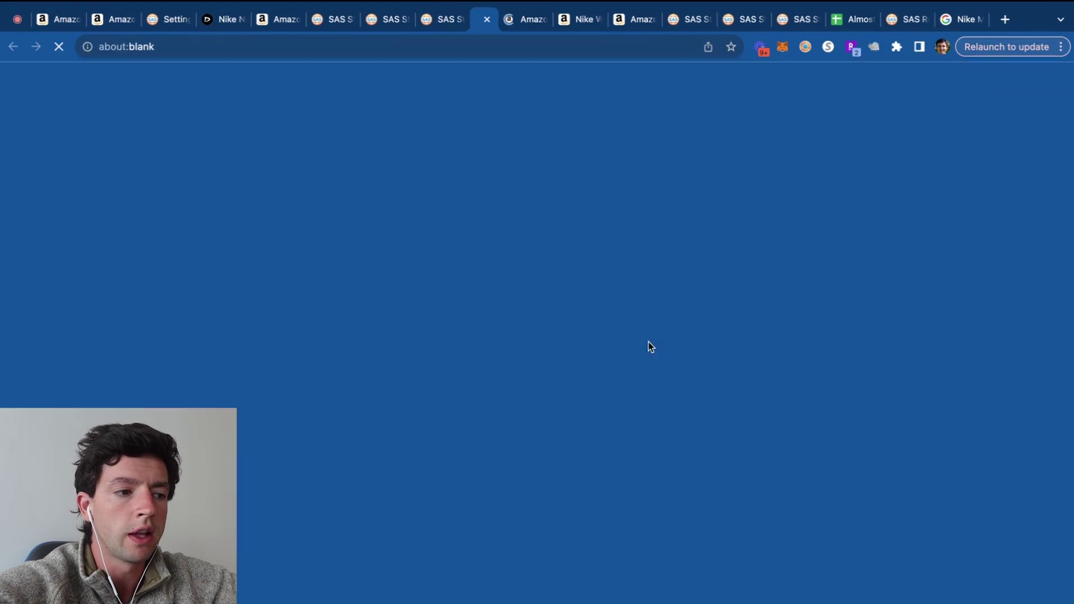
{"action": "left_click", "coordinate": [434, 21]}
{"action": "scroll", "coordinate": [624, 325], "scroll_direction": "down", "scroll_amount": 5}
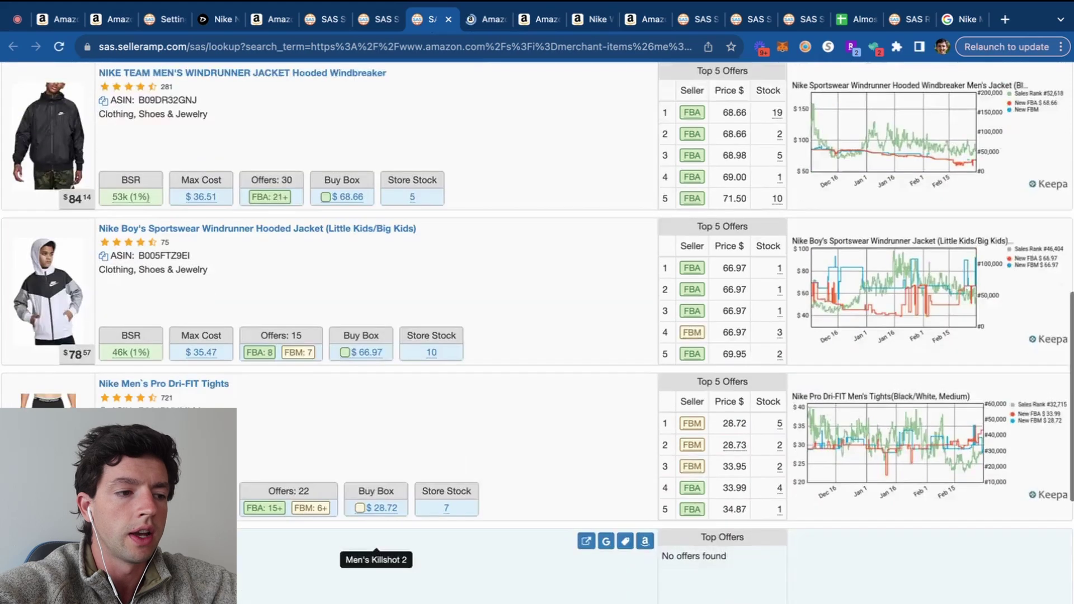
{"action": "left_click", "coordinate": [646, 260]}
{"action": "left_click", "coordinate": [406, 21]}
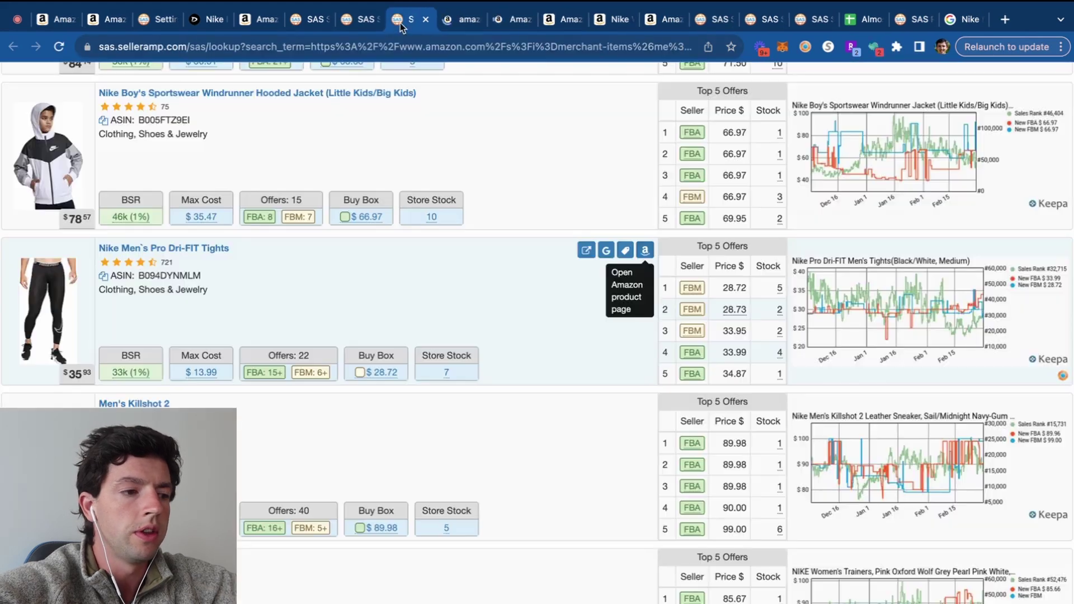
{"action": "scroll", "coordinate": [472, 353], "scroll_direction": "down", "scroll_amount": 5}
{"action": "scroll", "coordinate": [472, 353], "scroll_direction": "down", "scroll_amount": 2}
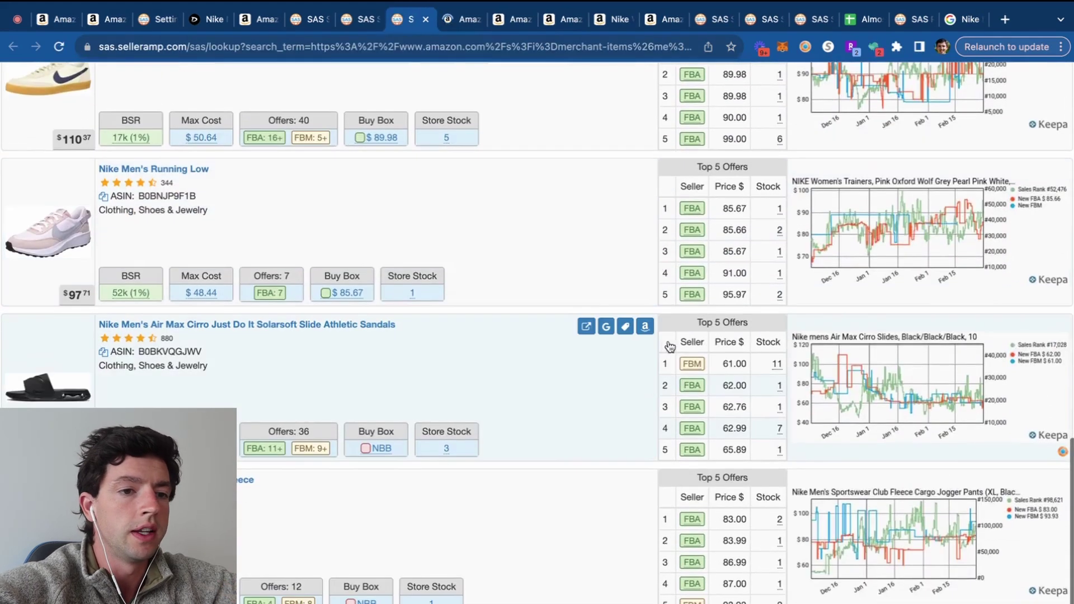
{"action": "left_click", "coordinate": [645, 326]}
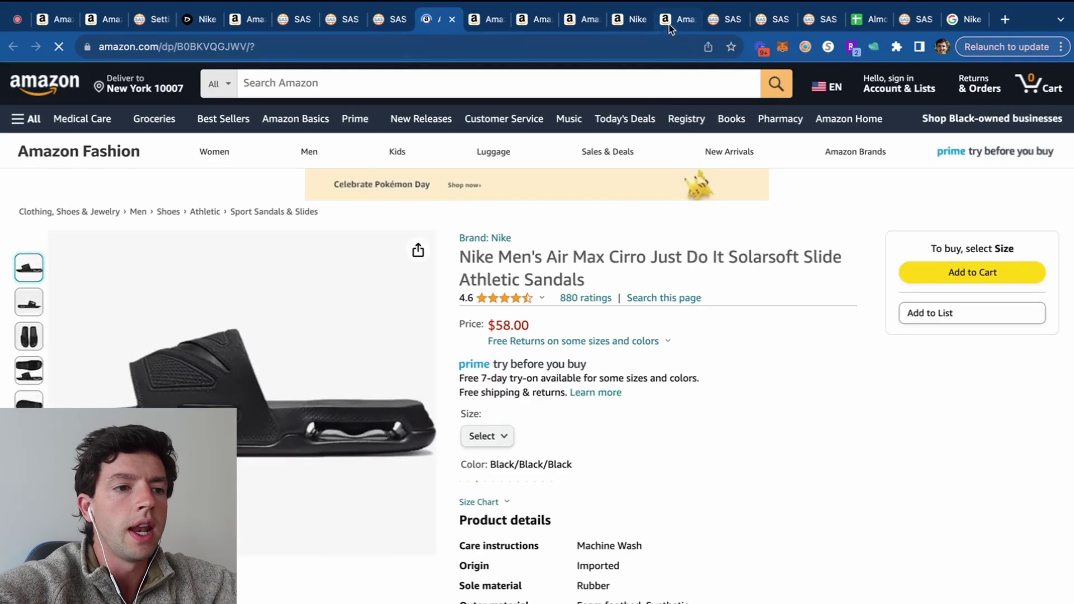
Show the Women's Race Running Shoe's Keepa variations table sorted by current Buy Box price
{"action": "left_click", "coordinate": [669, 23]}
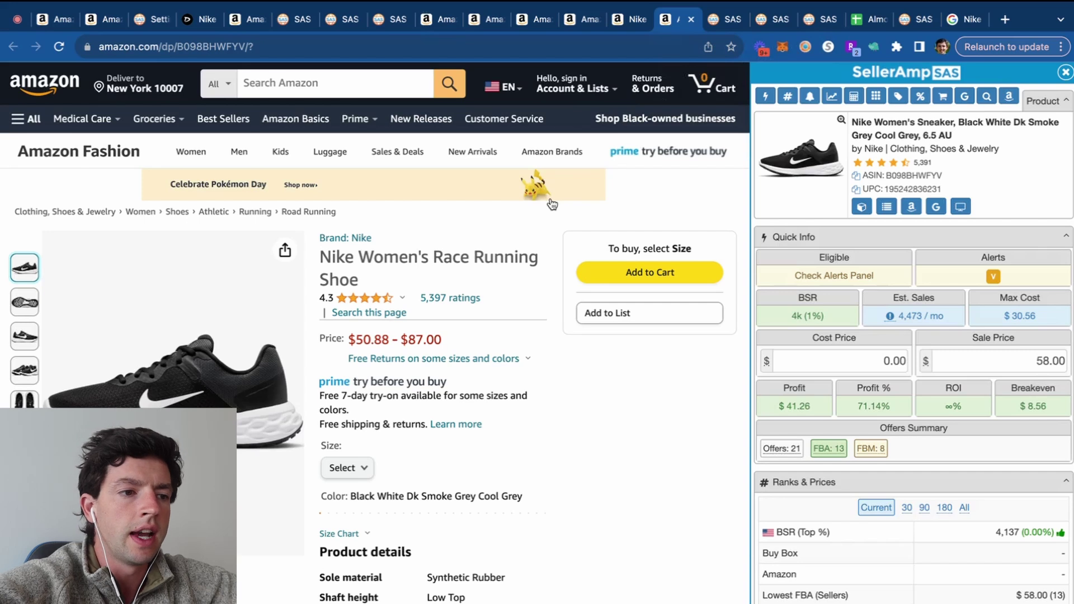
{"action": "scroll", "coordinate": [303, 384], "scroll_direction": "up", "scroll_amount": 5}
{"action": "scroll", "coordinate": [476, 282], "scroll_direction": "down", "scroll_amount": 5}
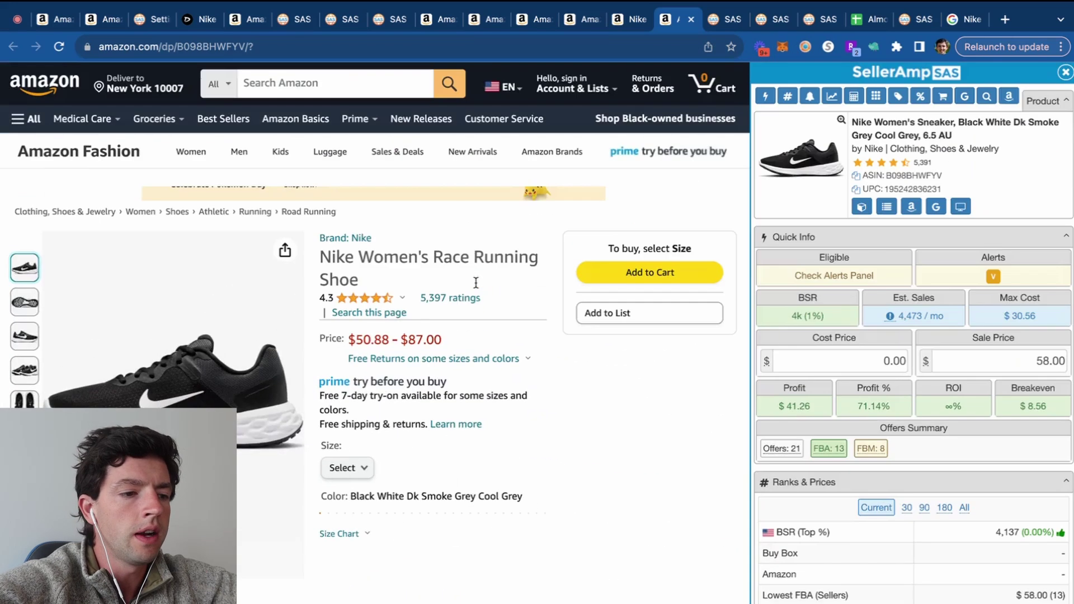
{"action": "scroll", "coordinate": [472, 280], "scroll_direction": "down", "scroll_amount": 12}
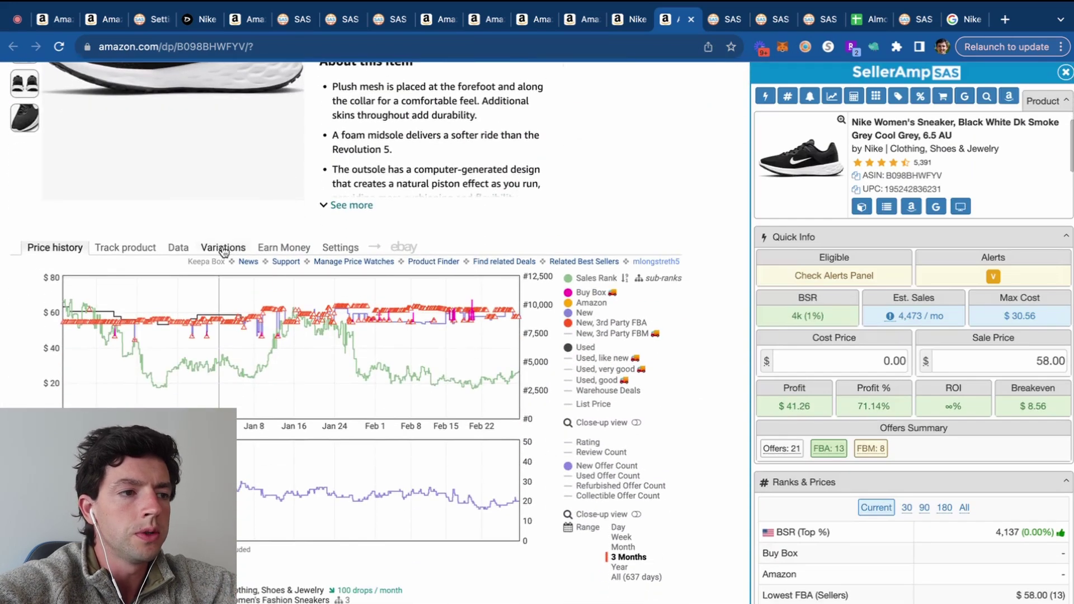
{"action": "left_click", "coordinate": [224, 250]}
{"action": "scroll", "coordinate": [257, 249], "scroll_direction": "down", "scroll_amount": 2}
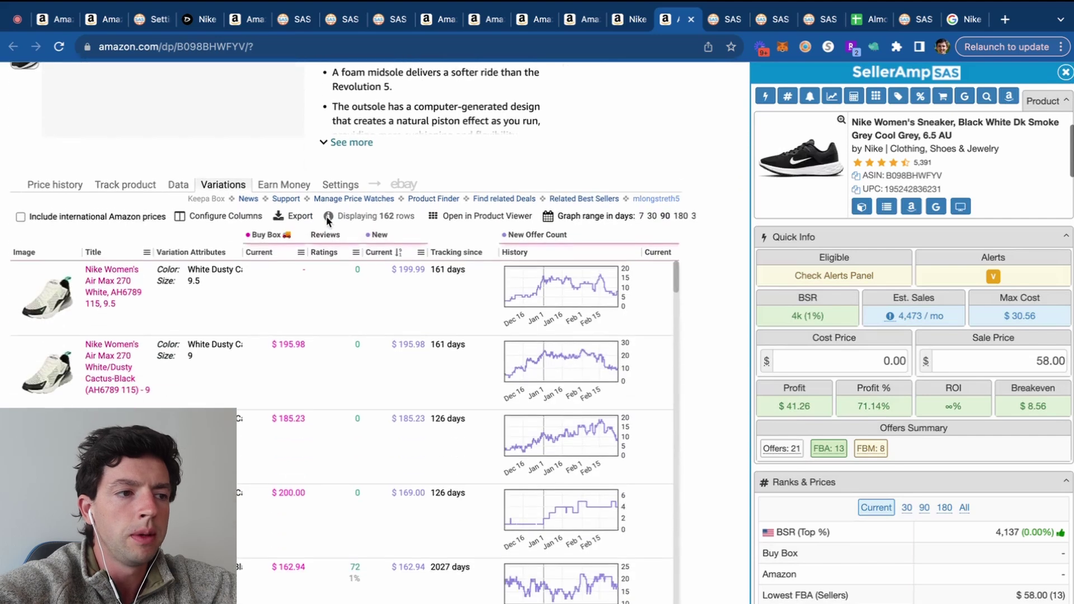
{"action": "left_click", "coordinate": [274, 251]}
{"action": "mouse_move", "coordinate": [274, 252]}
{"action": "left_mouse_down"}
{"action": "mouse_move", "coordinate": [475, 250]}
{"action": "mouse_move", "coordinate": [275, 262]}
{"action": "left_mouse_up"}
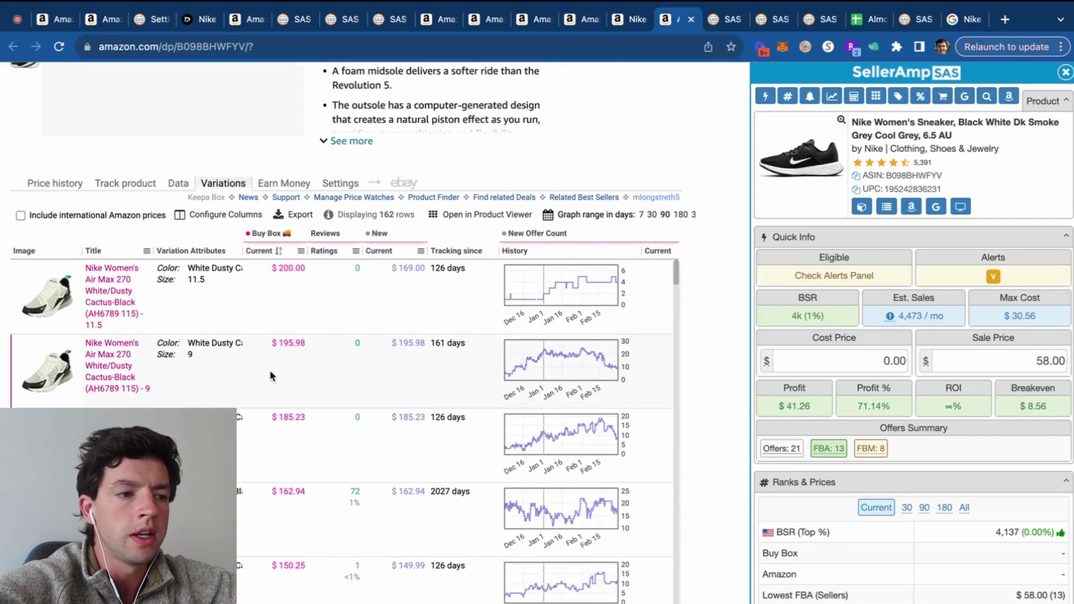
Sort the shoe variations by number of ratings and look over the list
{"action": "scroll", "coordinate": [228, 401], "scroll_direction": "up", "scroll_amount": 3, "text": "ctrl"}
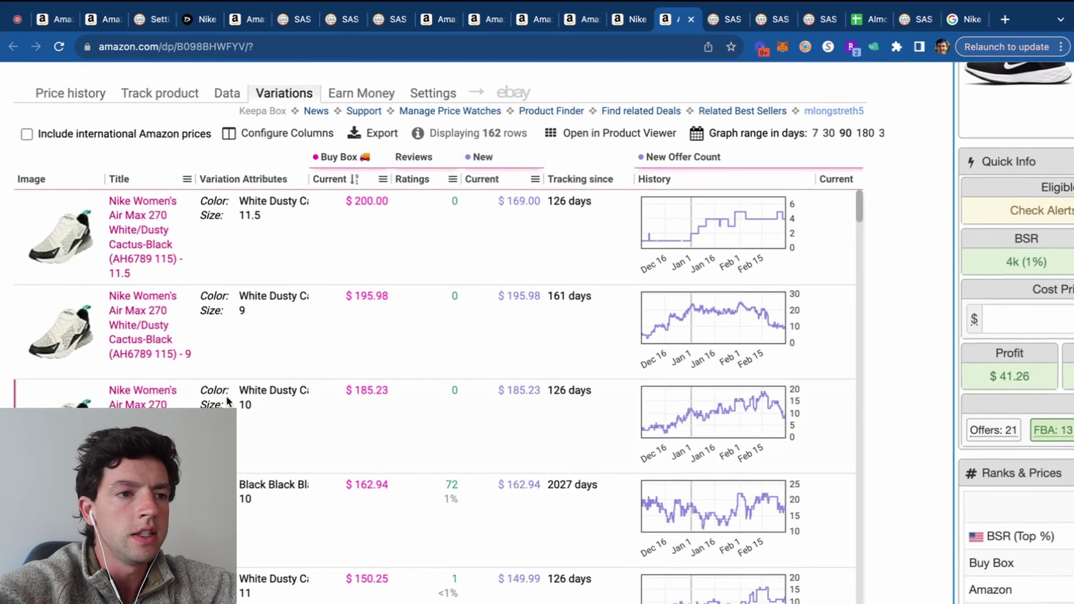
{"action": "left_click", "coordinate": [412, 179]}
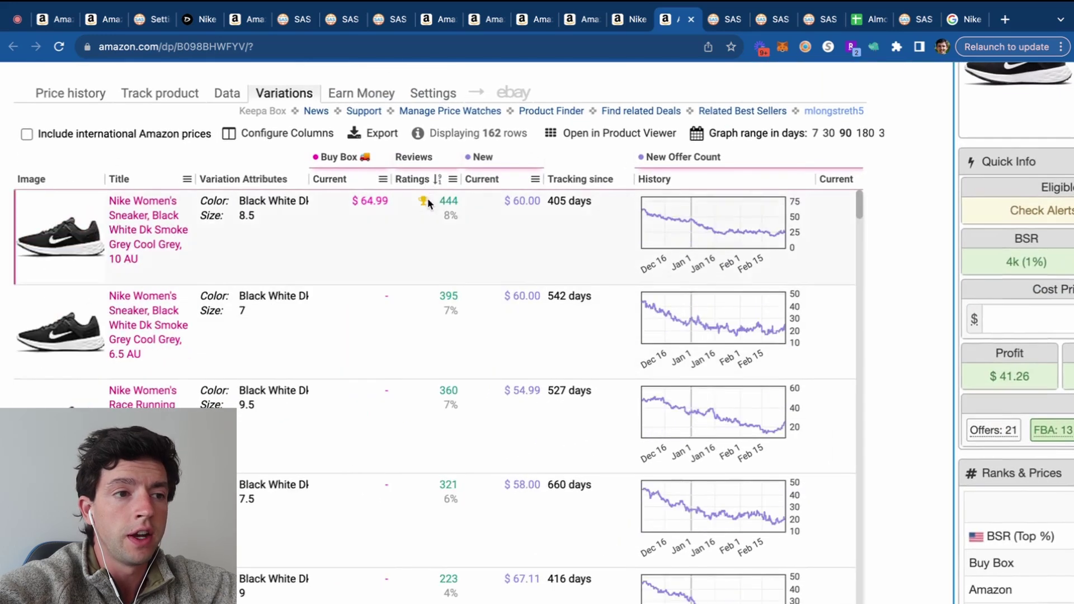
{"action": "scroll", "coordinate": [428, 198], "scroll_direction": "up", "scroll_amount": 5, "text": "ctrl"}
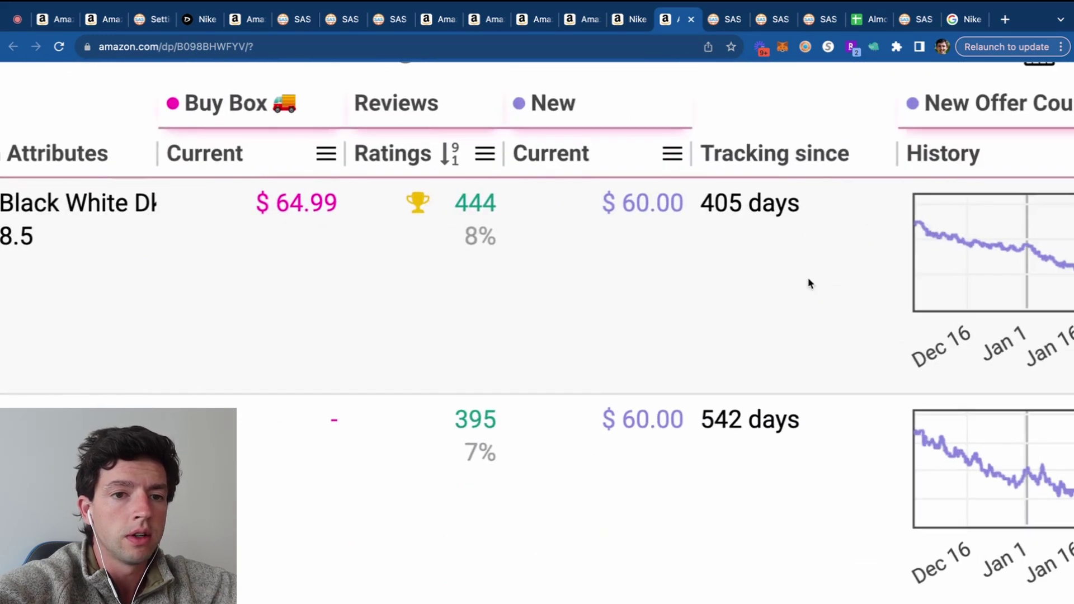
{"action": "scroll", "coordinate": [810, 284], "scroll_direction": "down", "scroll_amount": 5, "text": "ctrl"}
{"action": "scroll", "coordinate": [895, 358], "scroll_direction": "up", "scroll_amount": 5, "text": "ctrl"}
{"action": "mouse_move", "coordinate": [701, 216]}
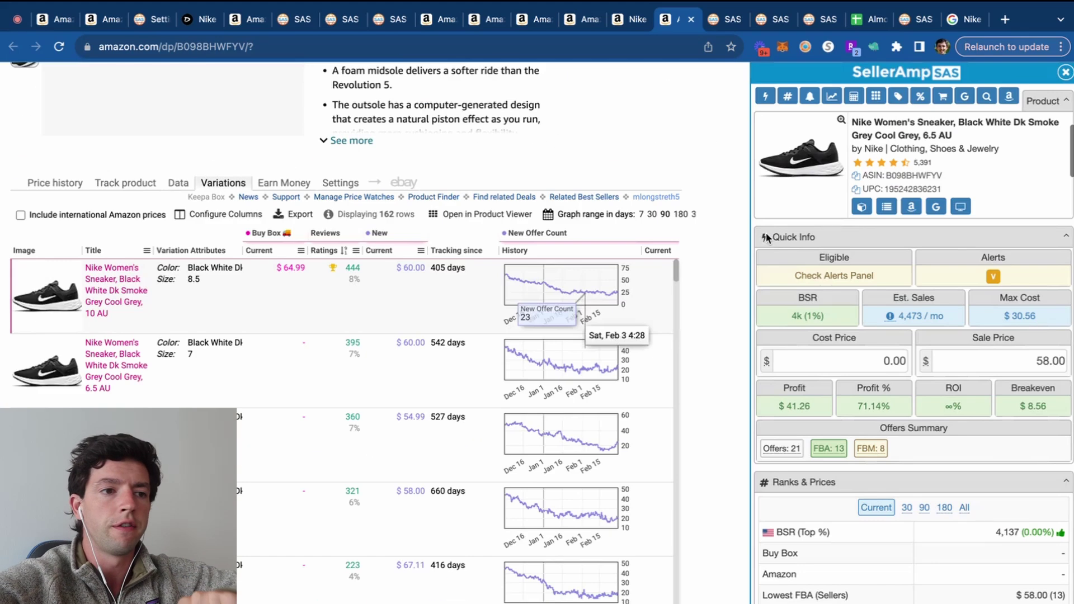
{"action": "scroll", "coordinate": [768, 242], "scroll_direction": "down", "scroll_amount": 5, "text": "ctrl"}
{"action": "left_click_drag", "start_coordinate": [347, 250], "coordinate": [330, 325]}
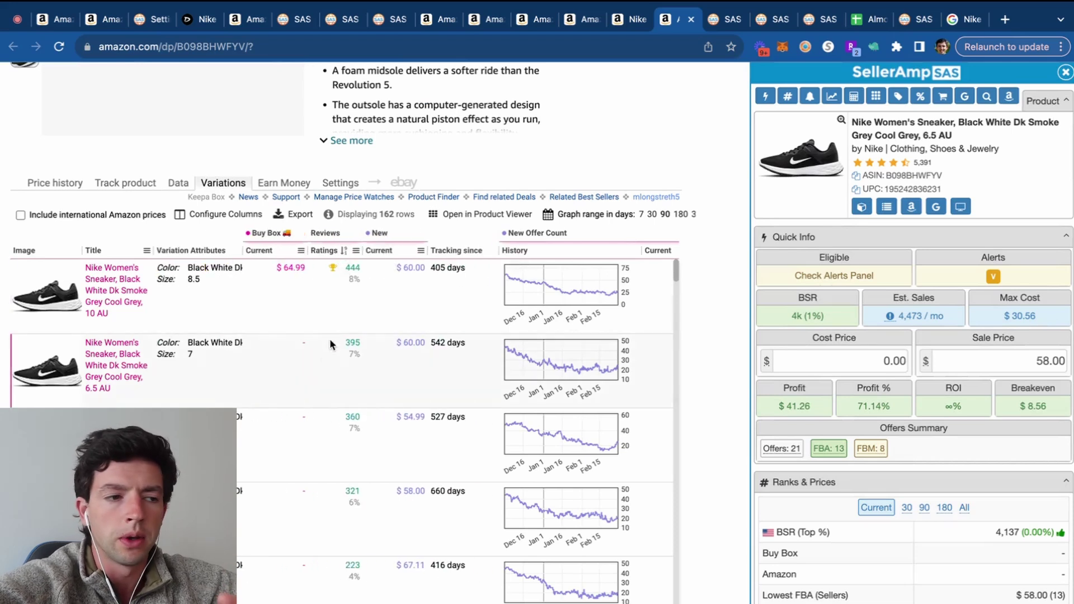
Re-sort by current Buy Box price and scroll to the $94.70 White MTLC Silver size 6 row
{"action": "left_click", "coordinate": [267, 250]}
{"action": "scroll", "coordinate": [236, 428], "scroll_direction": "down", "scroll_amount": 15}
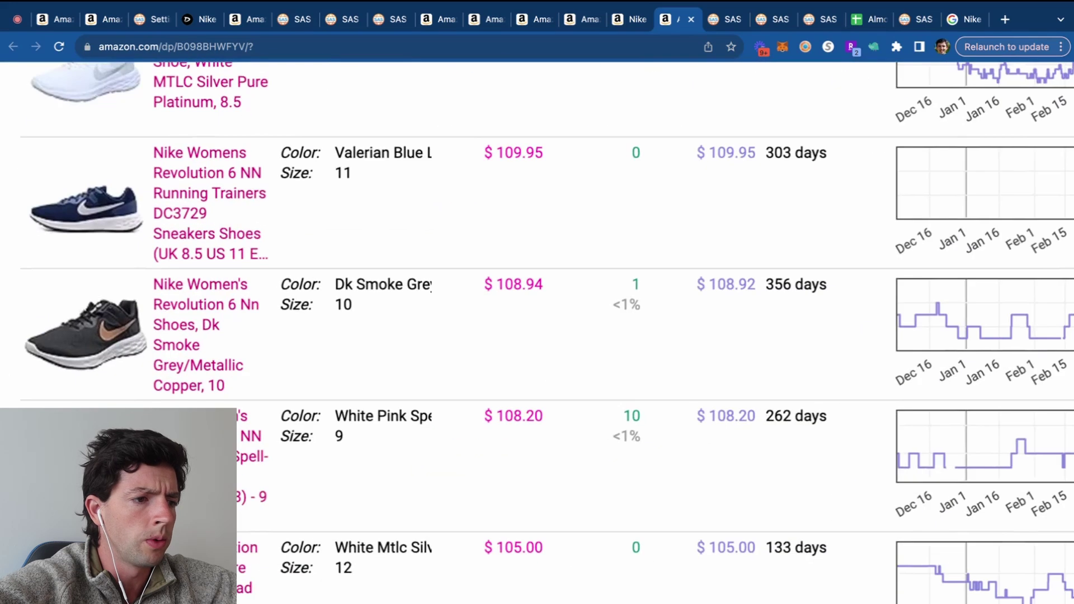
{"action": "scroll", "coordinate": [312, 436], "scroll_direction": "down", "scroll_amount": 10}
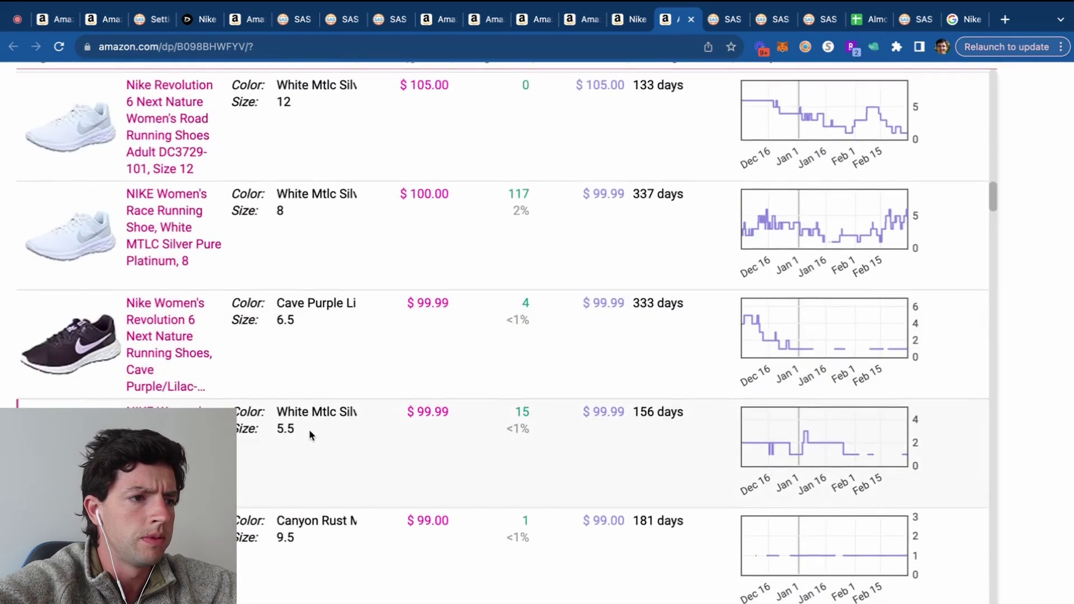
{"action": "scroll", "coordinate": [310, 434], "scroll_direction": "down", "scroll_amount": 13}
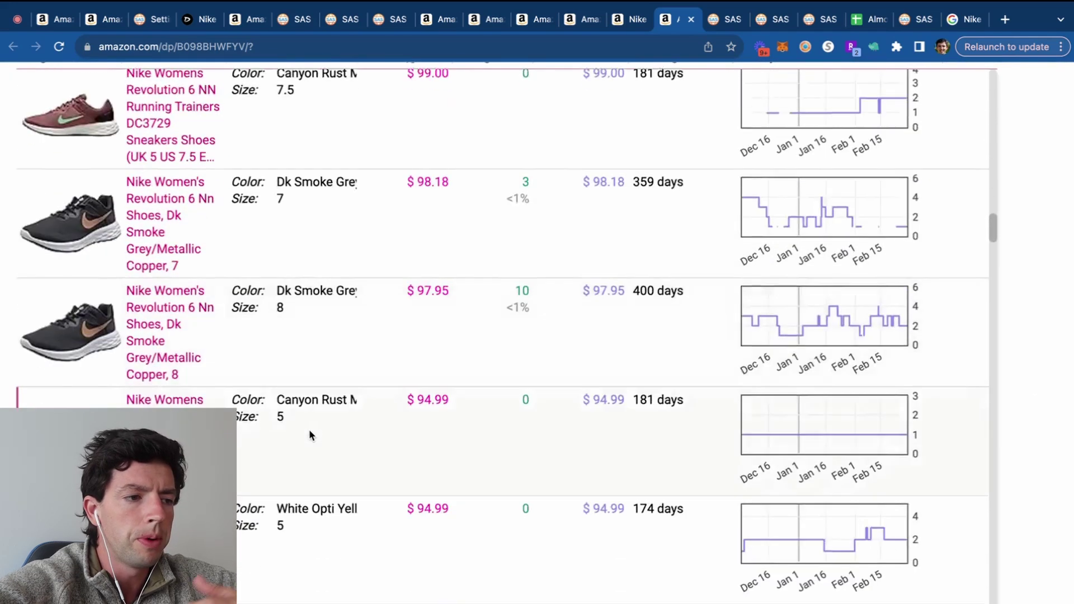
{"action": "scroll", "coordinate": [322, 414], "scroll_direction": "down", "scroll_amount": 8}
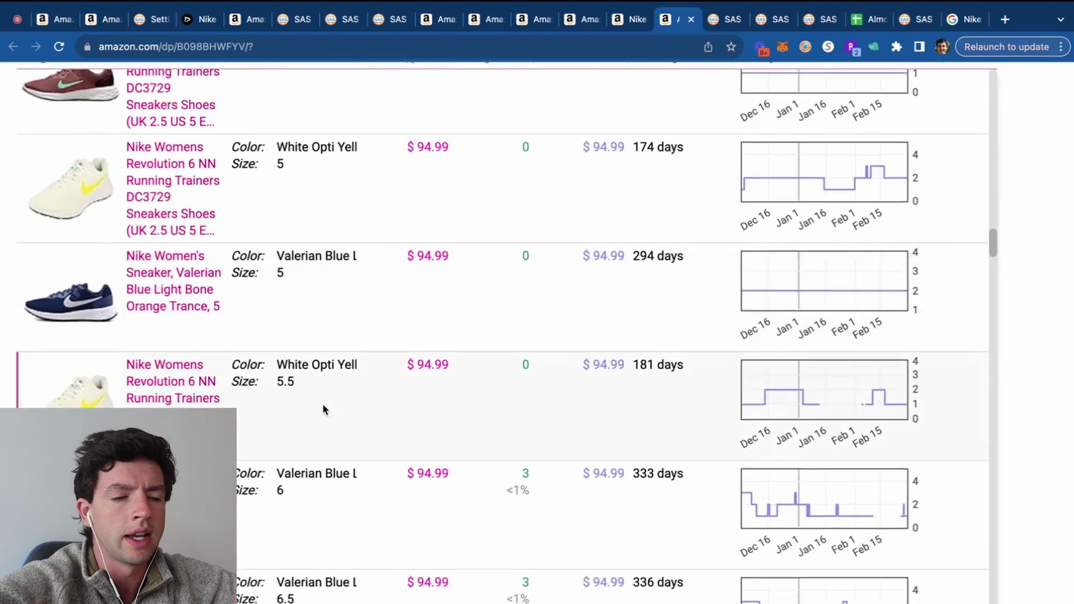
{"action": "scroll", "coordinate": [360, 338], "scroll_direction": "down", "scroll_amount": 3}
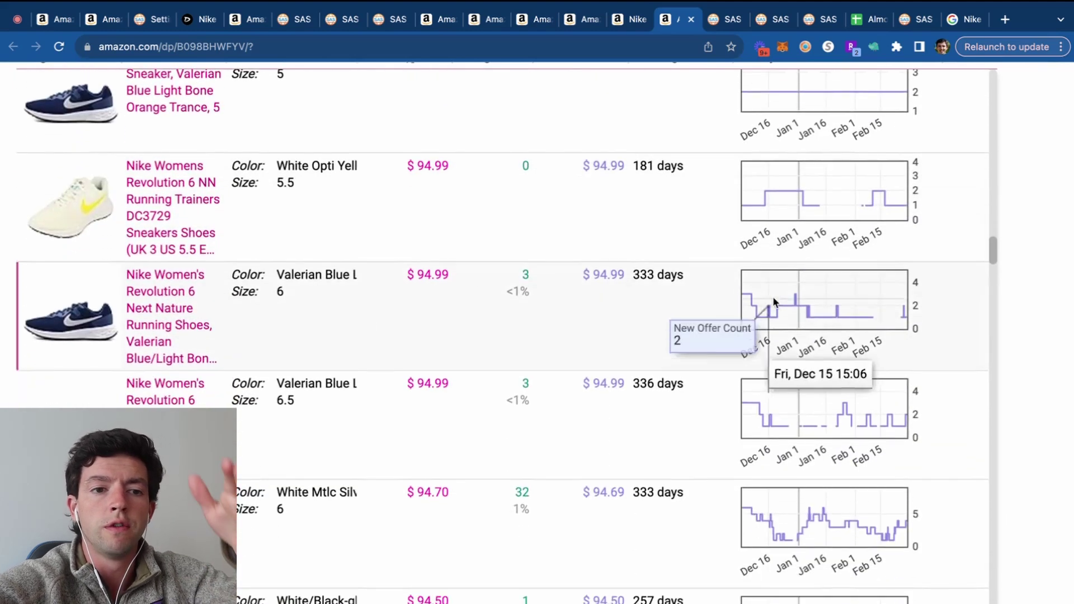
{"action": "scroll", "coordinate": [342, 381], "scroll_direction": "down", "scroll_amount": 10}
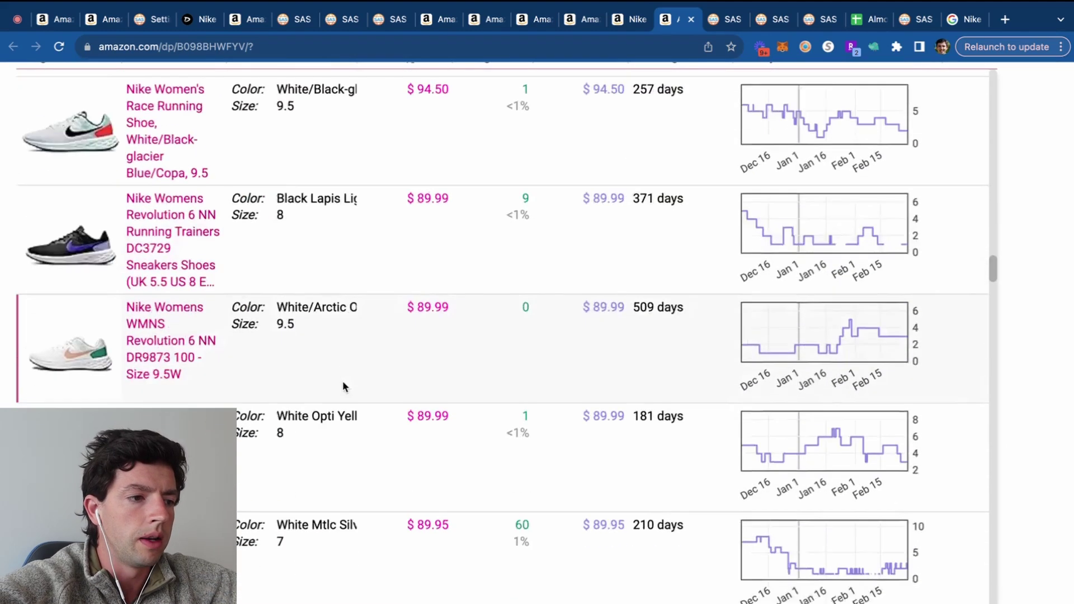
{"action": "scroll", "coordinate": [343, 385], "scroll_direction": "up", "scroll_amount": 4}
Open the White MTLC Silver size 6 variation and set its sale price to 98.00
{"action": "left_click", "coordinate": [168, 182]}
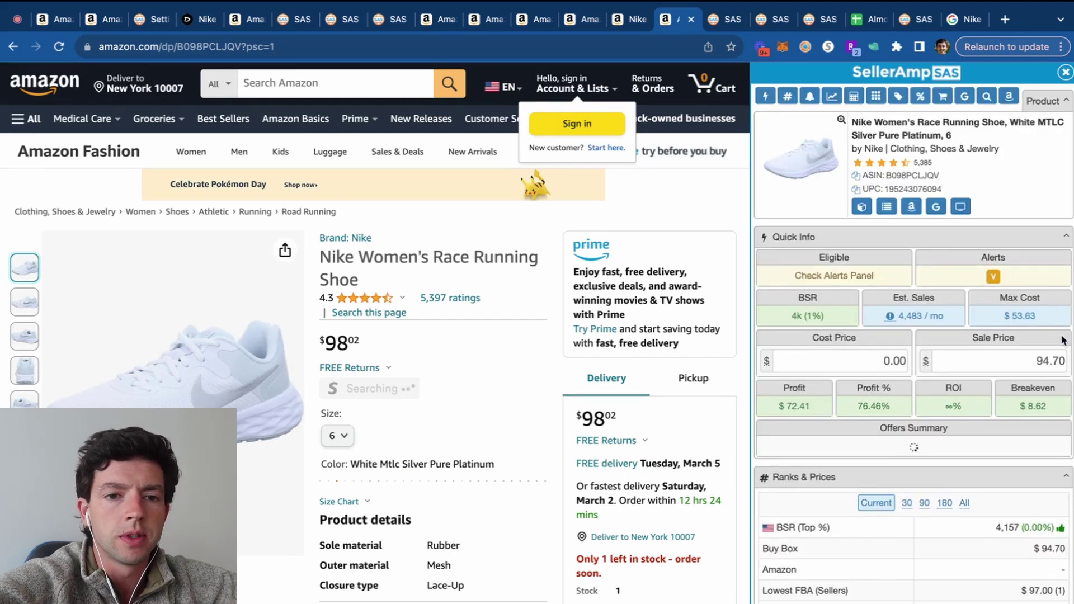
{"action": "scroll", "coordinate": [1063, 340], "scroll_direction": "up", "scroll_amount": 5}
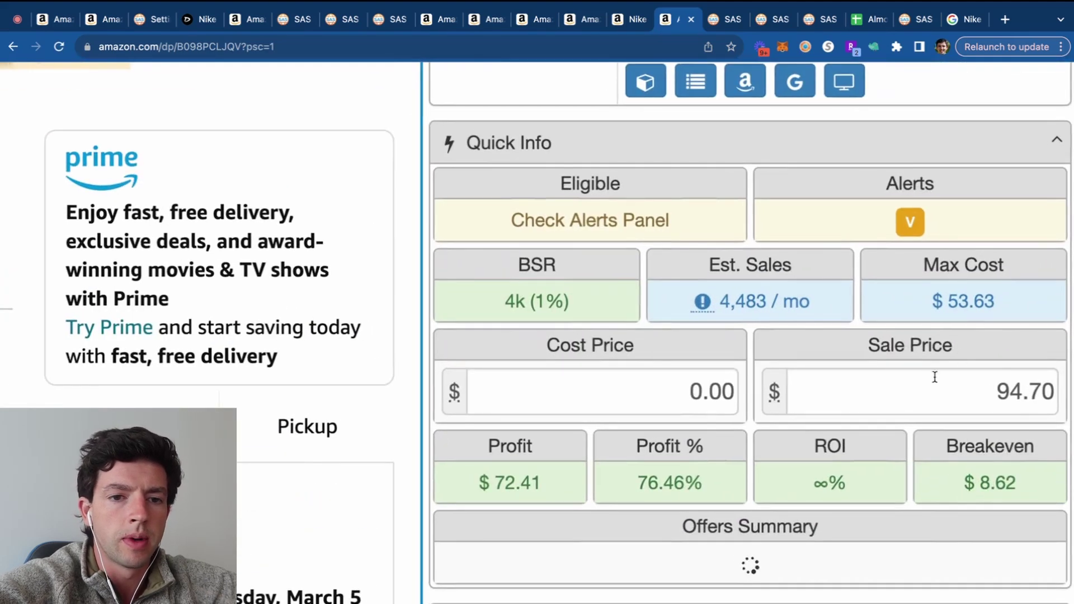
{"action": "left_click", "coordinate": [935, 386]}
{"action": "type", "text": "98"}
{"action": "key", "text": "Return"}
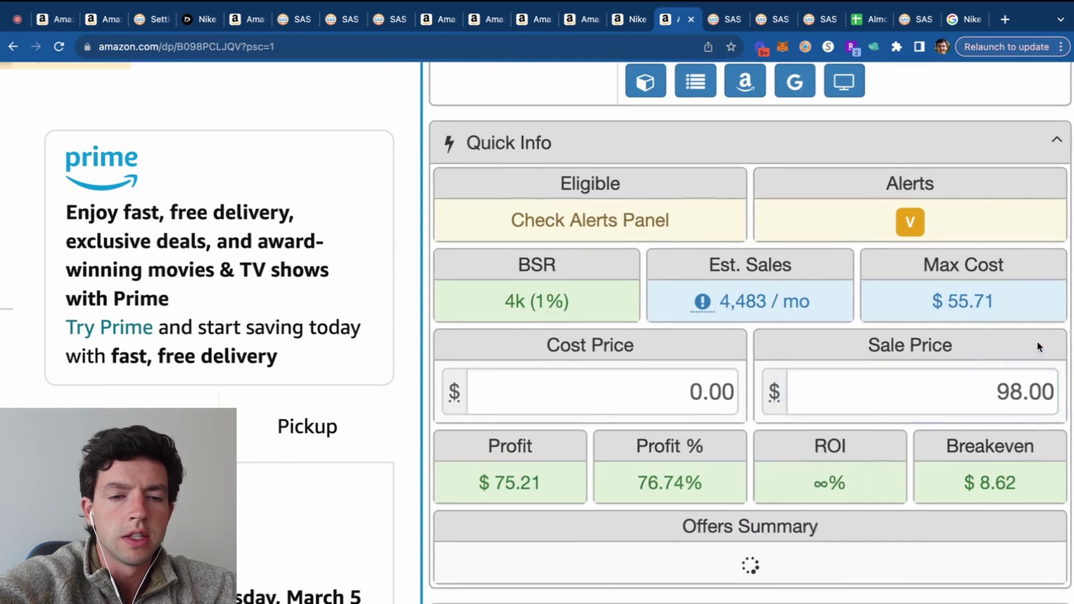
{"action": "scroll", "coordinate": [1036, 341], "scroll_direction": "down", "scroll_amount": 5}
Find the shoe on Google and check the Scheels listing's retail price
{"action": "left_click", "coordinate": [917, 174]}
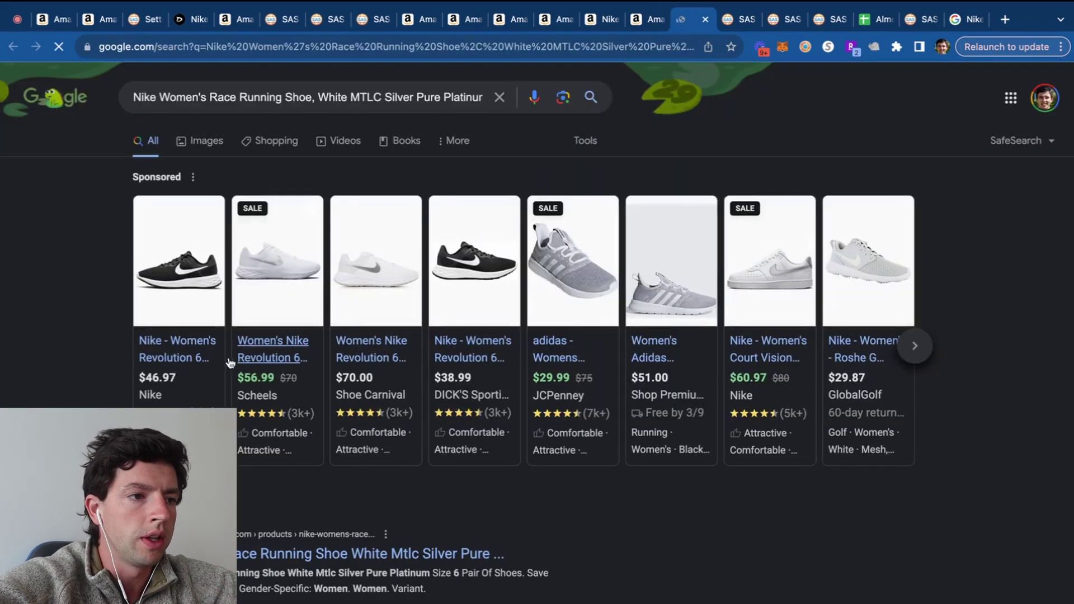
{"action": "mouse_move", "coordinate": [233, 401]}
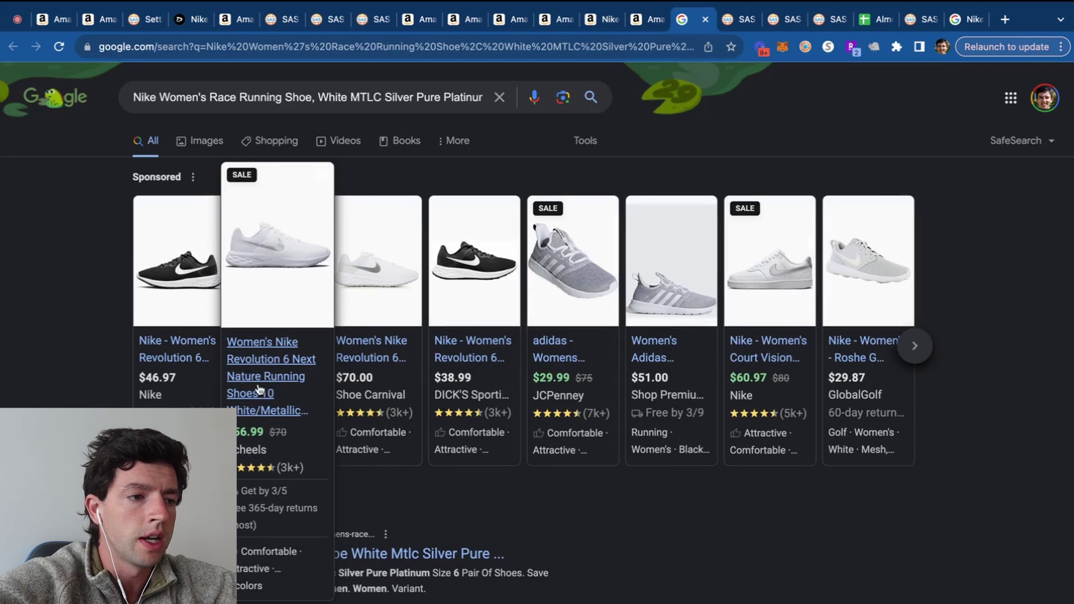
{"action": "left_click", "coordinate": [260, 390]}
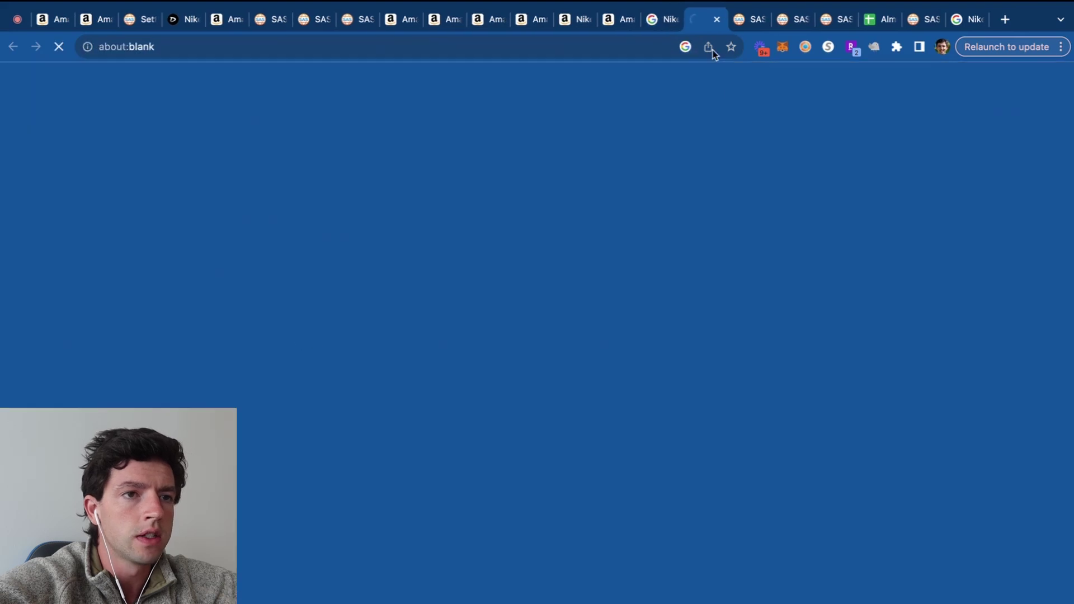
{"action": "left_click", "coordinate": [619, 22]}
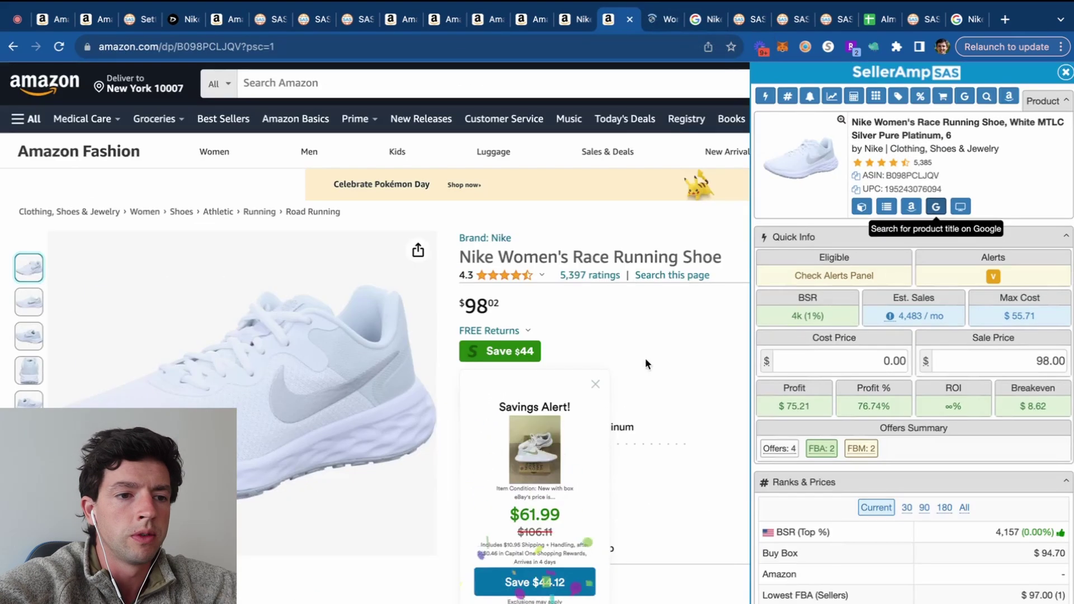
{"action": "left_click", "coordinate": [595, 384]}
{"action": "left_click", "coordinate": [655, 22]}
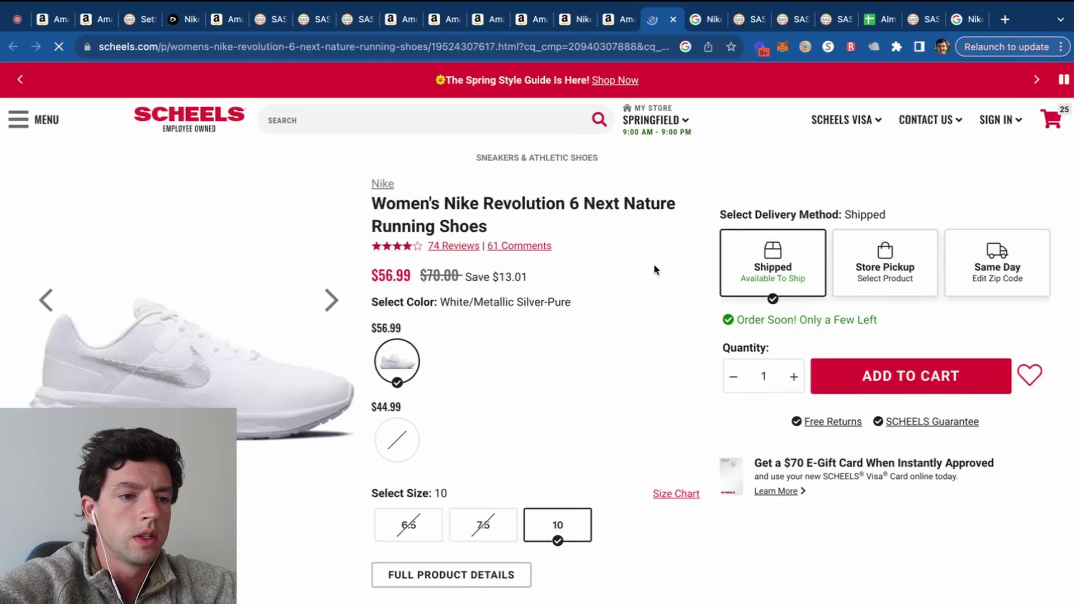
{"action": "left_click", "coordinate": [633, 22]}
Enter the 56.99 Scheels price as the shoe's cost, giving $15.37 profit
{"action": "left_click", "coordinate": [862, 368]}
{"action": "type", "text": "56.99"}
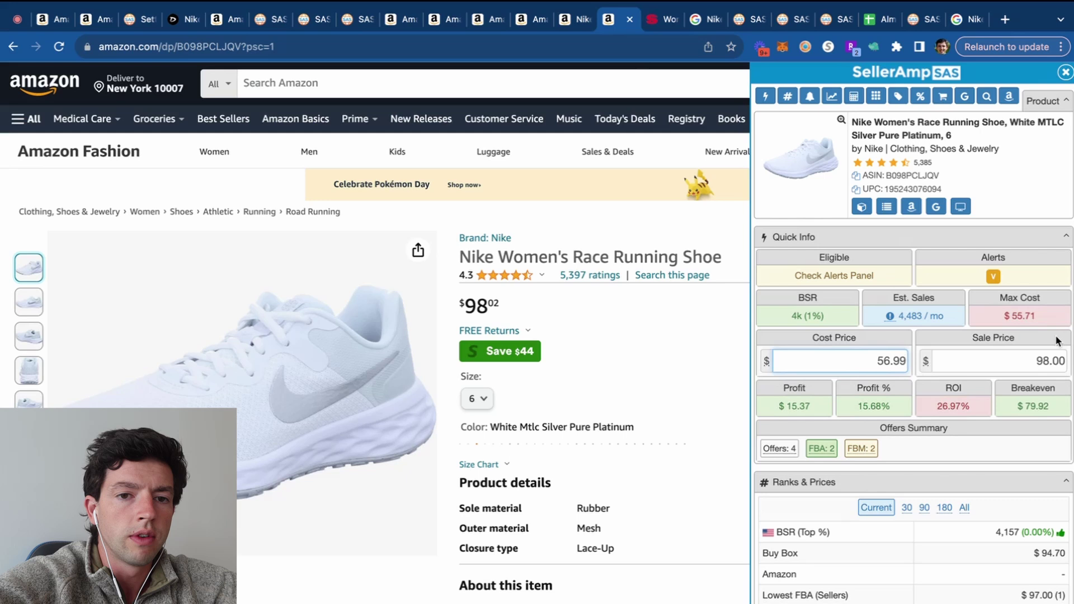
{"action": "scroll", "coordinate": [1058, 342], "scroll_direction": "up", "scroll_amount": 5}
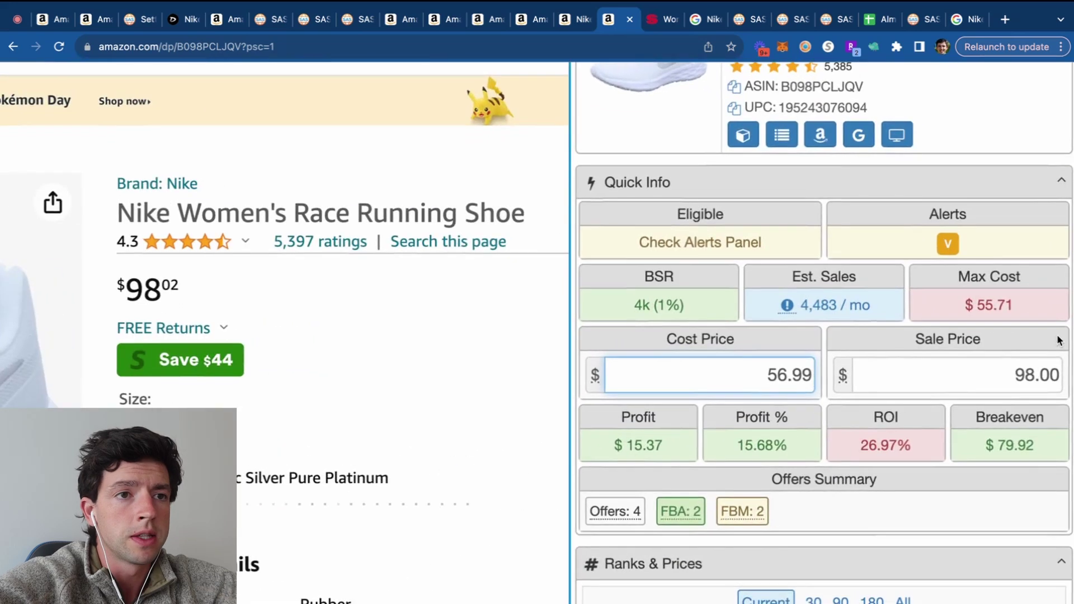
{"action": "left_click", "coordinate": [707, 23]}
Search Scheels on cardbear.com, finding its gift cards at 4.5% off via Raise
{"action": "left_click", "coordinate": [605, 56]}
{"action": "type", "text": "CARDBear.com"}
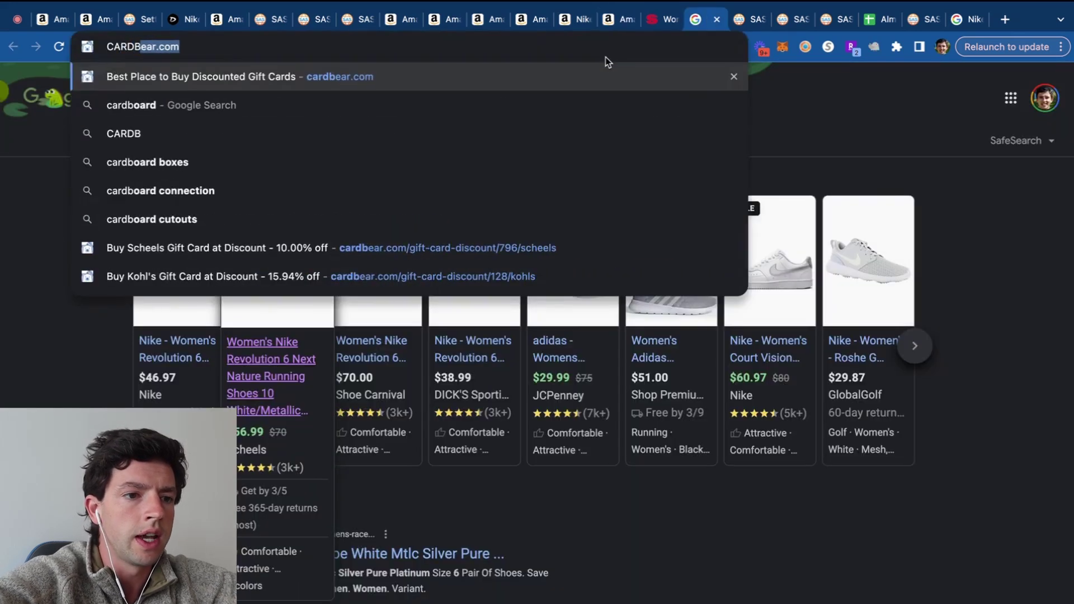
{"action": "key", "text": "Return"}
{"action": "left_click", "coordinate": [693, 79]}
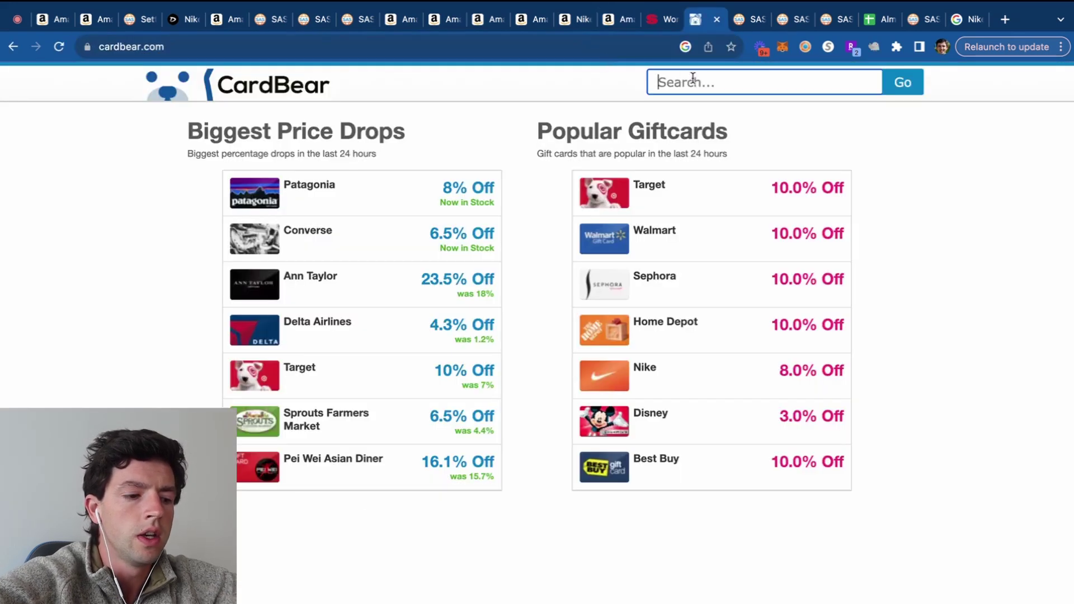
{"action": "type", "text": "sche"}
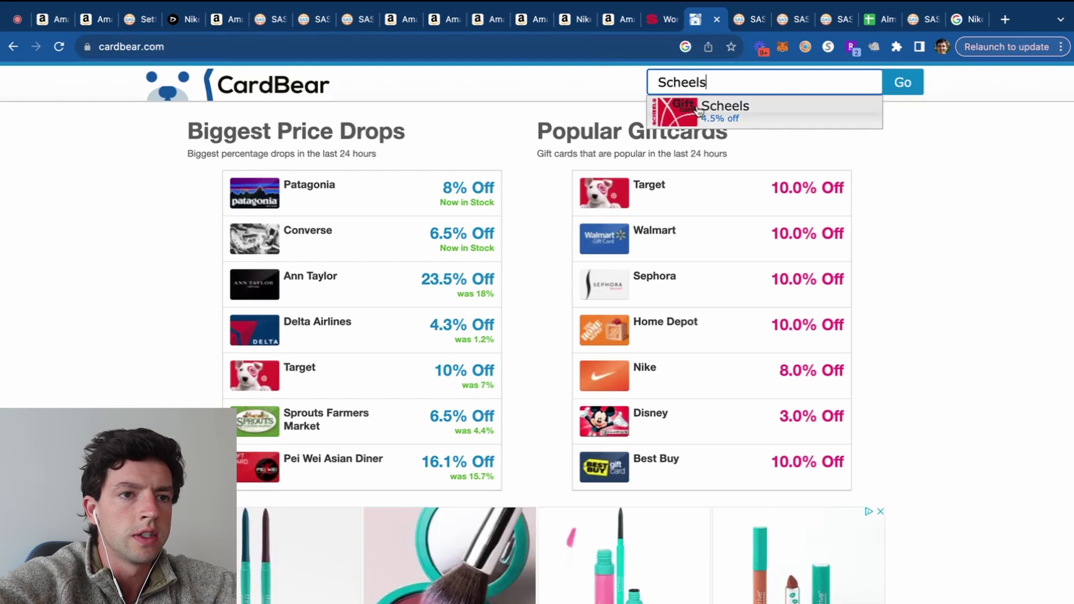
{"action": "left_click", "coordinate": [698, 109]}
{"action": "left_click", "coordinate": [459, 511]}
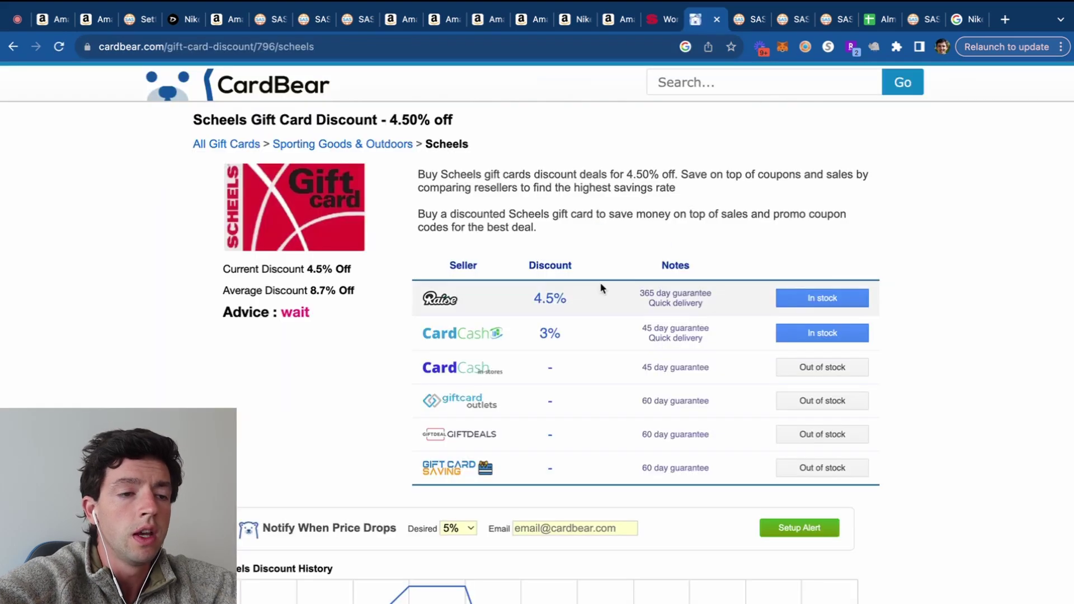
{"action": "scroll", "coordinate": [515, 307], "scroll_direction": "up", "scroll_amount": 5}
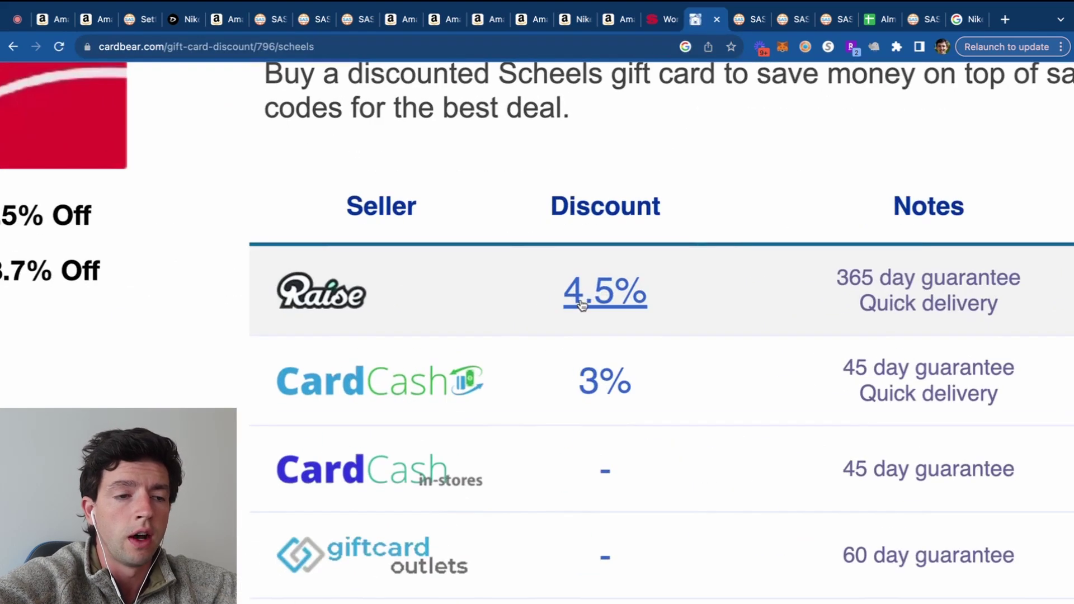
{"action": "scroll", "coordinate": [581, 305], "scroll_direction": "down", "scroll_amount": 5}
Reduce the shoe's cost by the 5% gift-card saving to $54.14
{"action": "left_click", "coordinate": [615, 19]}
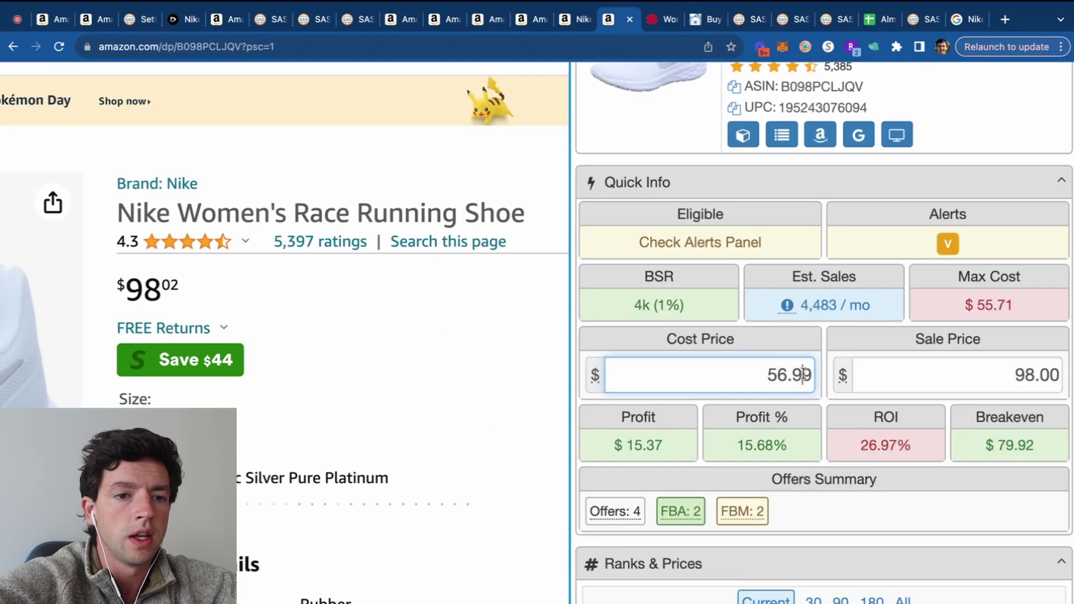
{"action": "type", "text": "*.95"}
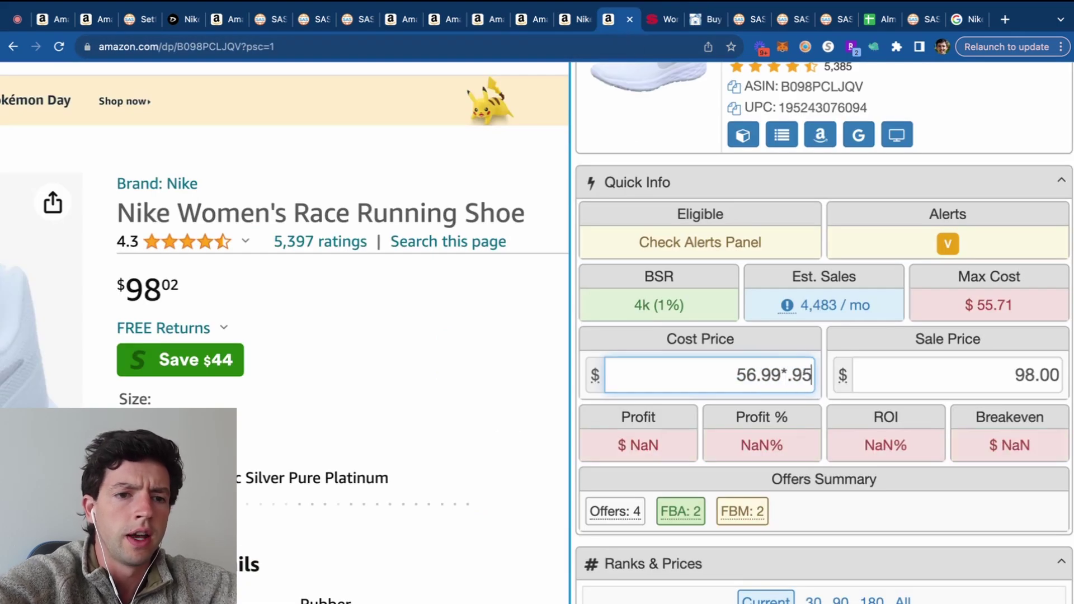
{"action": "key", "text": "Return"}
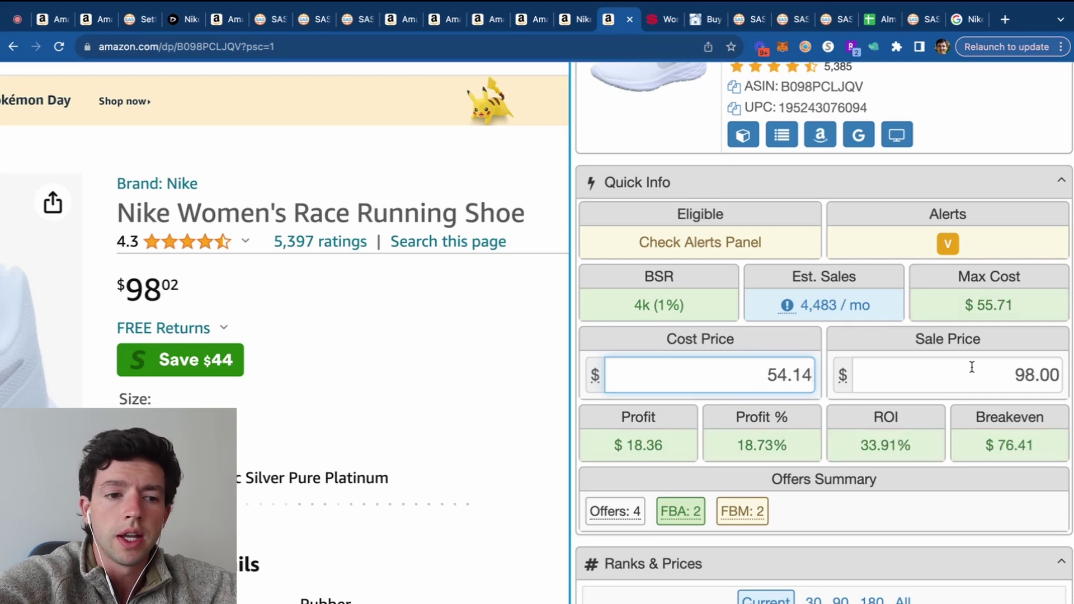
{"action": "key", "text": "super+0"}
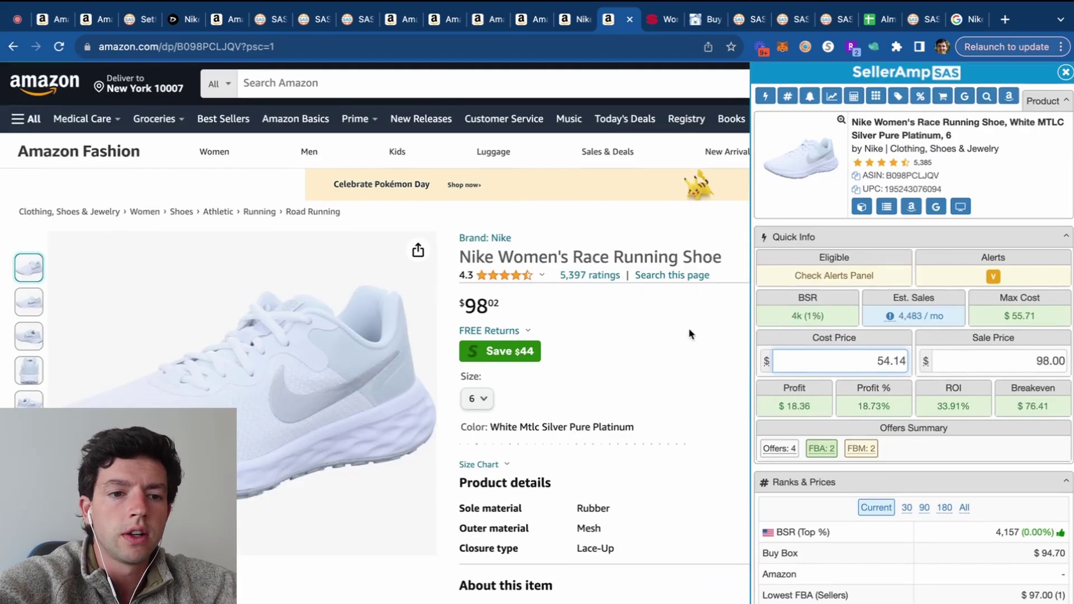
{"action": "scroll", "coordinate": [689, 335], "scroll_direction": "down", "scroll_amount": 15}
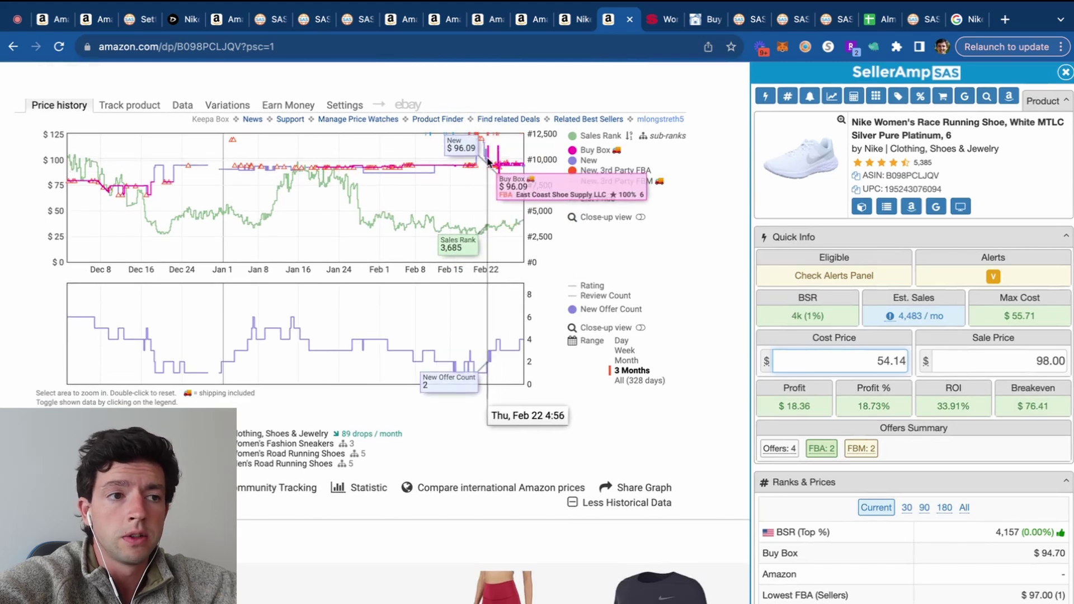
Set the sale price to 105.00 for $24.31 profit and save the lead to the Out Of Stock sheet
{"action": "left_click", "coordinate": [1015, 352]}
{"action": "type", "text": "200"}
{"action": "key", "text": "BackSpace"}
{"action": "key", "text": "BackSpace"}
{"action": "key", "text": "BackSpace"}
{"action": "type", "text": ".20"}
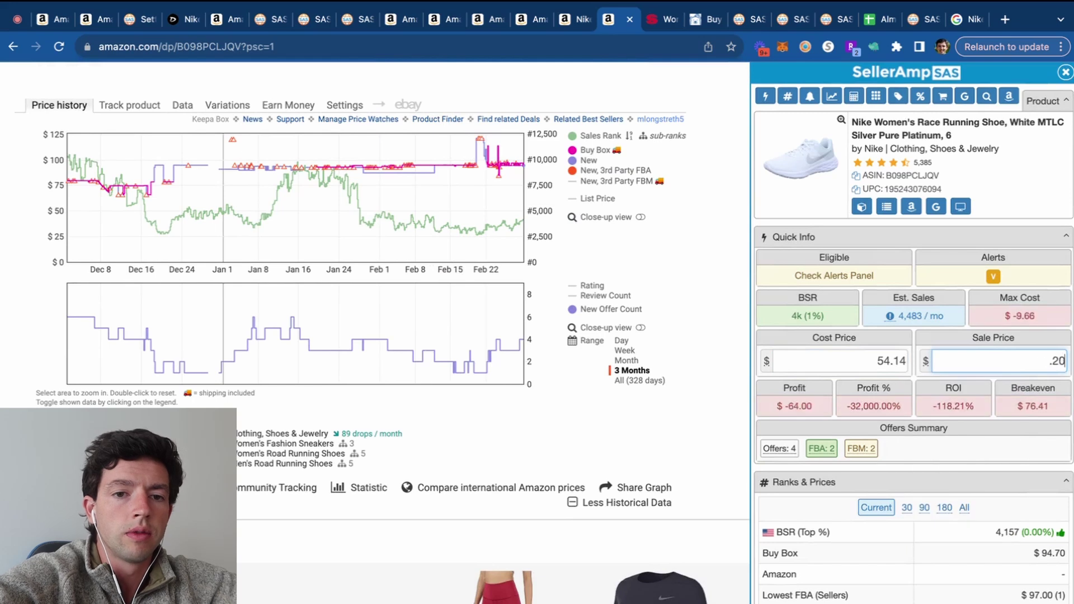
{"action": "type", "text": "105.00"}
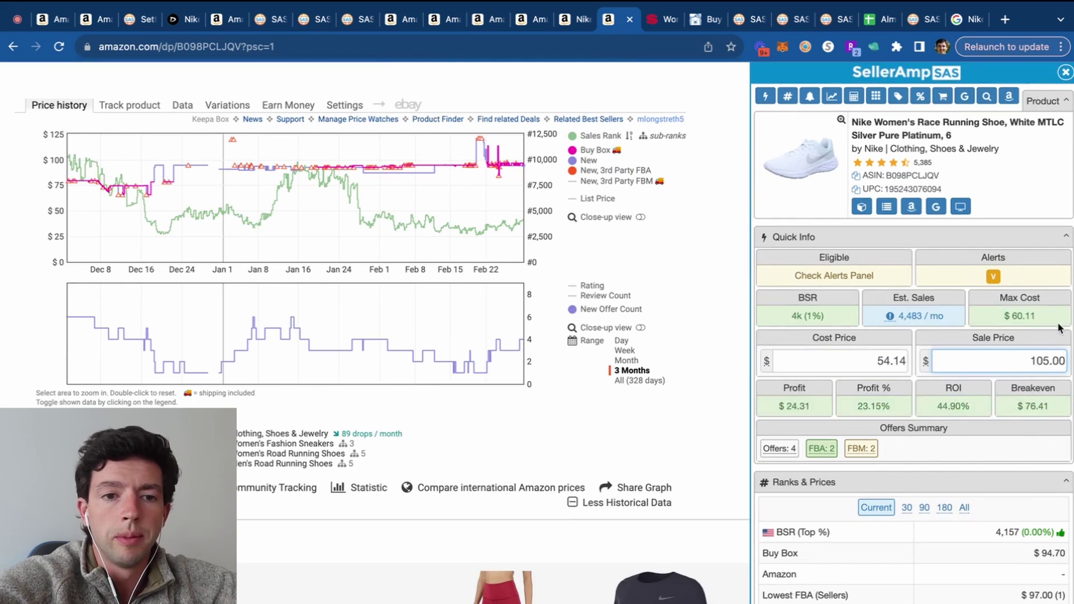
{"action": "scroll", "coordinate": [1060, 327], "scroll_direction": "down", "scroll_amount": 20}
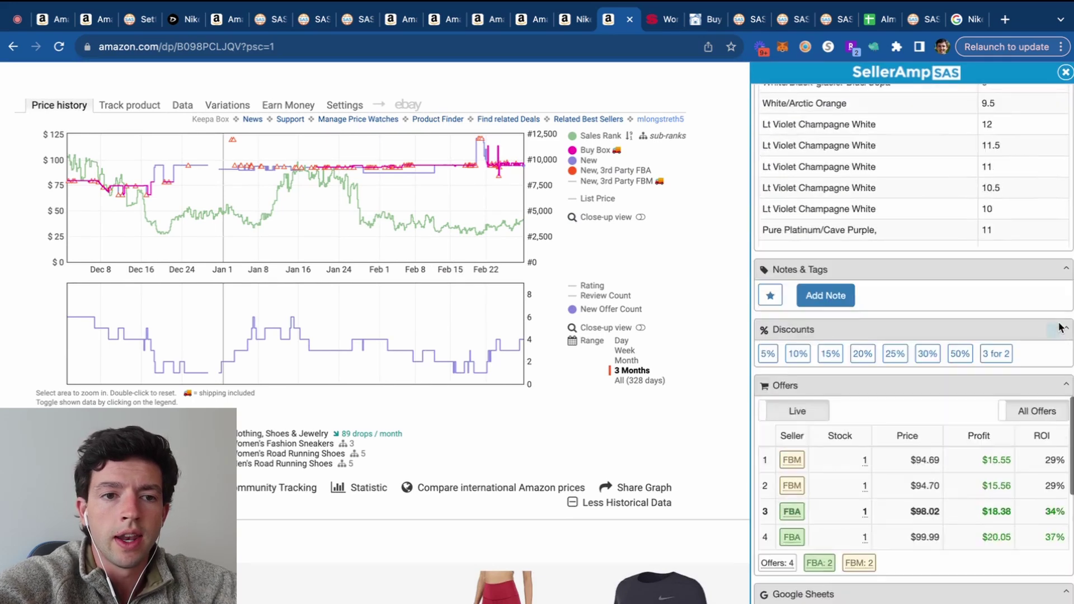
{"action": "left_click", "coordinate": [826, 216]}
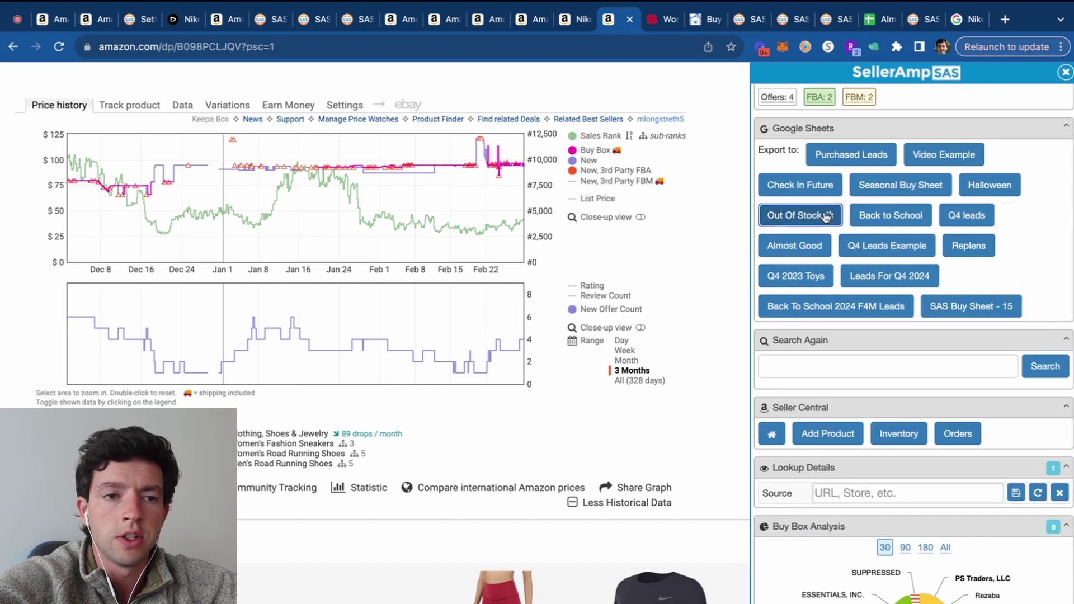
{"action": "left_click", "coordinate": [696, 28]}
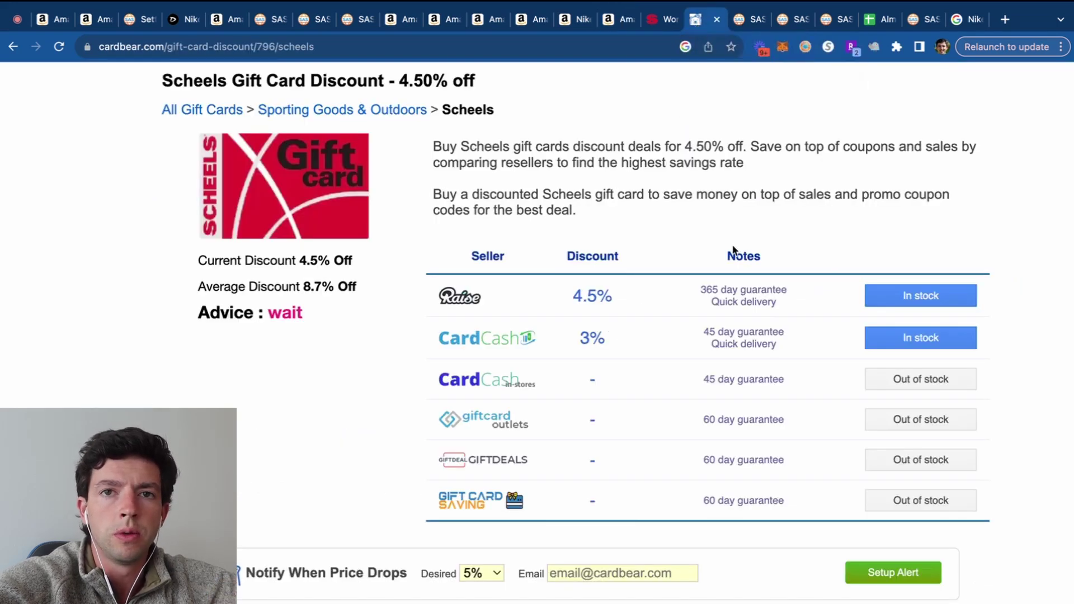
{"action": "left_click", "coordinate": [627, 21]}
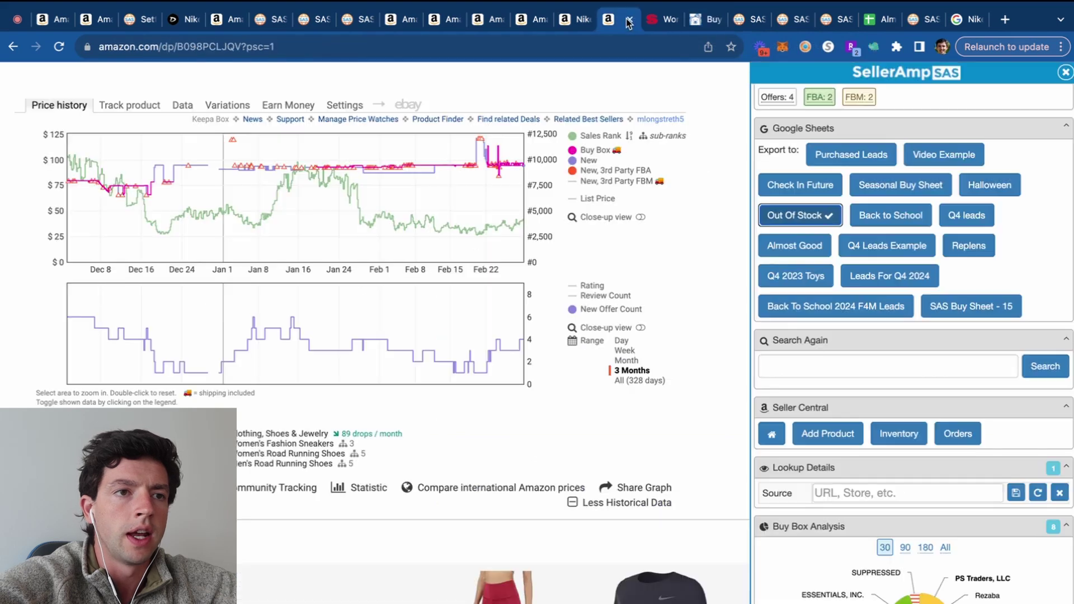
Close the finished Scheels, CardBear, Amazon and SAS lookup tabs
{"action": "left_click", "coordinate": [630, 18]}
{"action": "left_click", "coordinate": [630, 19]}
{"action": "left_click", "coordinate": [630, 18]}
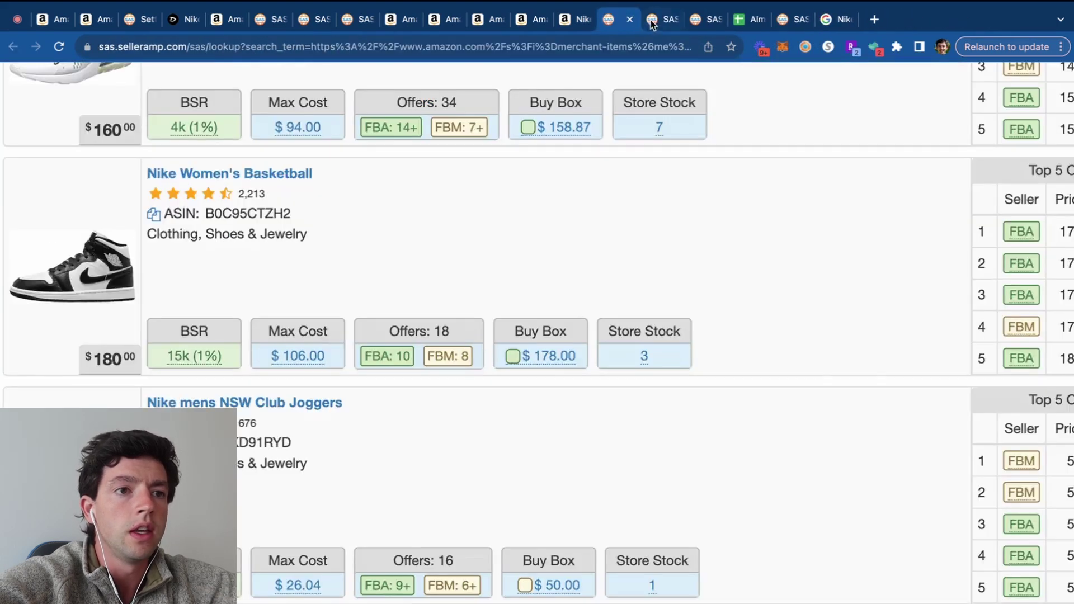
{"action": "left_click", "coordinate": [630, 18]}
{"action": "scroll", "coordinate": [510, 268], "scroll_direction": "down", "scroll_amount": 6}
{"action": "scroll", "coordinate": [623, 192], "scroll_direction": "down", "scroll_amount": 3}
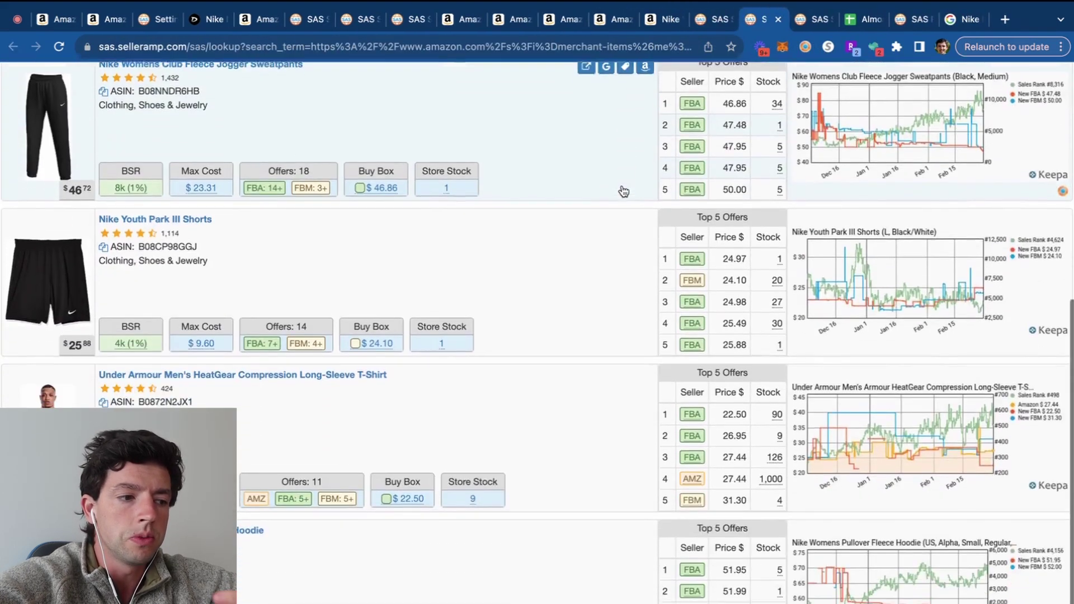
Bring up the Pro 365 3" shorts Amazon listing with its Keepa colour and size variations
{"action": "left_click", "coordinate": [666, 19]}
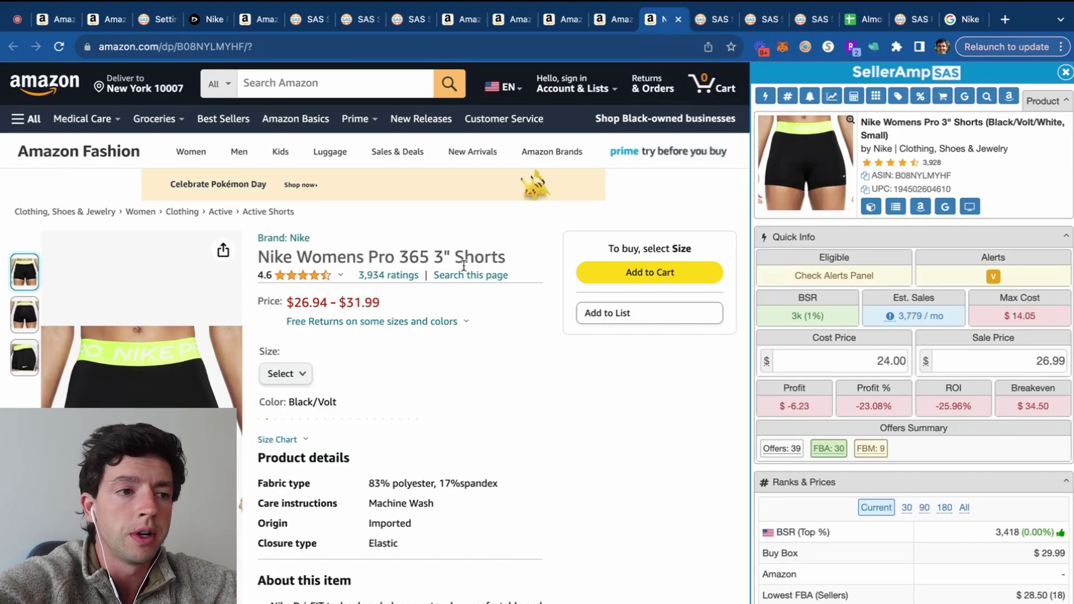
{"action": "scroll", "coordinate": [463, 266], "scroll_direction": "down", "scroll_amount": 9}
{"action": "left_click", "coordinate": [217, 253]}
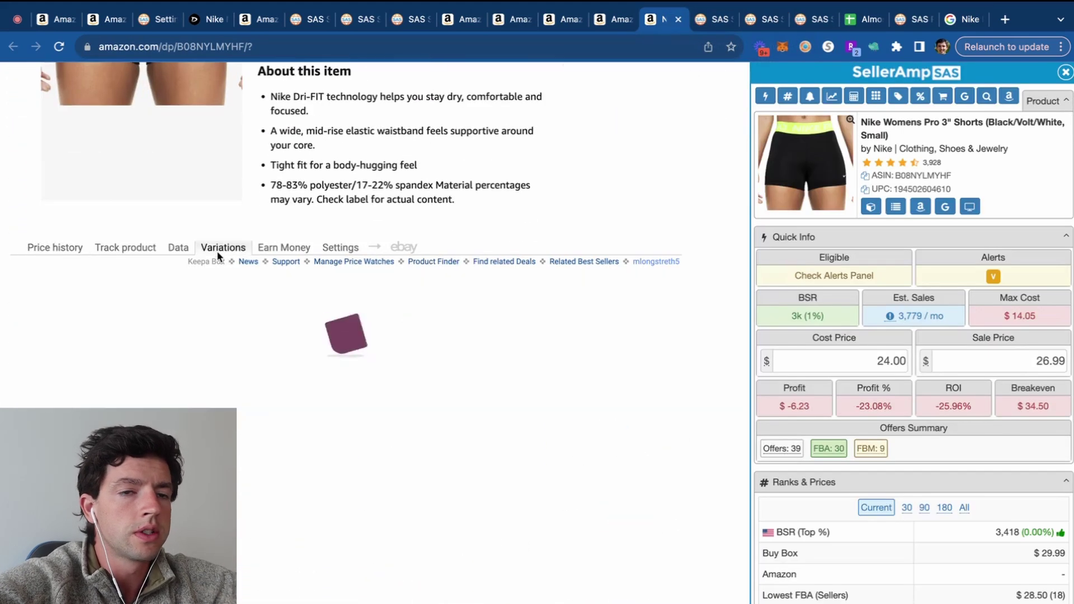
{"action": "scroll", "coordinate": [218, 257], "scroll_direction": "down", "scroll_amount": 1}
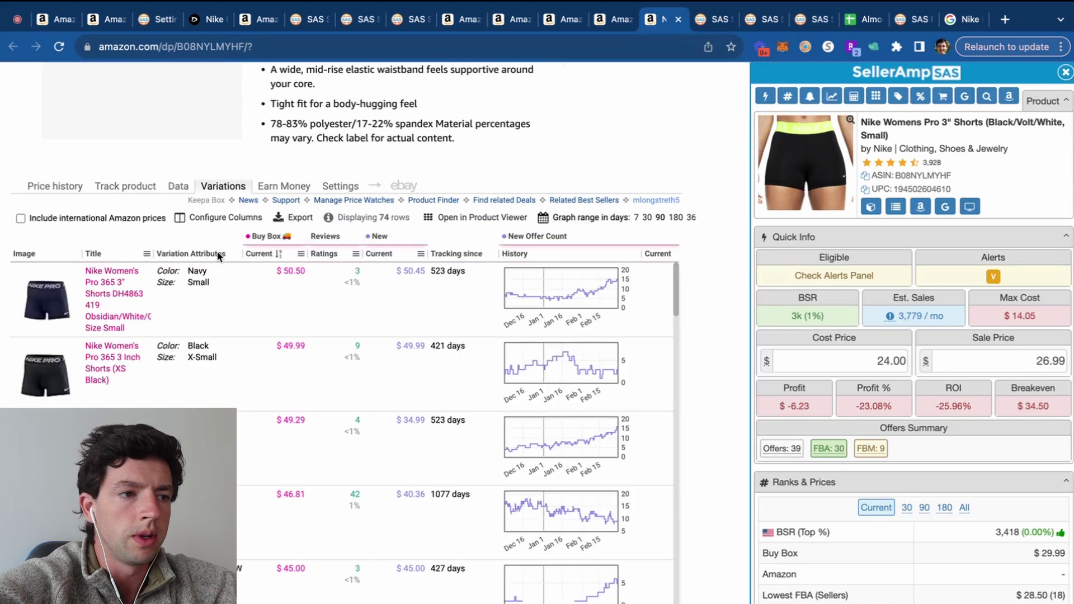
{"action": "scroll", "coordinate": [3, 378], "scroll_direction": "up", "scroll_amount": 5}
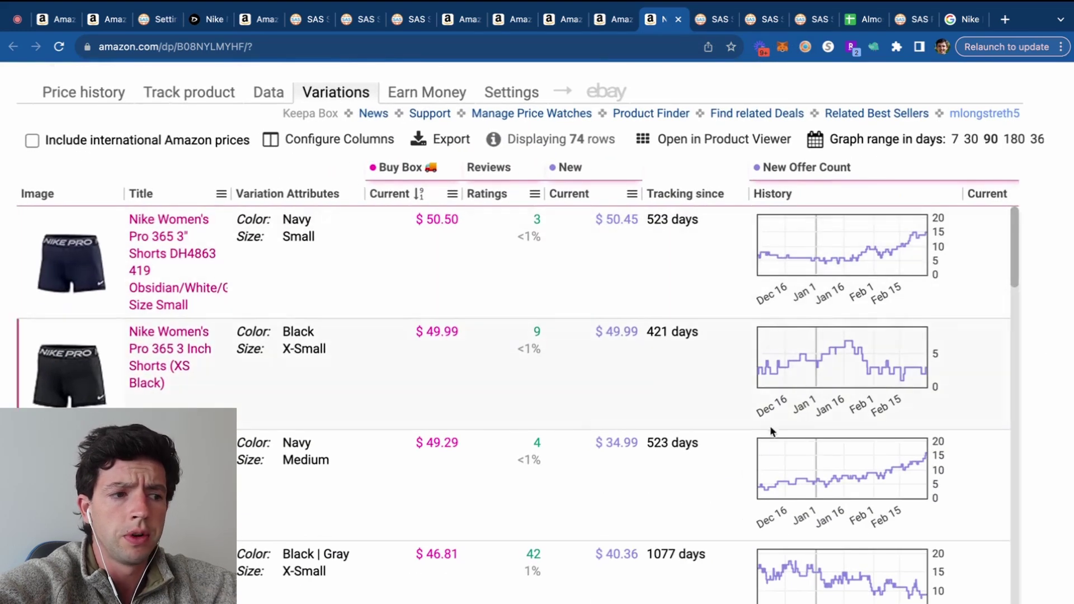
{"action": "scroll", "coordinate": [237, 475], "scroll_direction": "down", "scroll_amount": 2}
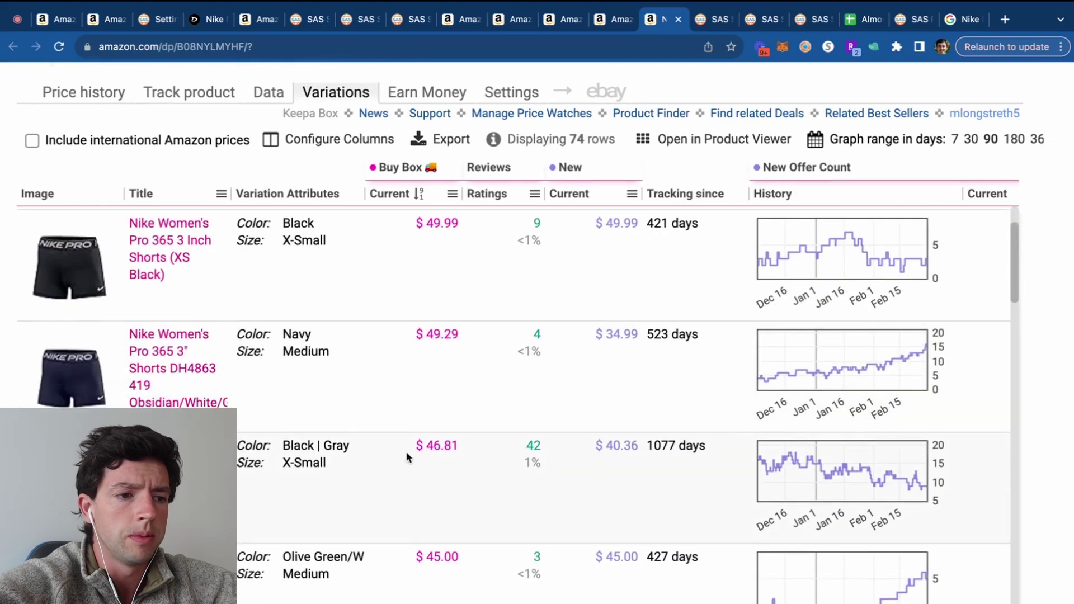
{"action": "scroll", "coordinate": [367, 445], "scroll_direction": "up", "scroll_amount": 3}
Open the XS Black shorts variation and search its title on Google
{"action": "left_click", "coordinate": [168, 291]}
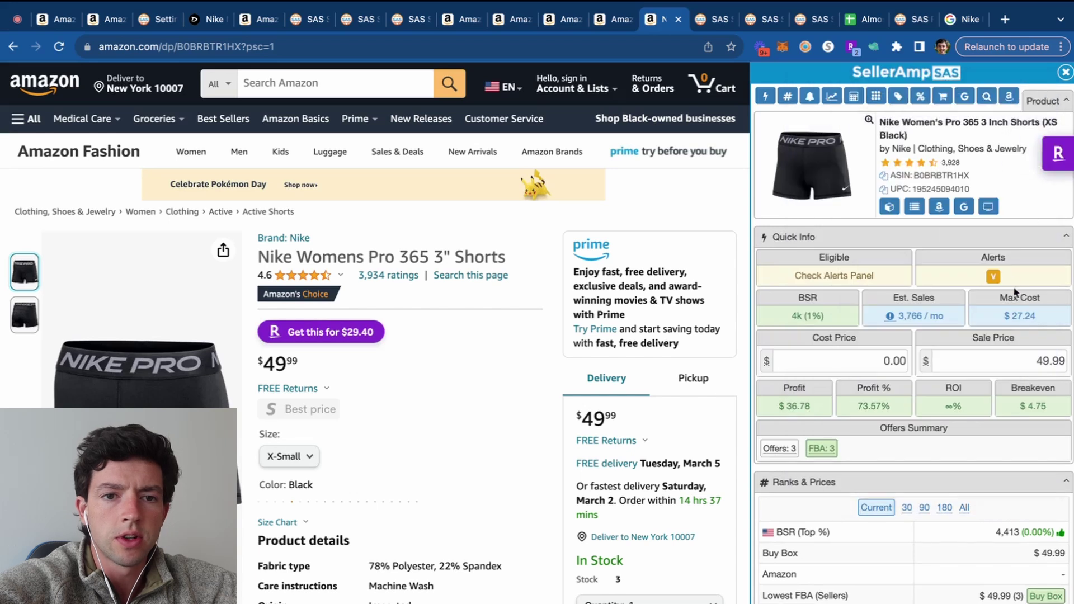
{"action": "left_click", "coordinate": [964, 207]}
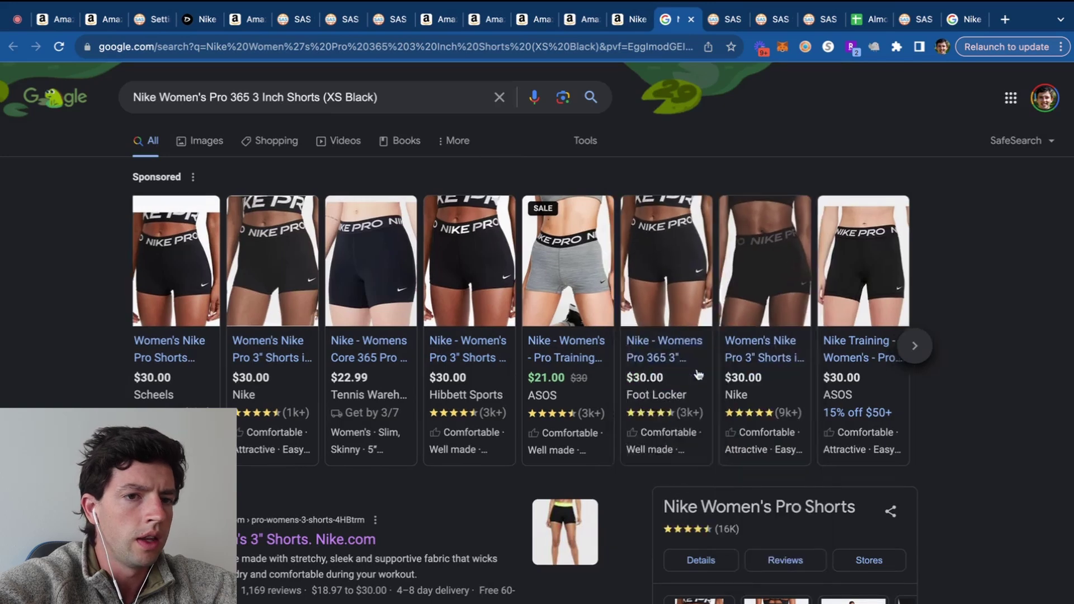
{"action": "scroll", "coordinate": [699, 336], "scroll_direction": "right", "scroll_amount": 8}
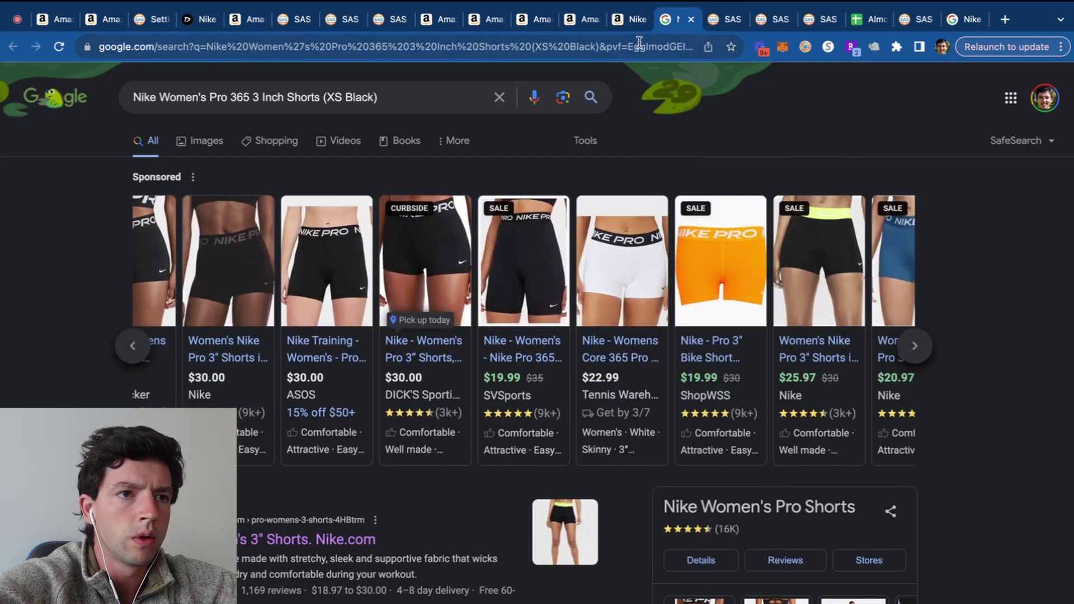
{"action": "left_click", "coordinate": [630, 20]}
Open the $46.81 Black | Gray X-Small variation and clear a trial 26.55 cost
{"action": "scroll", "coordinate": [257, 313], "scroll_direction": "down", "scroll_amount": 9}
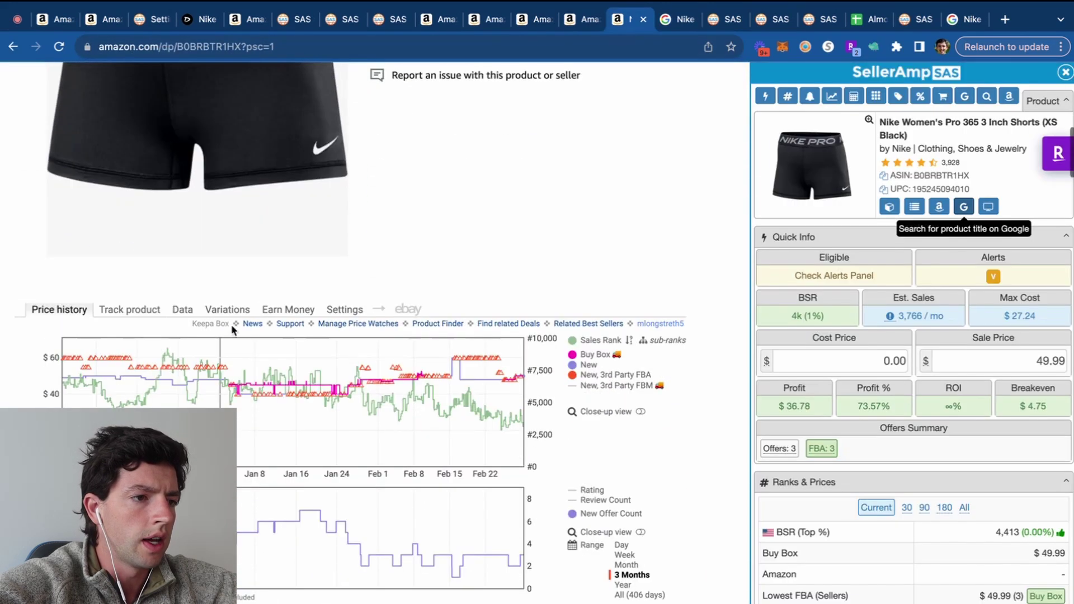
{"action": "left_click", "coordinate": [227, 309]}
{"action": "scroll", "coordinate": [225, 307], "scroll_direction": "down", "scroll_amount": 2}
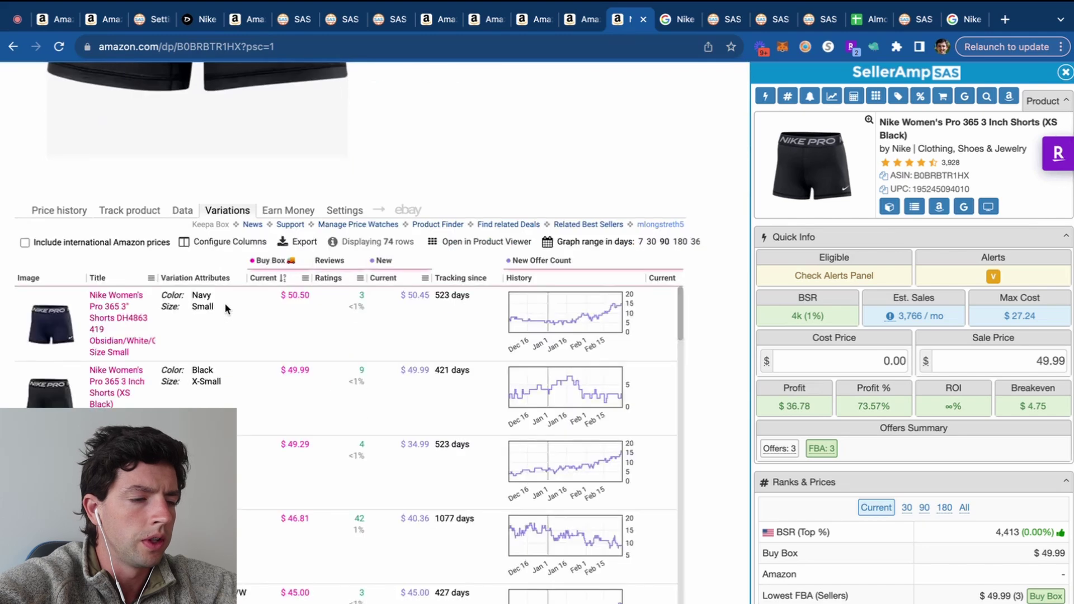
{"action": "left_click", "coordinate": [368, 442]}
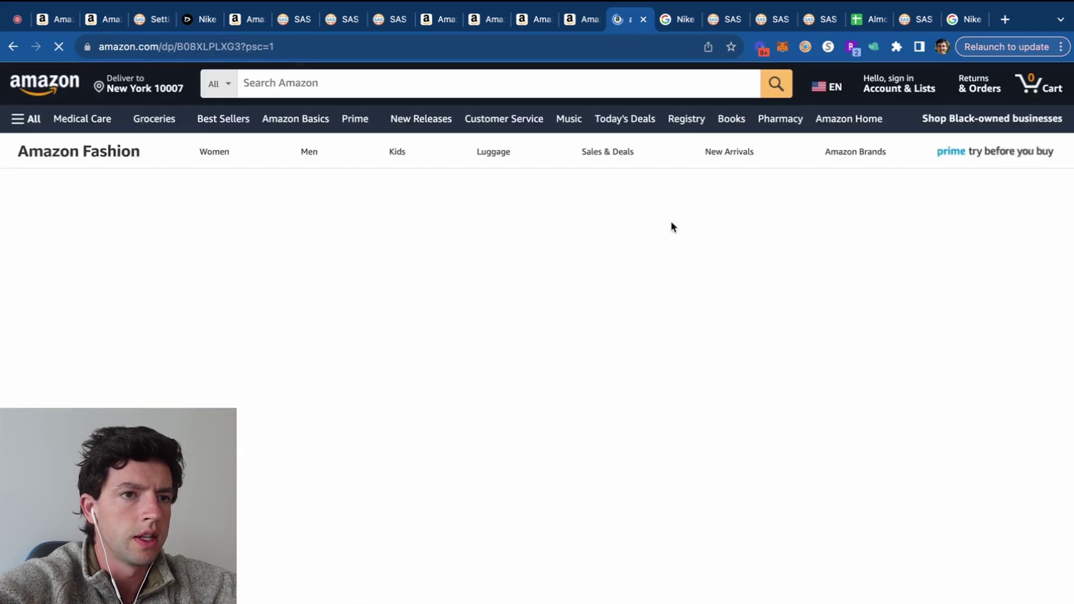
{"action": "scroll", "coordinate": [580, 275], "scroll_direction": "down", "scroll_amount": 2}
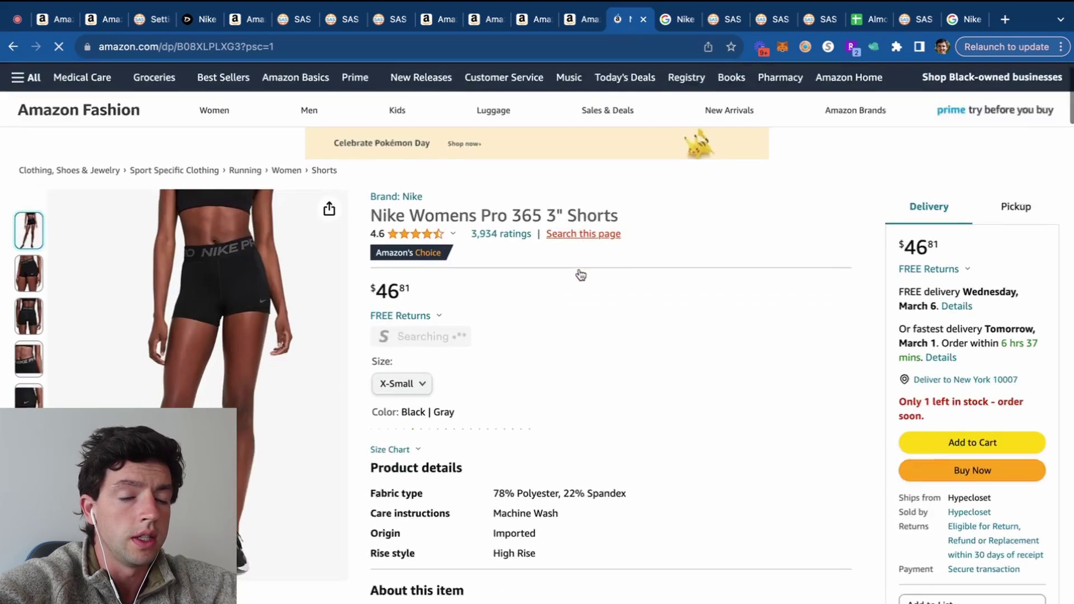
{"action": "scroll", "coordinate": [720, 476], "scroll_direction": "up", "scroll_amount": 5, "text": "ctrl"}
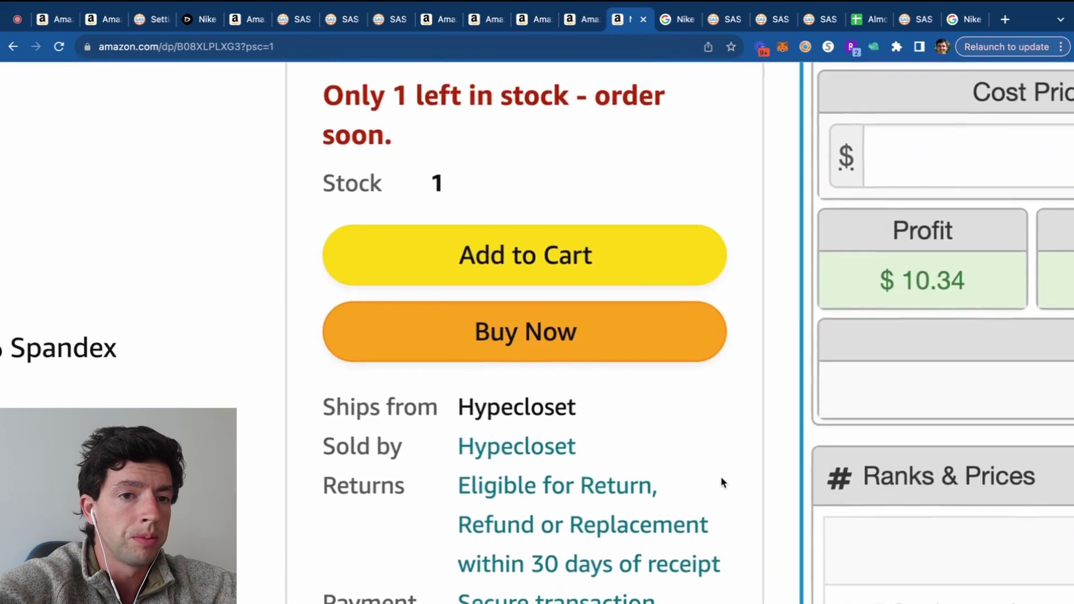
{"action": "scroll", "coordinate": [720, 475], "scroll_direction": "down", "scroll_amount": 5}
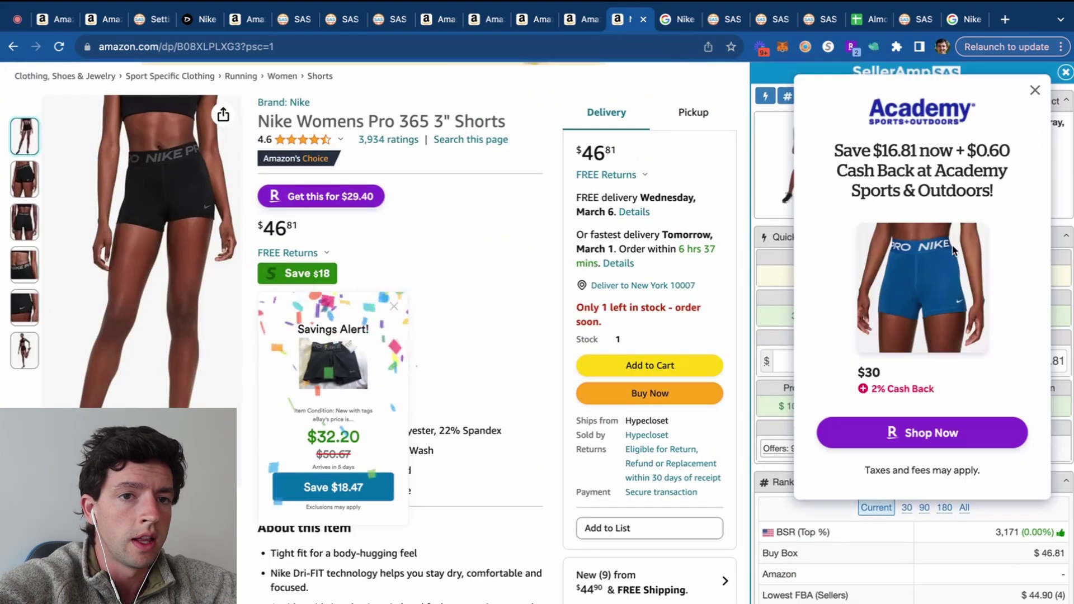
{"action": "triple_click", "coordinate": [871, 351]}
{"action": "key", "text": "BackSpace"}
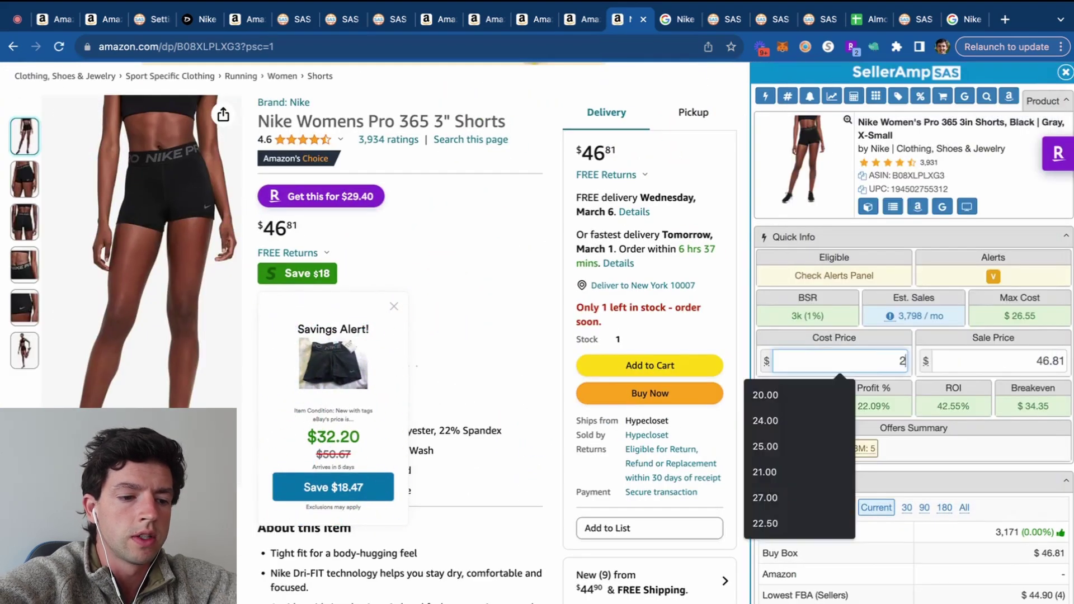
{"action": "type", "text": "26.55"}
{"action": "key", "text": "BackSpace"}
{"action": "key", "text": "BackSpace"}
{"action": "key", "text": "BackSpace"}
{"action": "key", "text": "BackSpace"}
{"action": "key", "text": "BackSpace"}
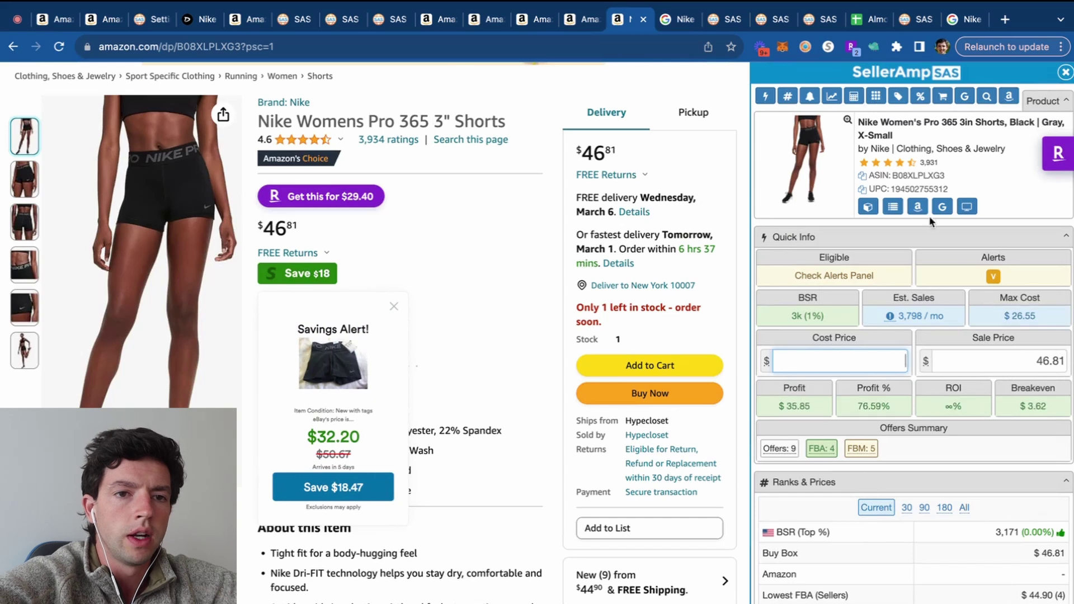
Google this variation and open the Dick's Sporting Goods and Nike.com listings in new tabs
{"action": "left_click", "coordinate": [943, 207]}
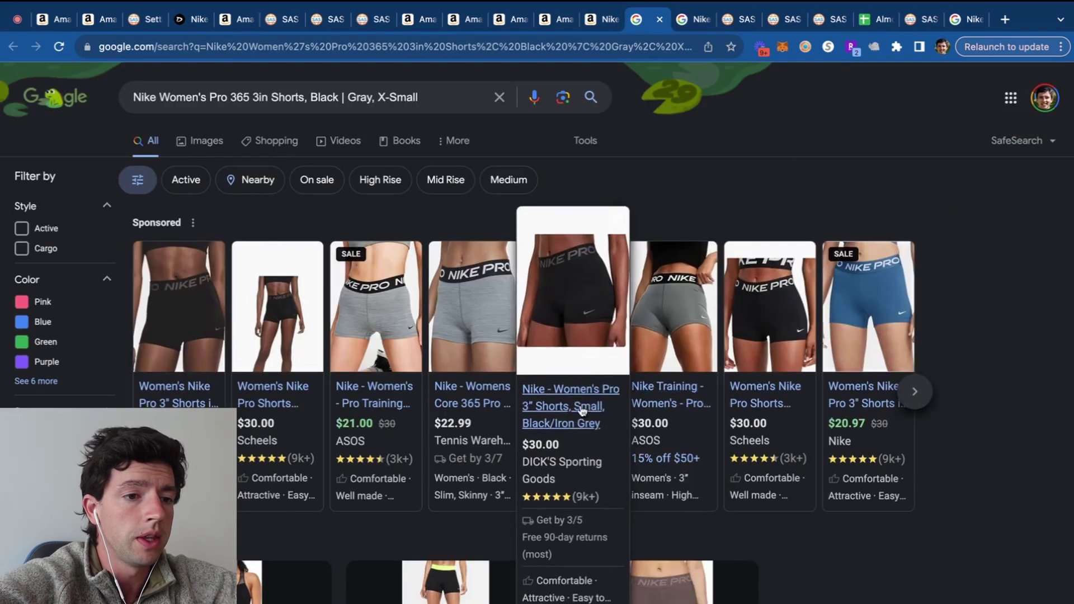
{"action": "left_click", "coordinate": [571, 386]}
{"action": "left_click", "coordinate": [621, 19]}
{"action": "left_click", "coordinate": [174, 390]}
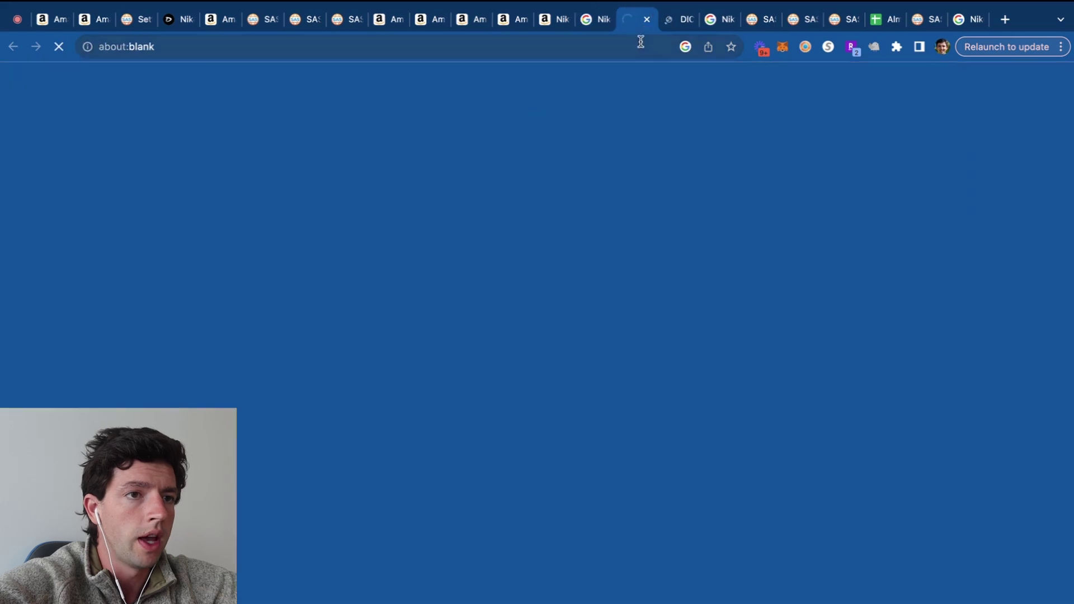
{"action": "left_click", "coordinate": [586, 19]}
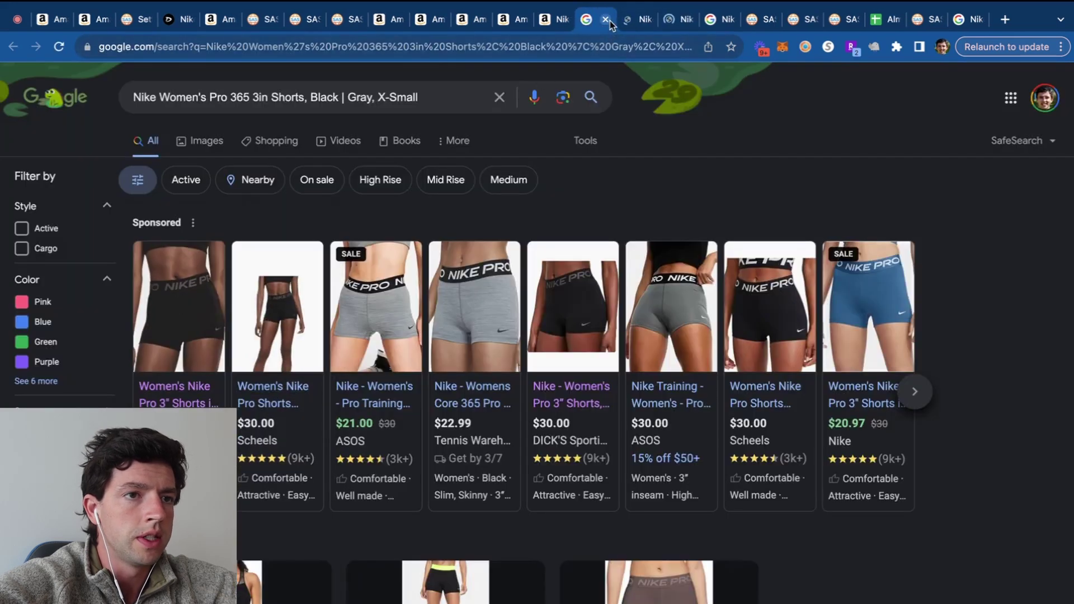
{"action": "left_click", "coordinate": [606, 19]}
Check the Dick's product page and the Nike.com listing's $30 price
{"action": "left_click", "coordinate": [632, 20]}
{"action": "left_click", "coordinate": [591, 23]}
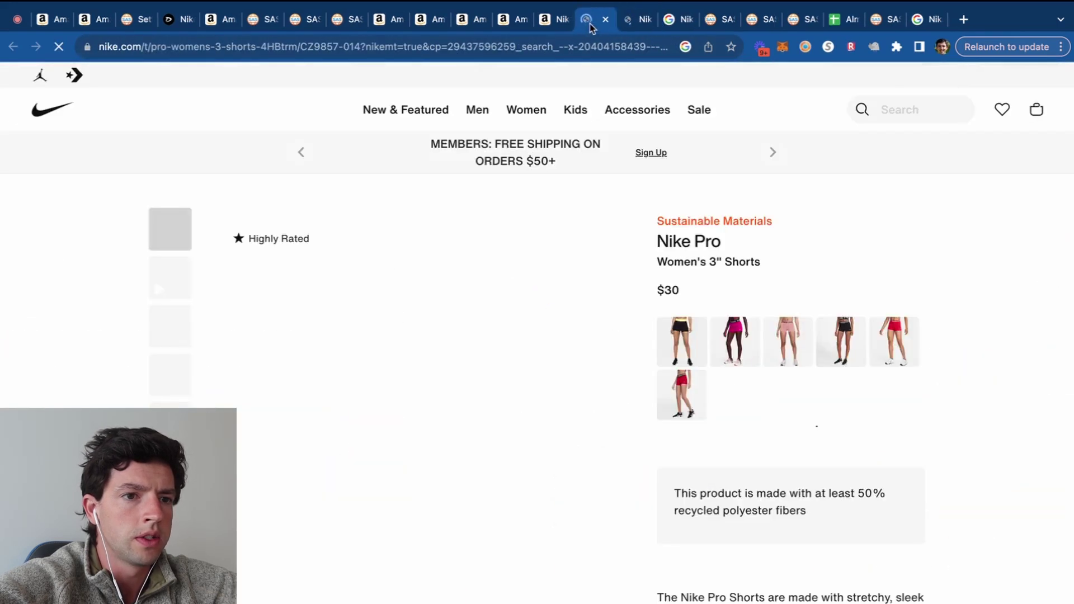
{"action": "left_click", "coordinate": [937, 211]}
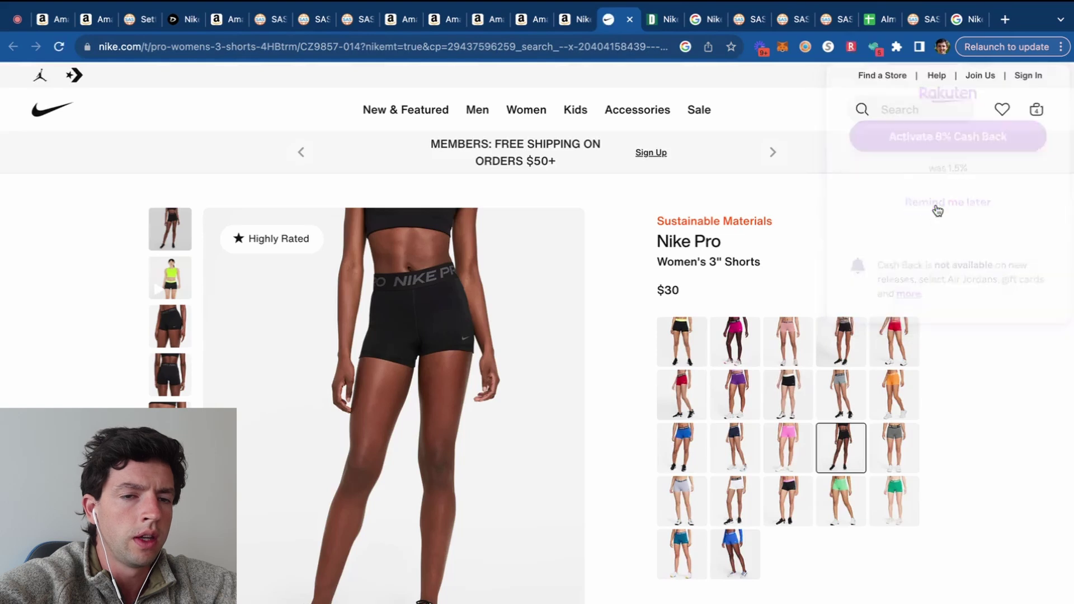
{"action": "key", "text": "super+equal"}
{"action": "key", "text": "super+equal"}
{"action": "key", "text": "super+equal"}
{"action": "key", "text": "super+equal"}
{"action": "key", "text": "super+equal"}
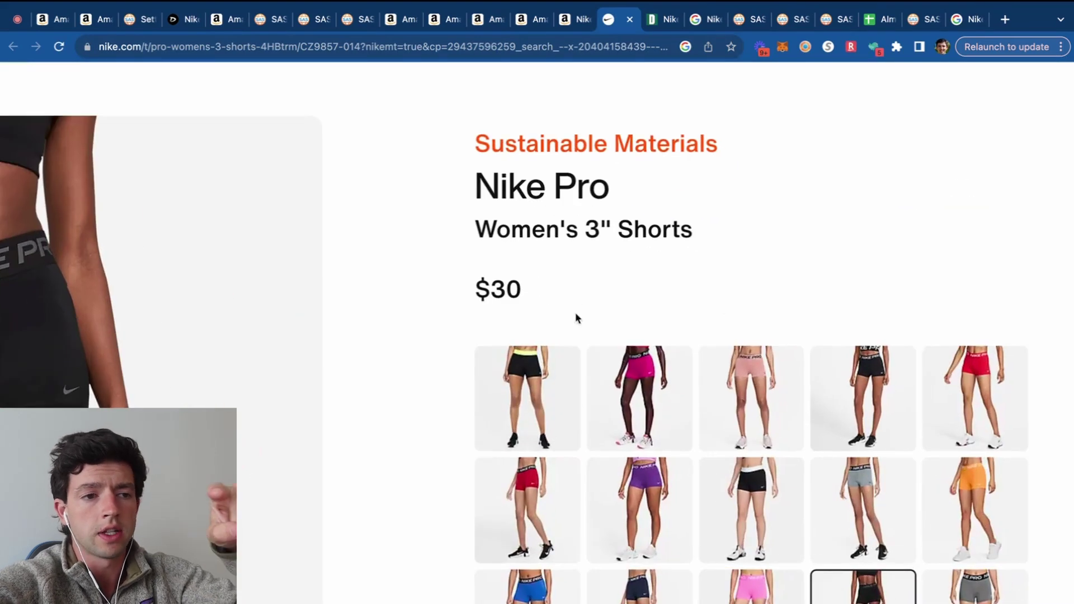
{"action": "key", "text": "super+0"}
On Dick's Sporting Goods, close the cash-back popups and confirm the Nike Pro 3" shorts cost $30.00
{"action": "left_click", "coordinate": [662, 22]}
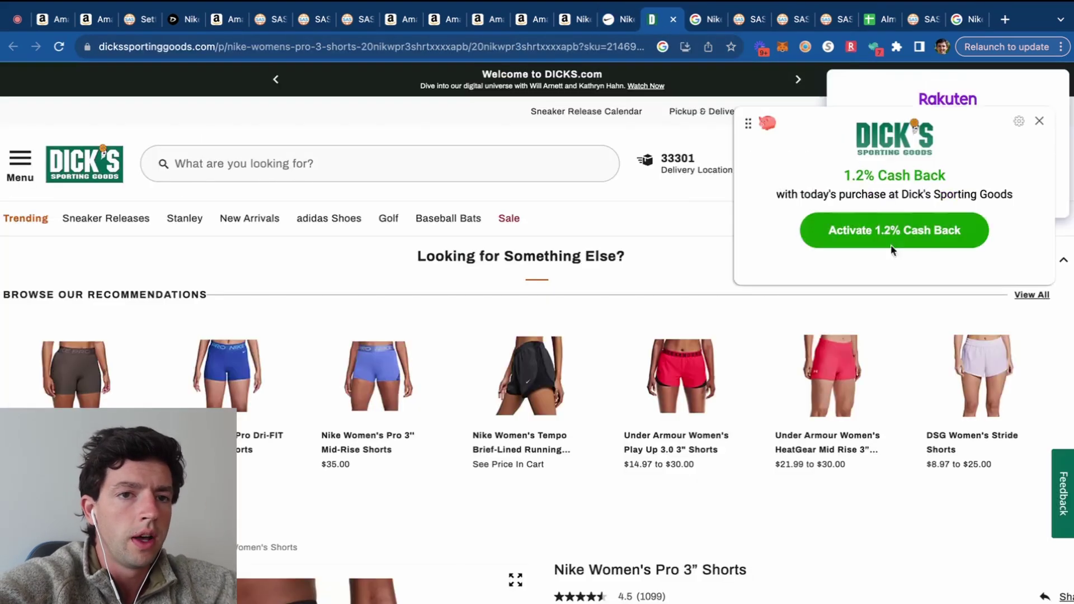
{"action": "left_click", "coordinate": [1040, 121]}
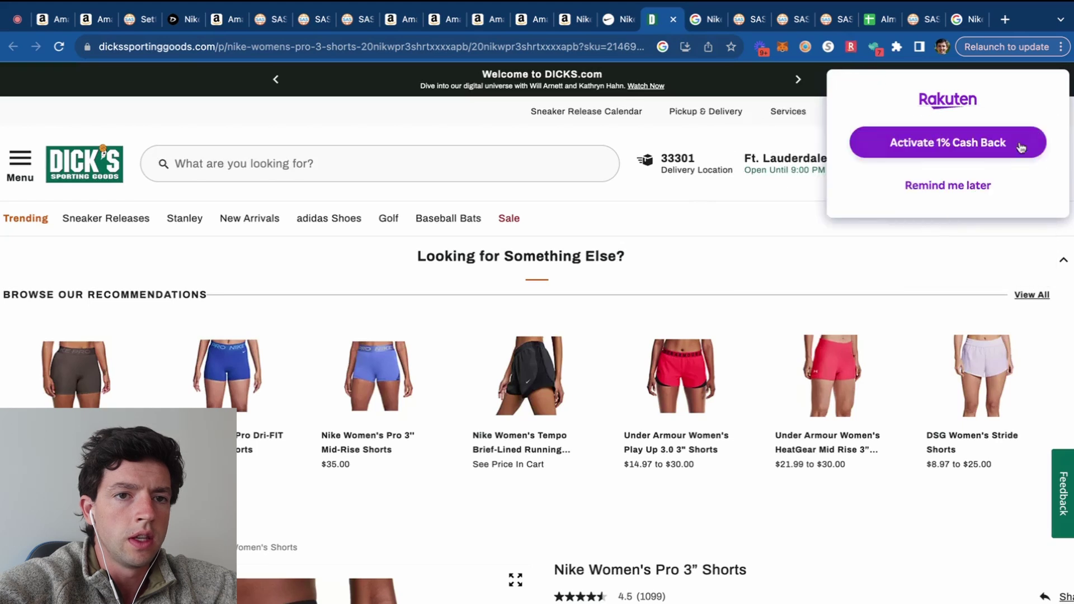
{"action": "left_click", "coordinate": [937, 187]}
{"action": "scroll", "coordinate": [899, 239], "scroll_direction": "down", "scroll_amount": 5}
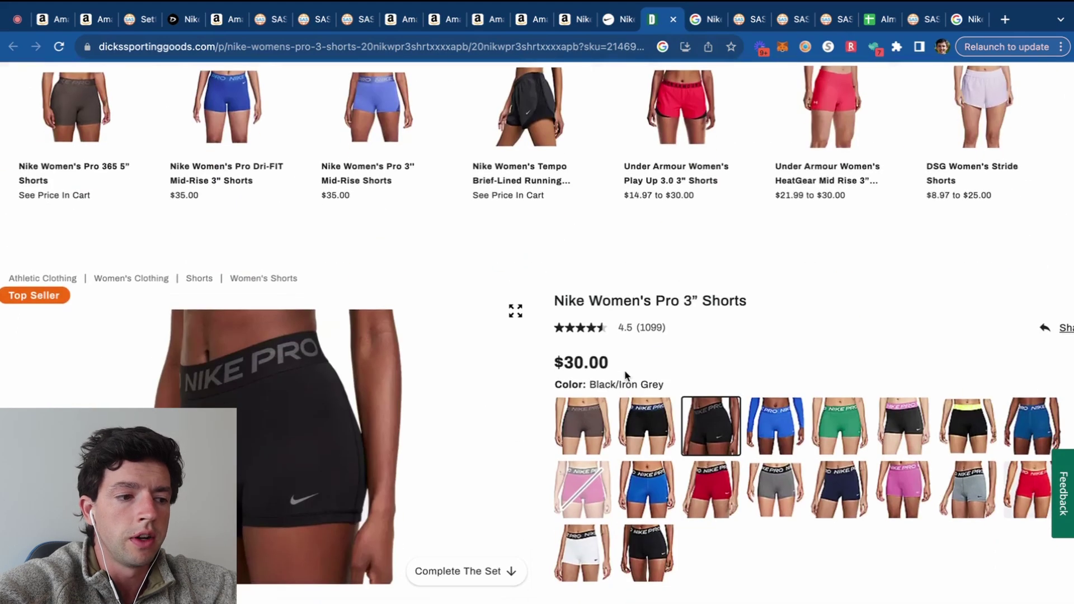
{"action": "scroll", "coordinate": [626, 375], "scroll_direction": "down", "scroll_amount": 20}
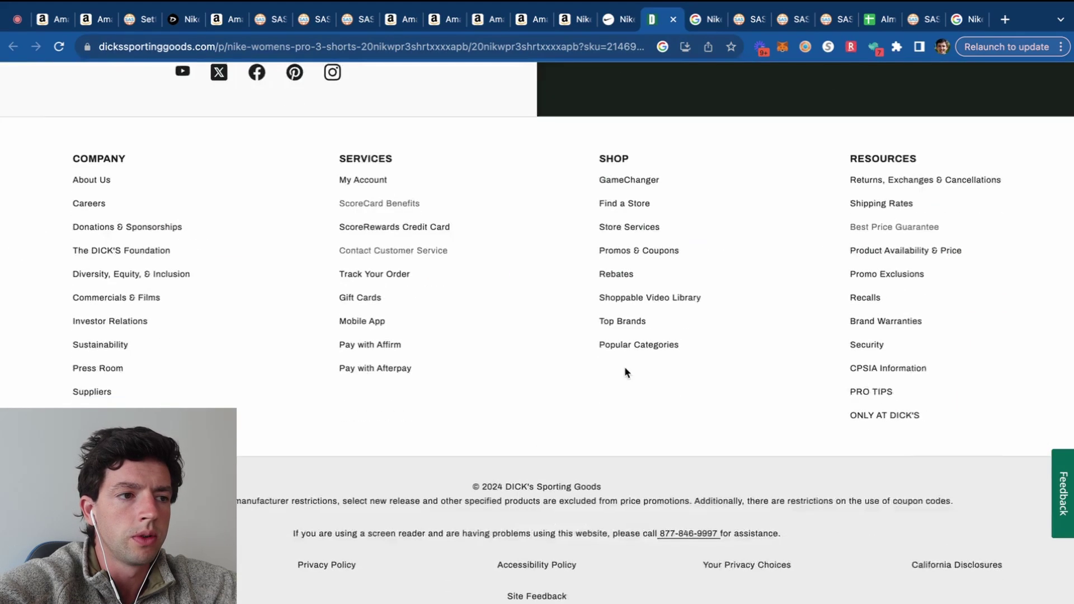
{"action": "scroll", "coordinate": [627, 373], "scroll_direction": "up", "scroll_amount": 5}
{"action": "scroll", "coordinate": [56, 454], "scroll_direction": "up", "scroll_amount": 5}
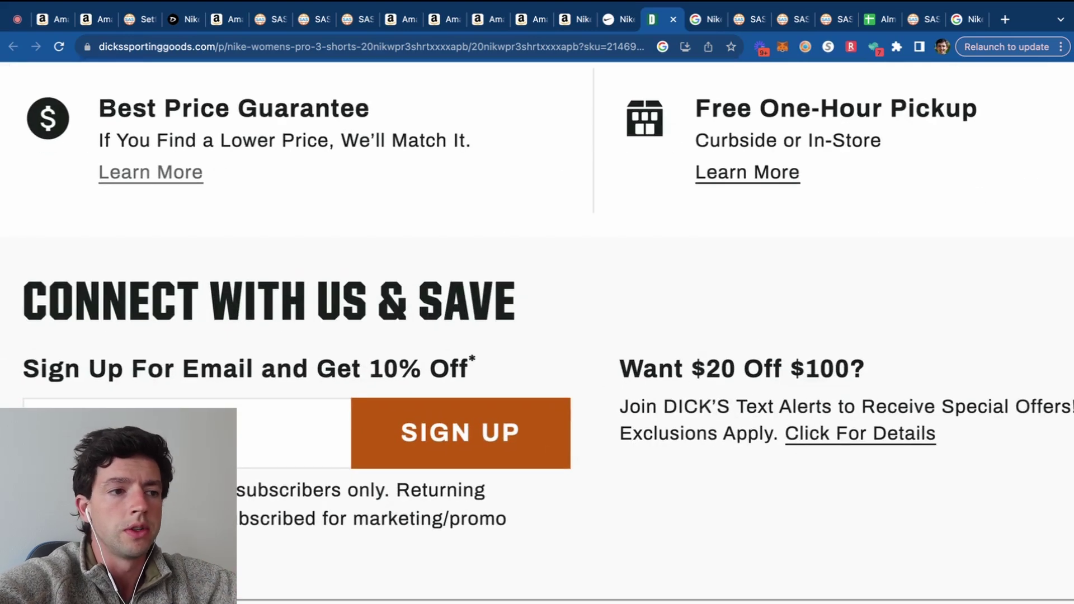
{"action": "scroll", "coordinate": [460, 137], "scroll_direction": "down", "scroll_amount": 5}
Enter 30*.90 as the shorts' cost price (27.00, $7.50 profit), then select the Google tab's address bar
{"action": "left_click", "coordinate": [572, 21]}
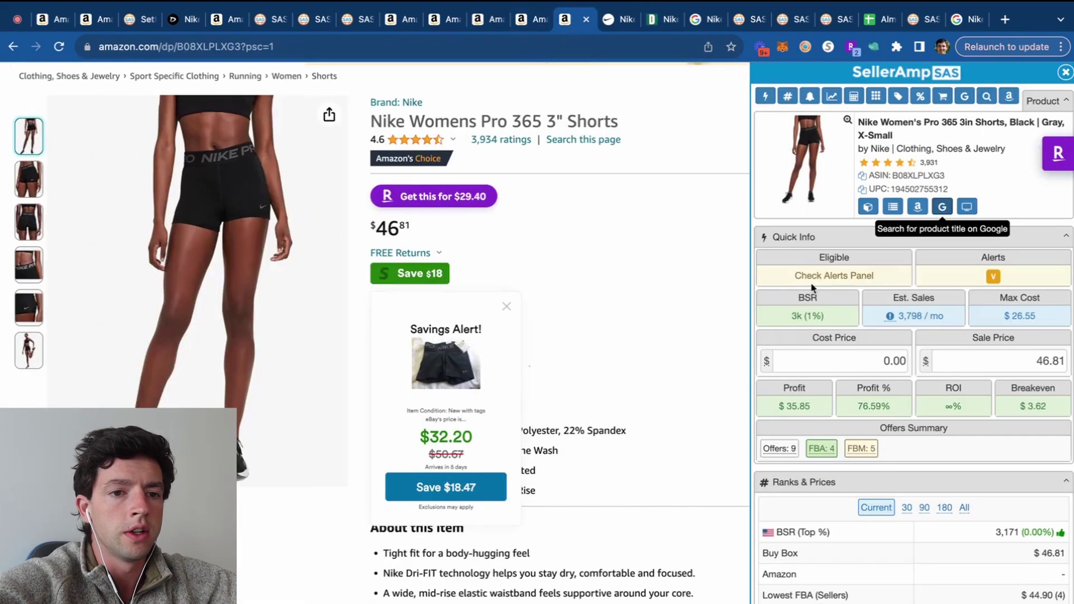
{"action": "left_click", "coordinate": [893, 361]}
{"action": "type", "text": "30*.90"}
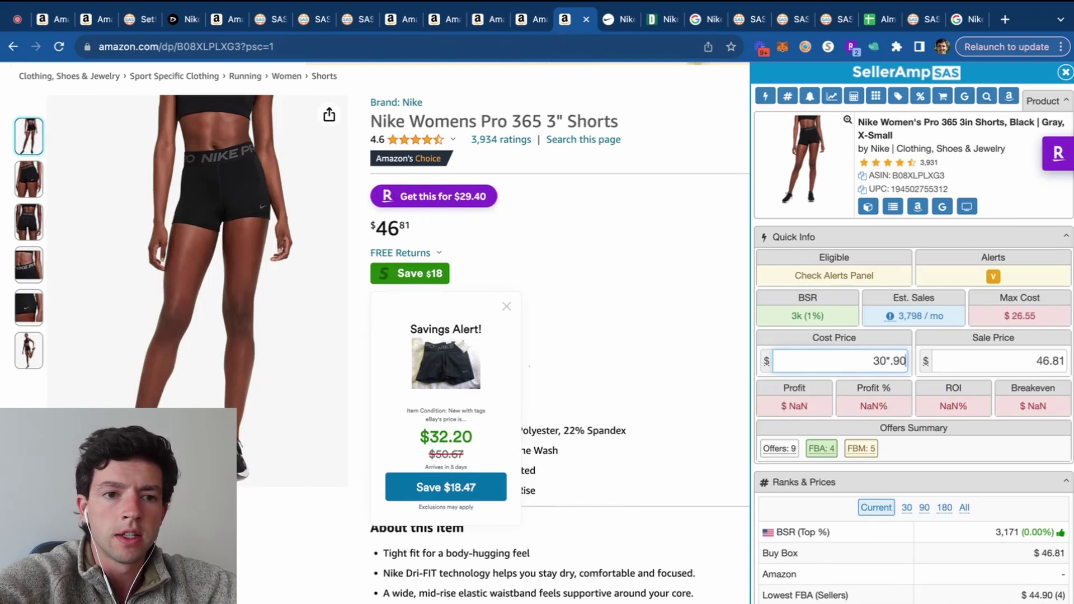
{"action": "key", "text": "Return"}
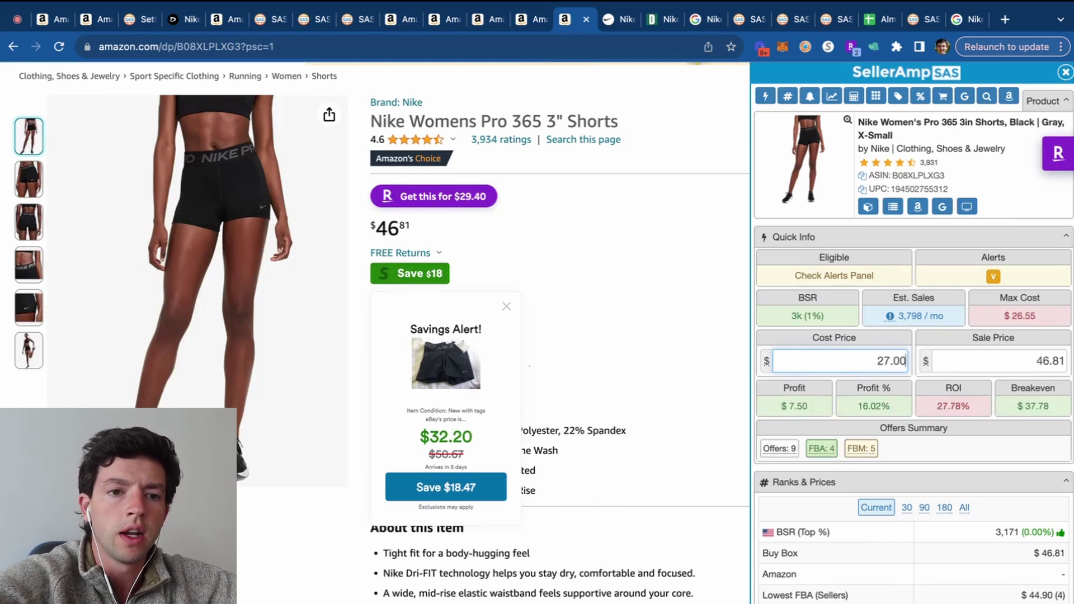
{"action": "left_click", "coordinate": [708, 22]}
{"action": "left_click", "coordinate": [601, 46]}
Load CardBear and open its Dick's Sporting Goods gift-card discounts, led by CardCash at 14.7%
{"action": "type", "text": "card"}
{"action": "key", "text": "Return"}
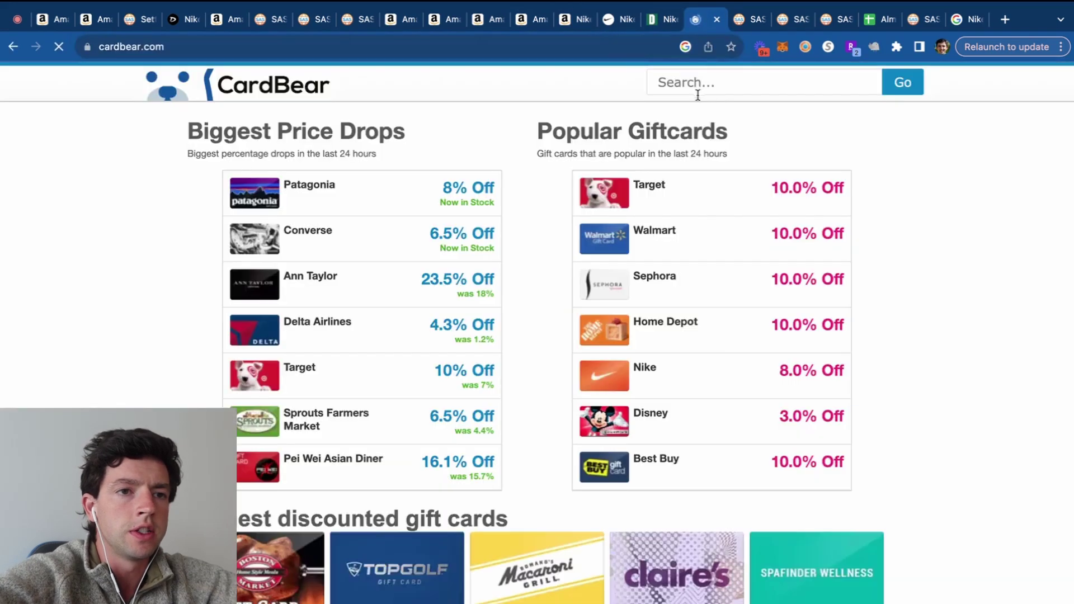
{"action": "left_click", "coordinate": [750, 83]}
{"action": "type", "text": "dick"}
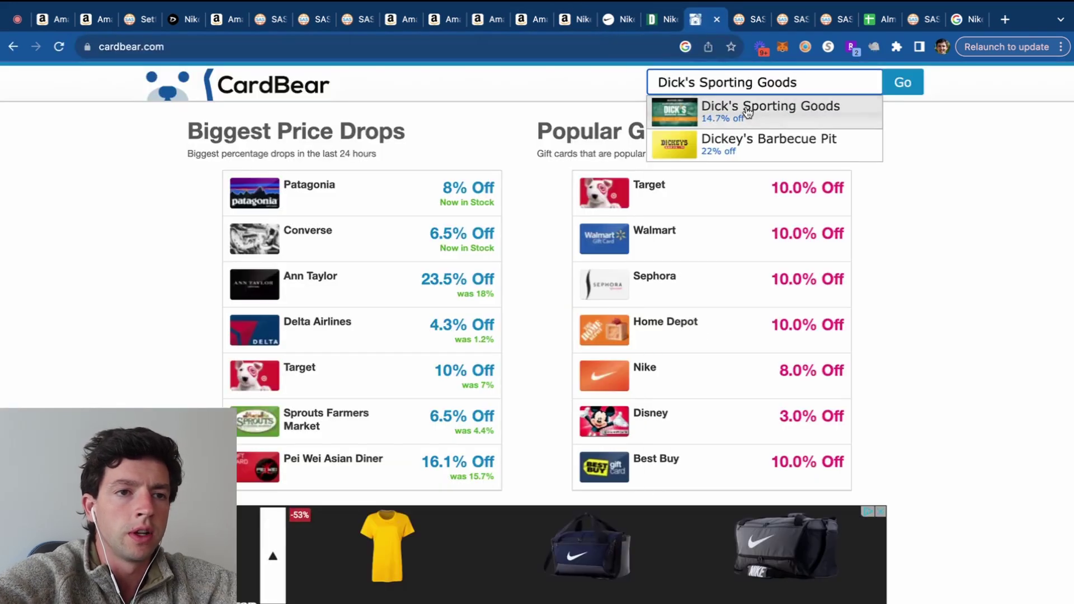
{"action": "left_click", "coordinate": [747, 111]}
{"action": "scroll", "coordinate": [602, 373], "scroll_direction": "up", "scroll_amount": 5}
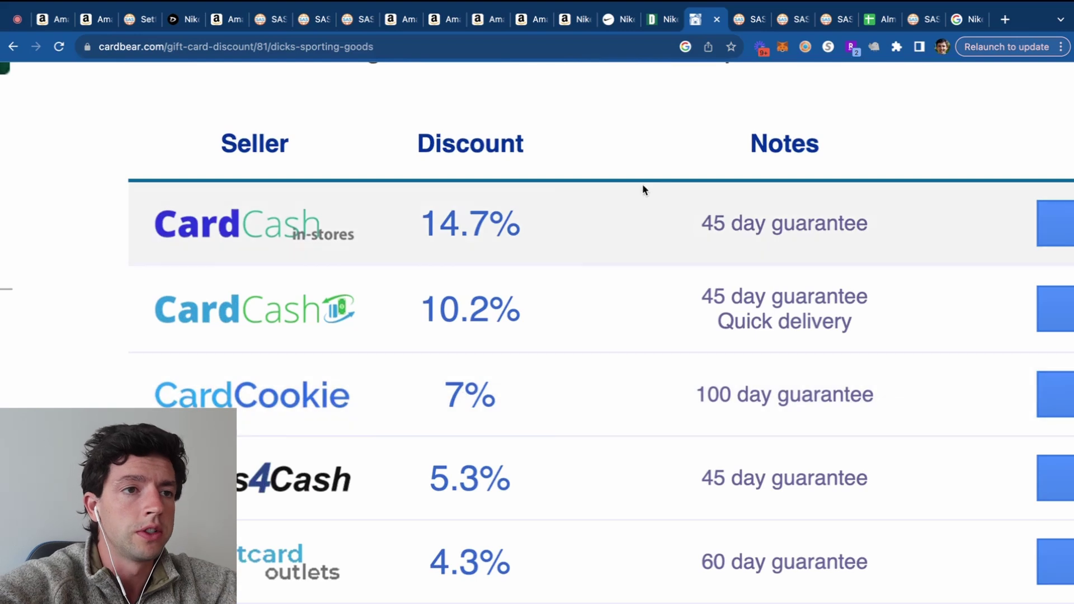
Apply the 8% gift-card discount to the shorts' cost, giving 24.84, $9.77 profit, 39.33% ROI
{"action": "left_click", "coordinate": [578, 23]}
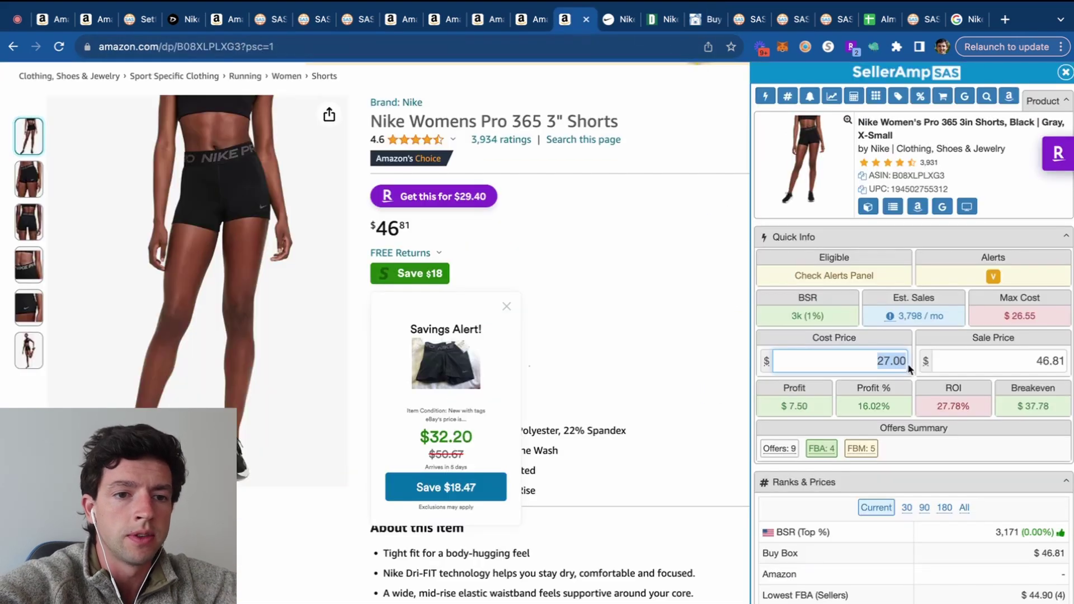
{"action": "type", "text": "*.92"}
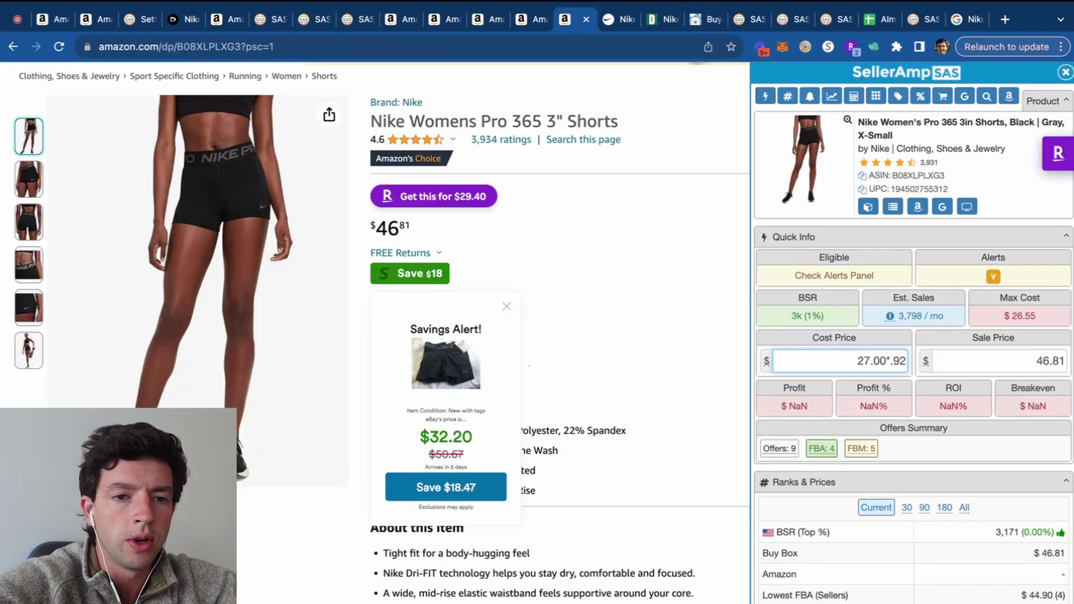
{"action": "key", "text": "Return"}
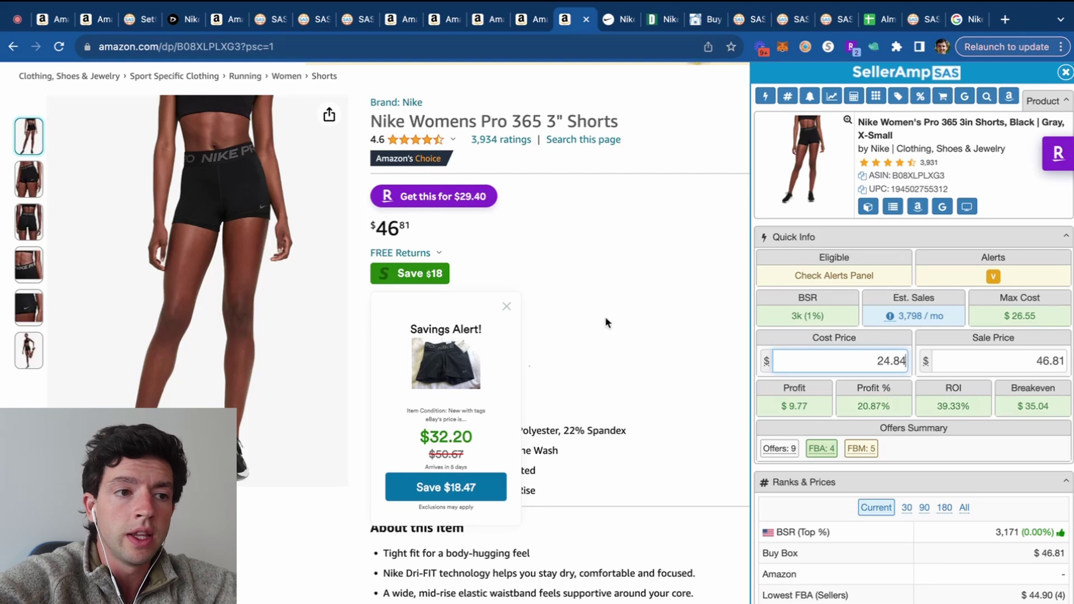
{"action": "left_click", "coordinate": [506, 306]}
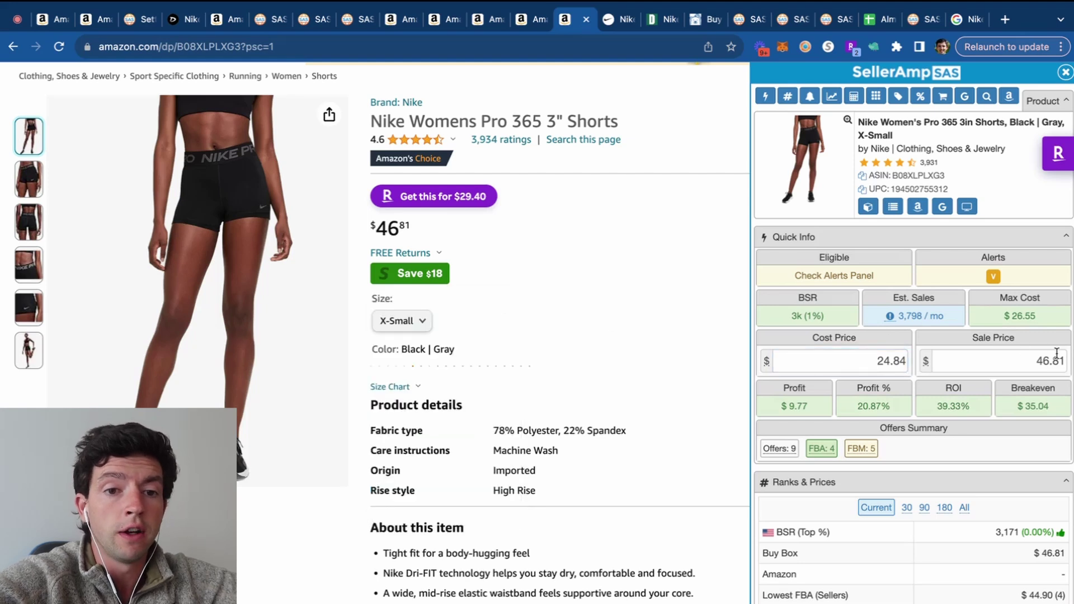
{"action": "scroll", "coordinate": [1057, 353], "scroll_direction": "up", "scroll_amount": 5}
{"action": "scroll", "coordinate": [1057, 353], "scroll_direction": "down", "scroll_amount": 1}
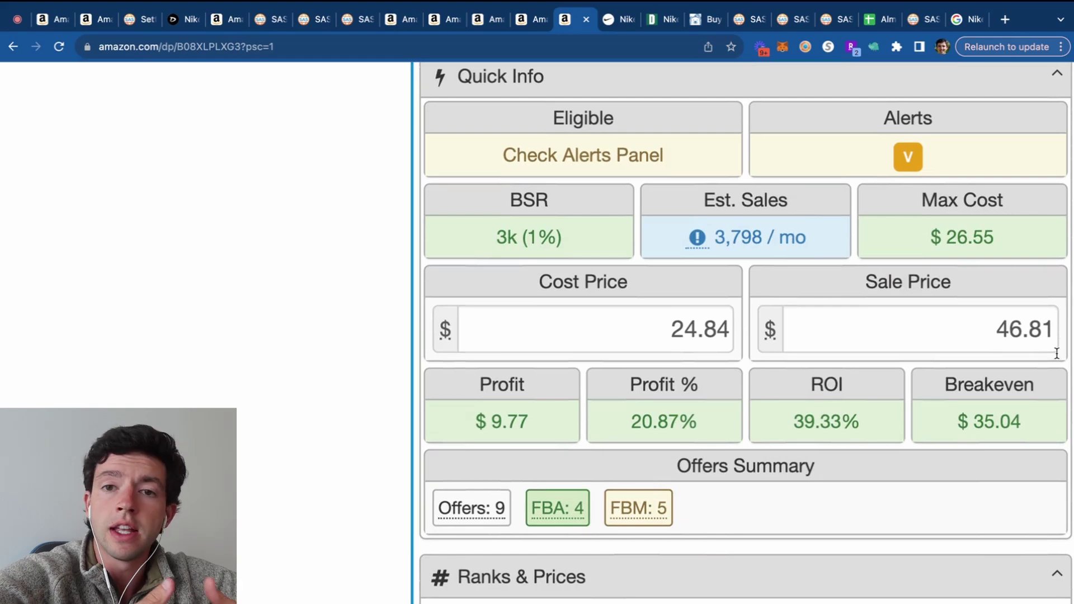
{"action": "scroll", "coordinate": [1057, 353], "scroll_direction": "down", "scroll_amount": 5}
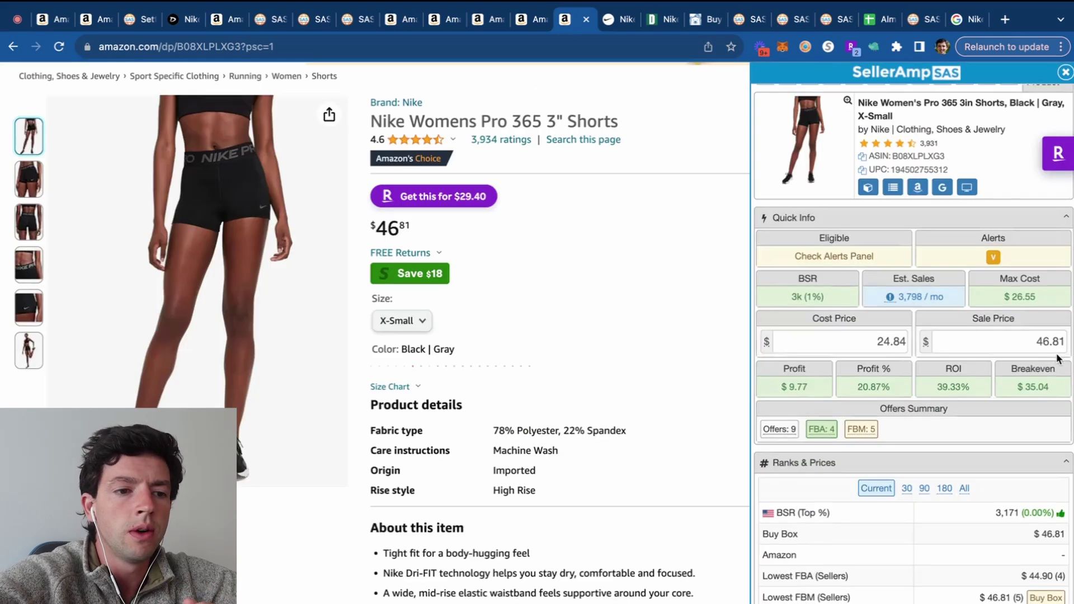
{"action": "scroll", "coordinate": [719, 366], "scroll_direction": "down", "scroll_amount": 10}
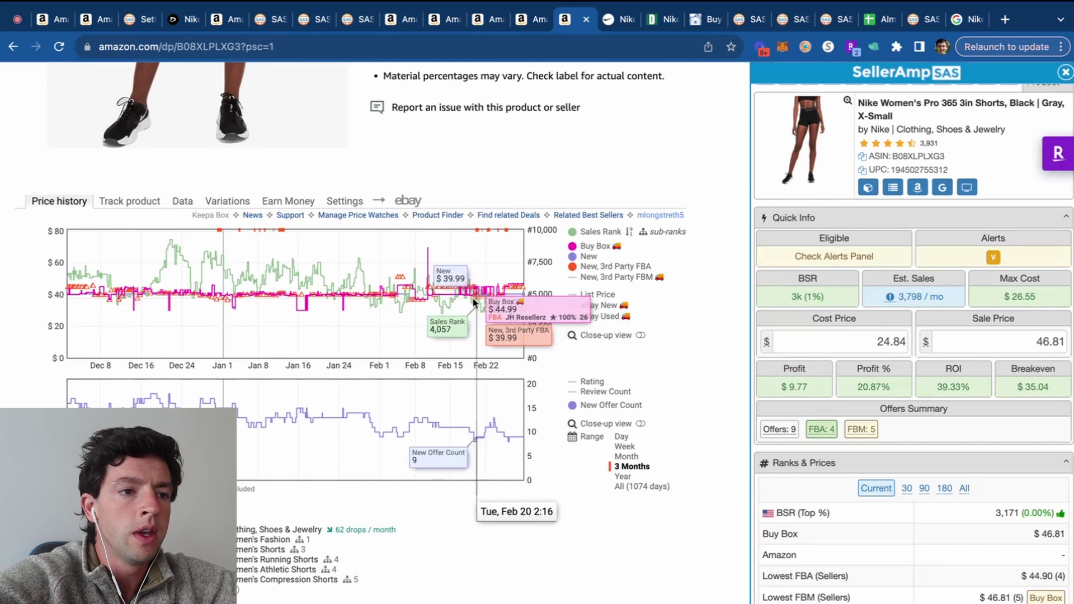
Show Keepa's Buy Box statistics for the shorts, sorted by highest average price first
{"action": "left_click", "coordinate": [183, 202]}
{"action": "left_click", "coordinate": [221, 223]}
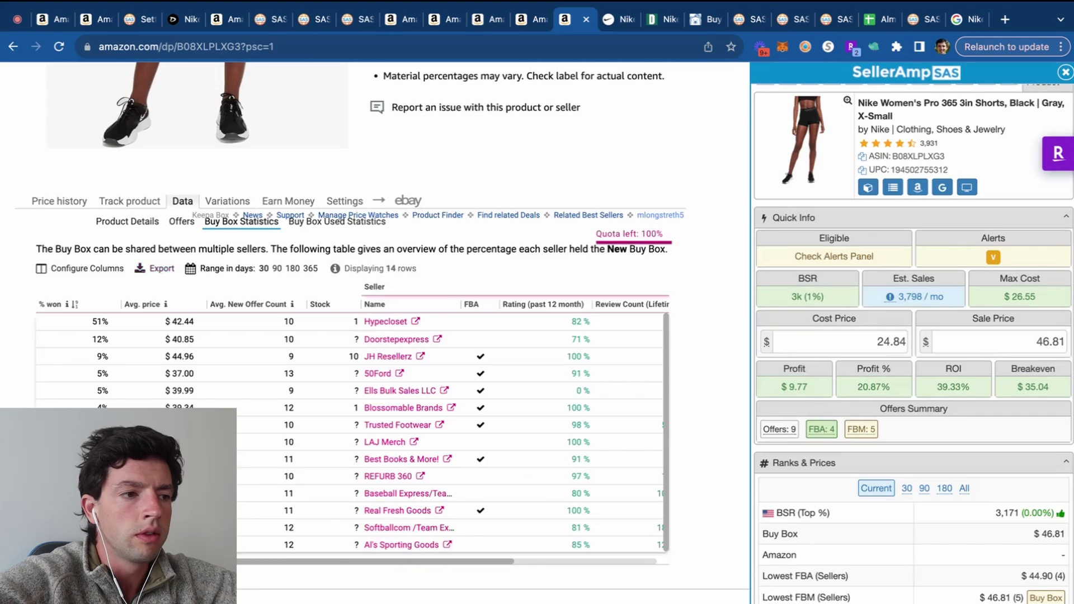
{"action": "scroll", "coordinate": [168, 325], "scroll_direction": "up", "scroll_amount": 5}
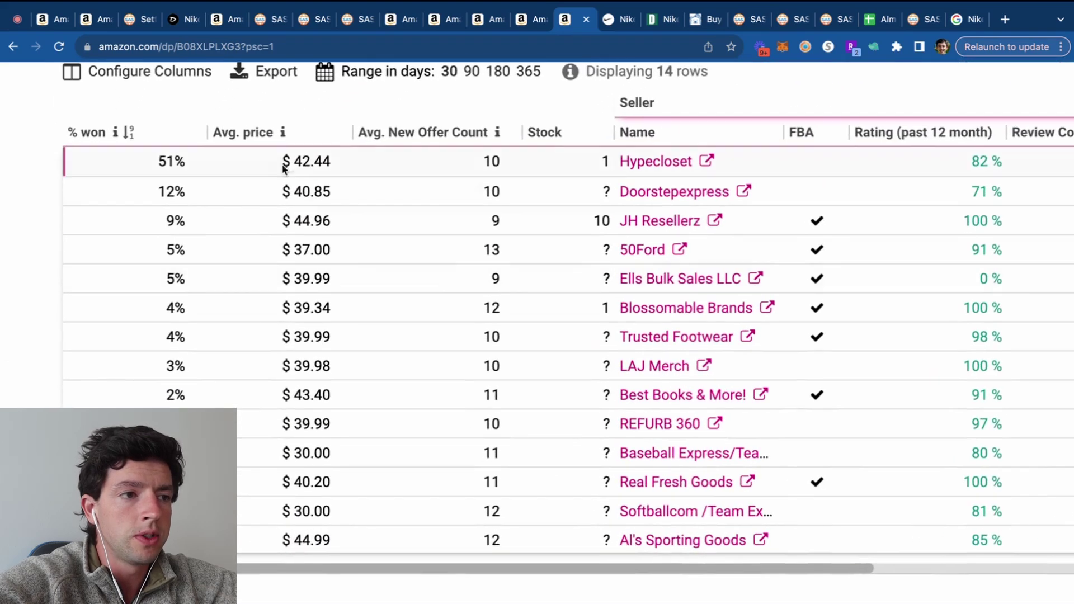
{"action": "left_click", "coordinate": [265, 139]}
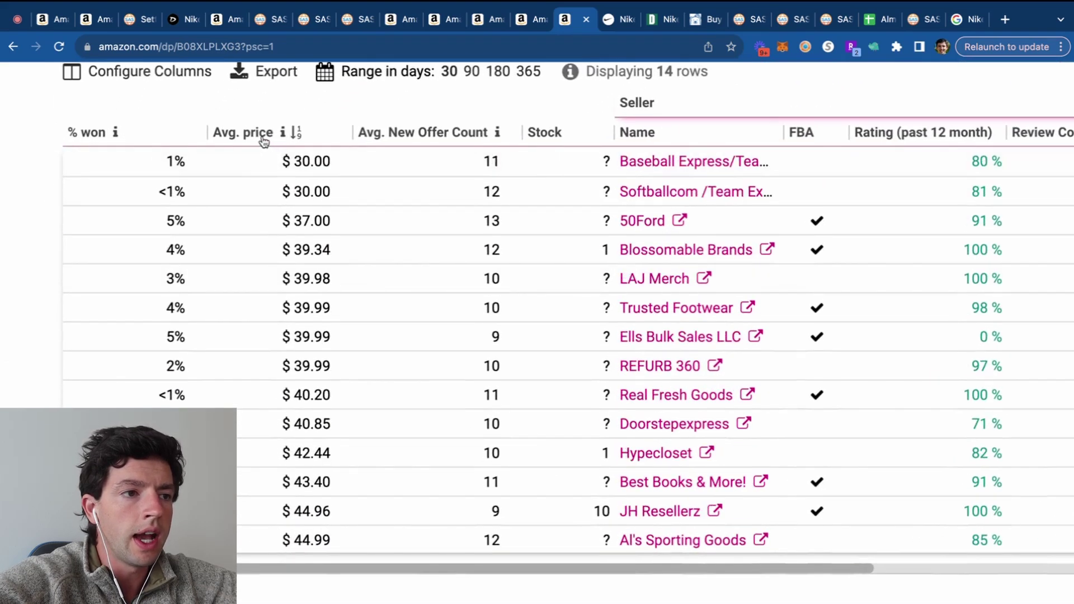
{"action": "left_click", "coordinate": [265, 138]}
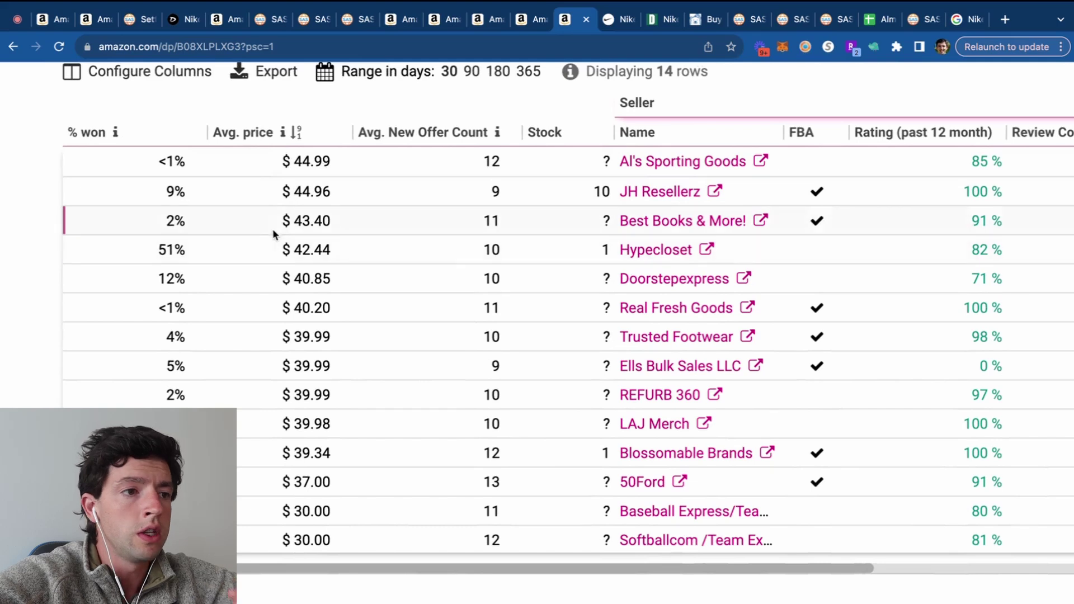
{"action": "scroll", "coordinate": [256, 175], "scroll_direction": "down", "scroll_amount": 5}
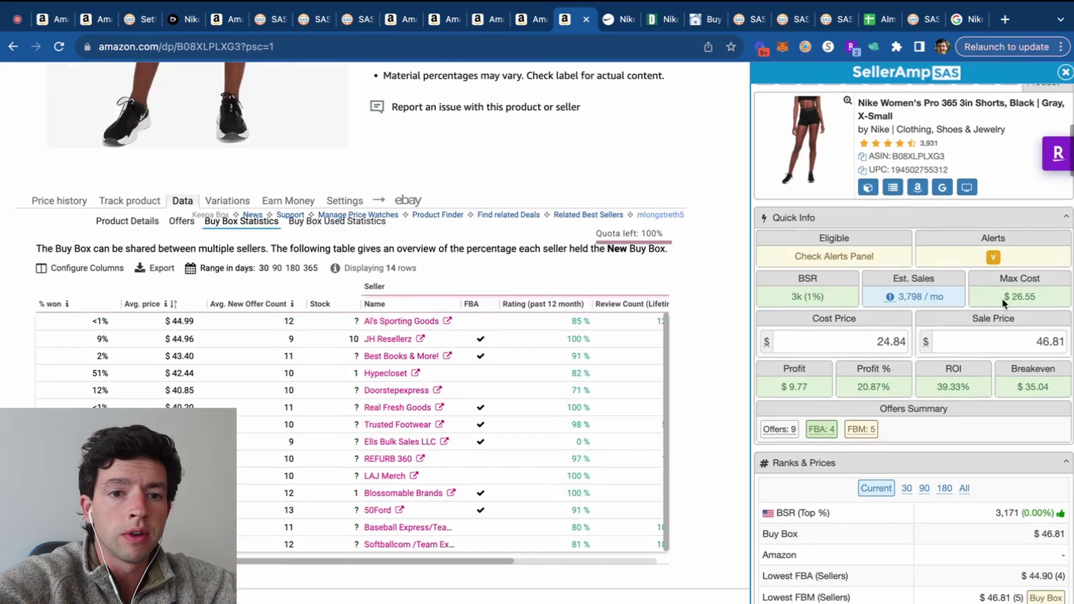
Set the sale price to 45.00, yielding $8.27 profit and 33.29% ROI
{"action": "left_click", "coordinate": [1055, 341]}
{"action": "type", "text": "45.00"}
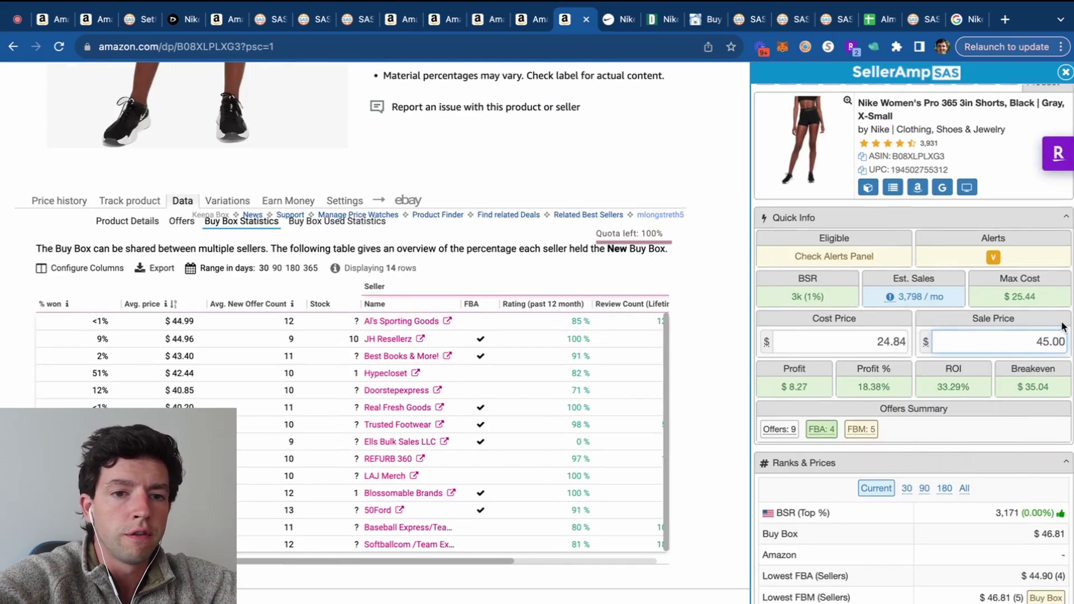
{"action": "scroll", "coordinate": [1063, 327], "scroll_direction": "up", "scroll_amount": 5}
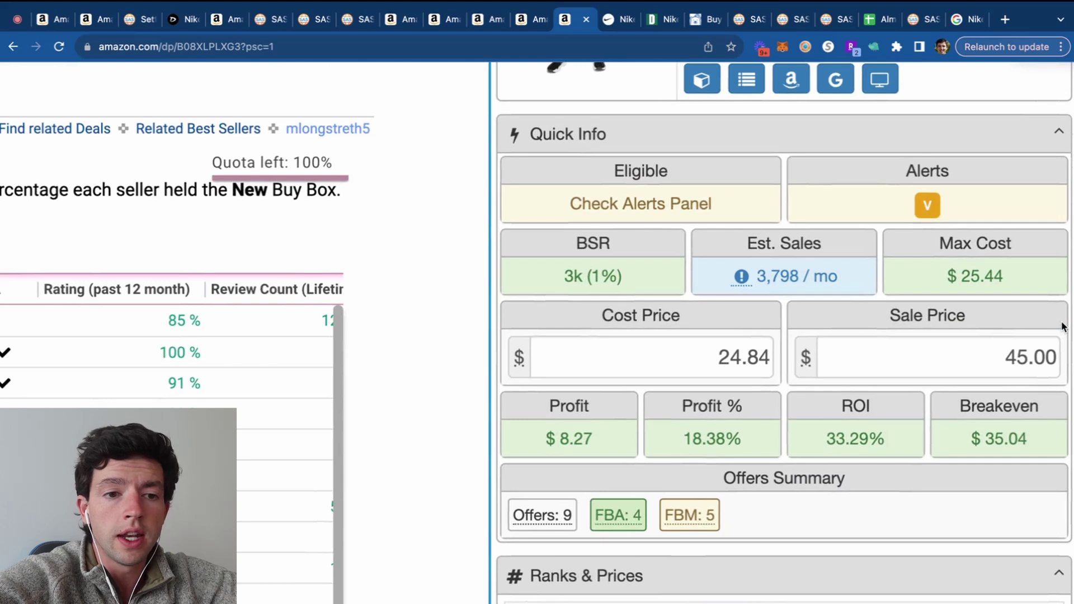
{"action": "scroll", "coordinate": [1063, 328], "scroll_direction": "down", "scroll_amount": 5}
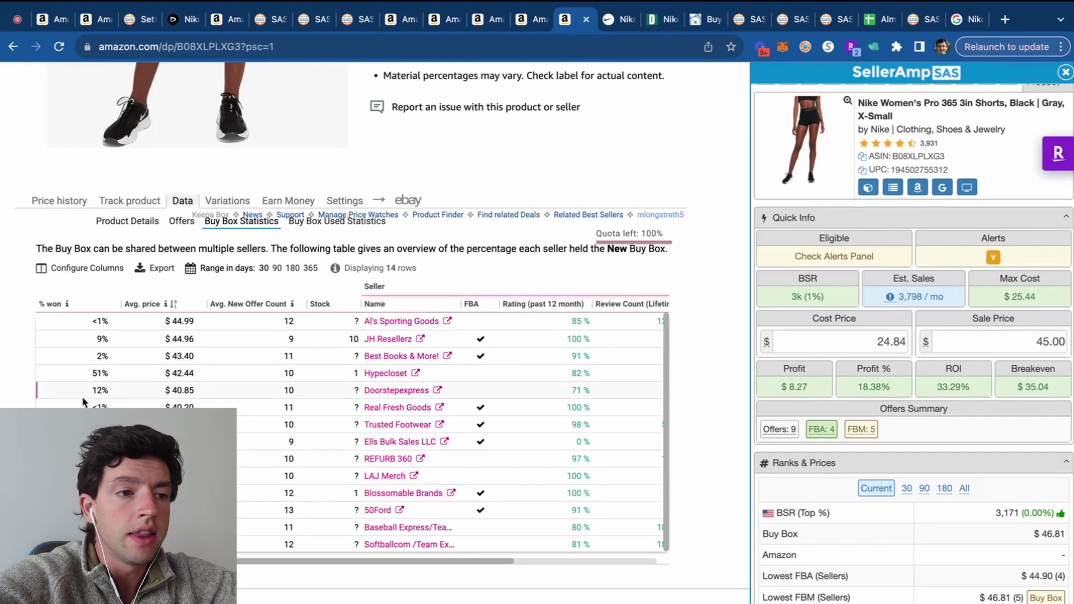
{"action": "scroll", "coordinate": [82, 396], "scroll_direction": "up", "scroll_amount": 3}
{"action": "scroll", "coordinate": [659, 481], "scroll_direction": "up", "scroll_amount": 3}
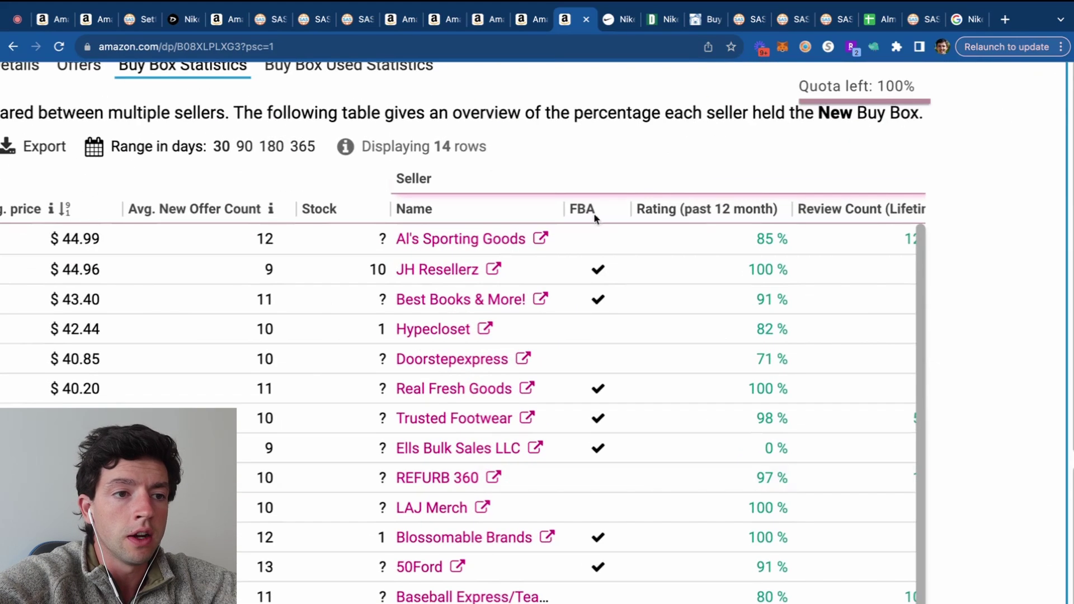
{"action": "scroll", "coordinate": [633, 255], "scroll_direction": "down", "scroll_amount": 3}
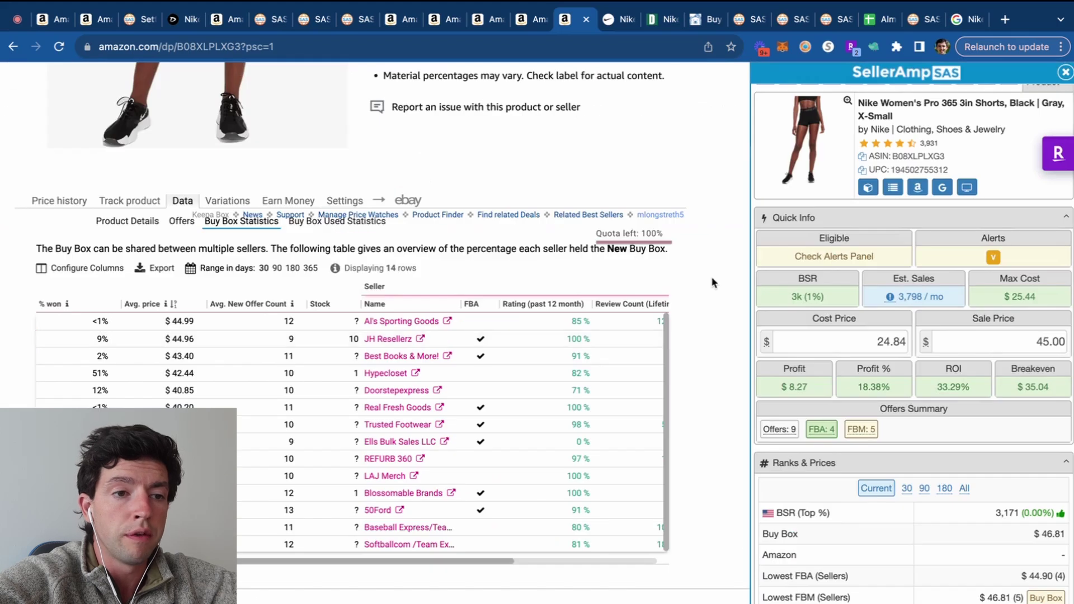
{"action": "scroll", "coordinate": [714, 283], "scroll_direction": "up", "scroll_amount": 10}
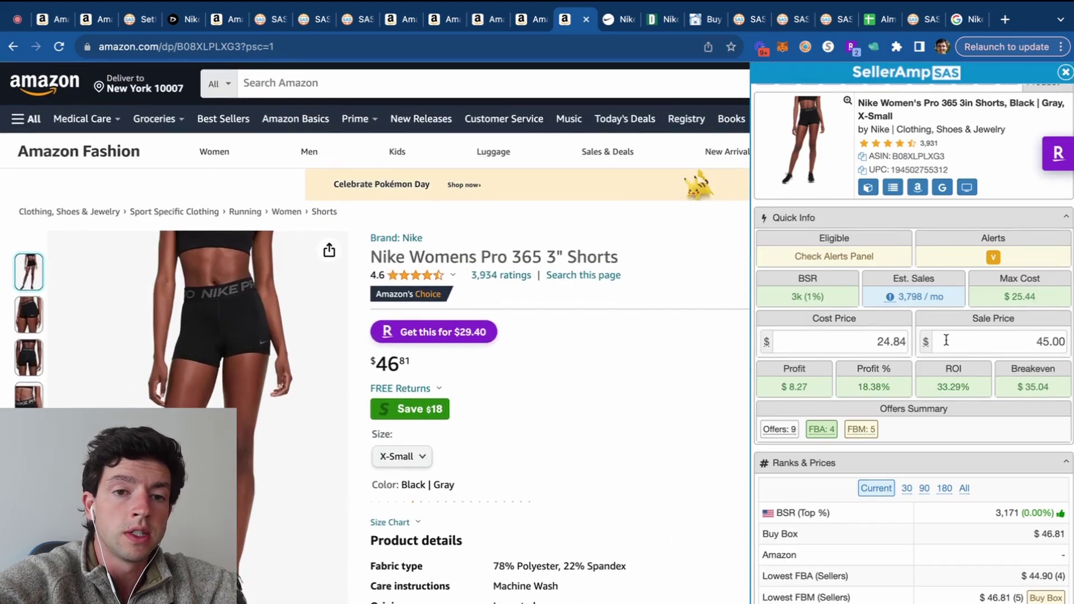
Raise the sale price to 49 for $11.59 profit, then switch to the Nike Pro Dri-FIT Tights listing
{"action": "double_click", "coordinate": [967, 343]}
{"action": "type", "text": "49"}
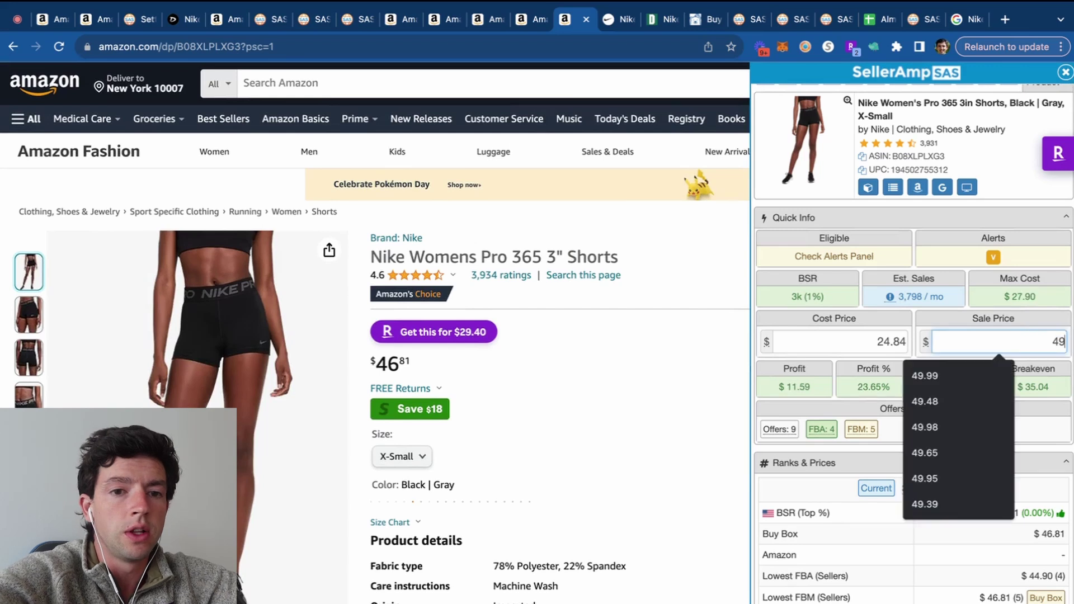
{"action": "left_click", "coordinate": [1049, 323]}
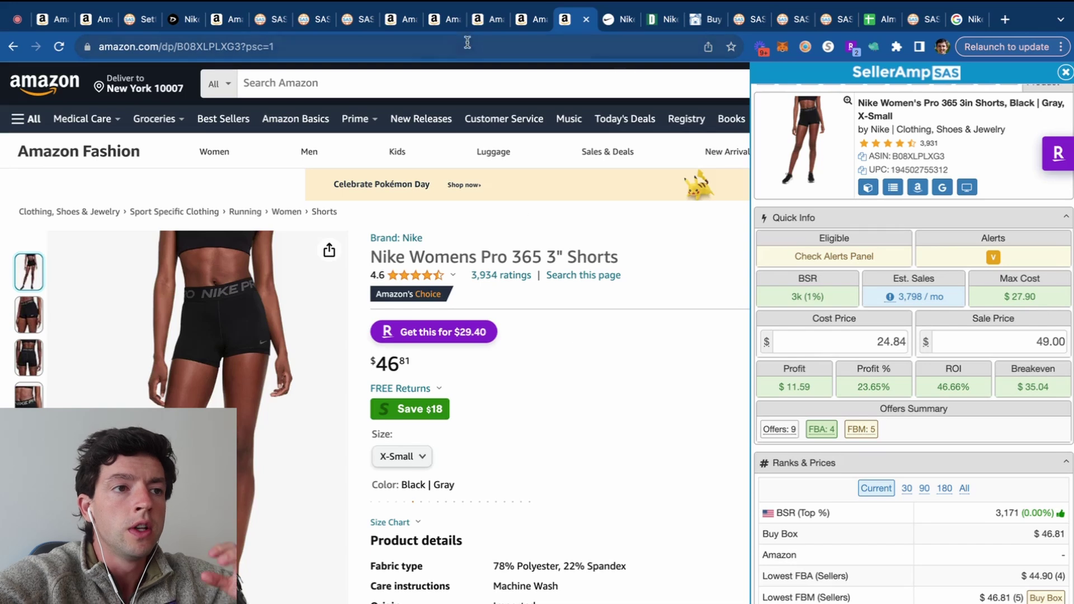
{"action": "left_click", "coordinate": [438, 26]}
Check the tights' Keepa variations, then Google-search the men's Nike Sportswear Windrunner Hooded Windbreaker from SellerAmp
{"action": "scroll", "coordinate": [401, 344], "scroll_direction": "down", "scroll_amount": 8}
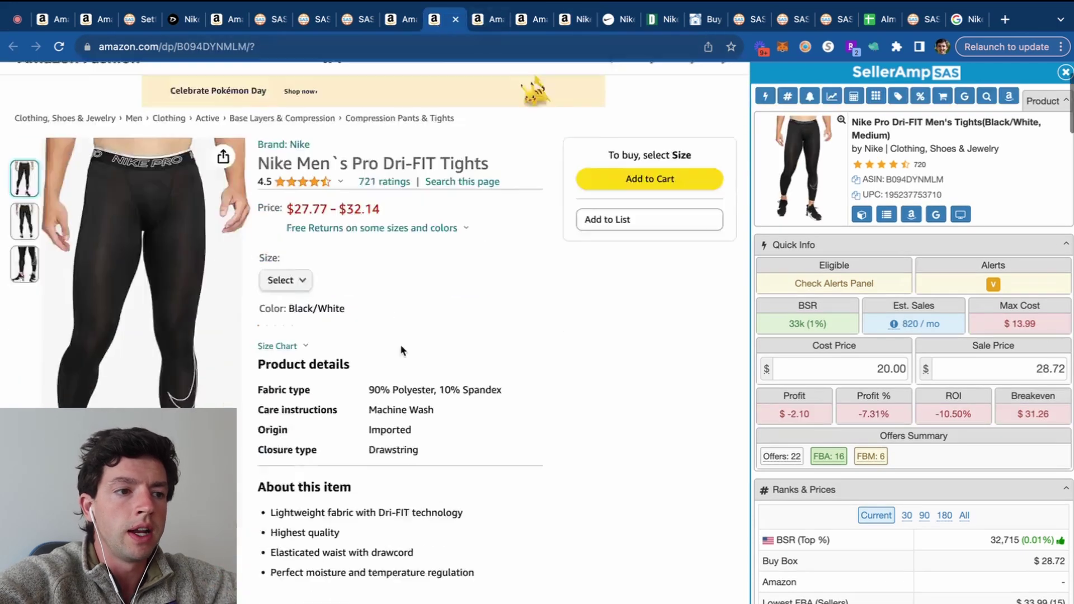
{"action": "left_click", "coordinate": [223, 251]}
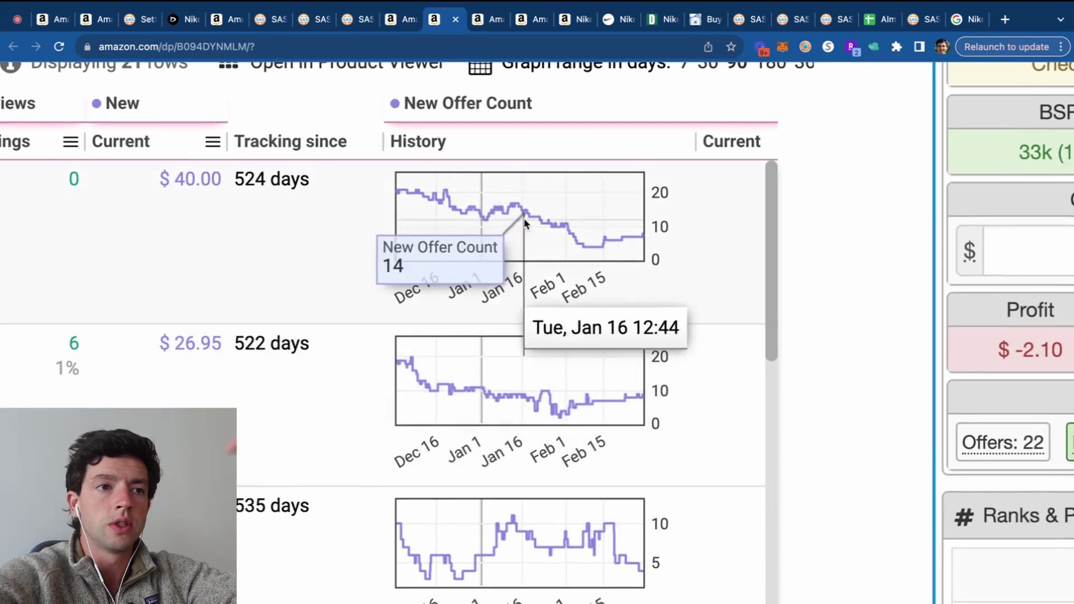
{"action": "left_click", "coordinate": [482, 20]}
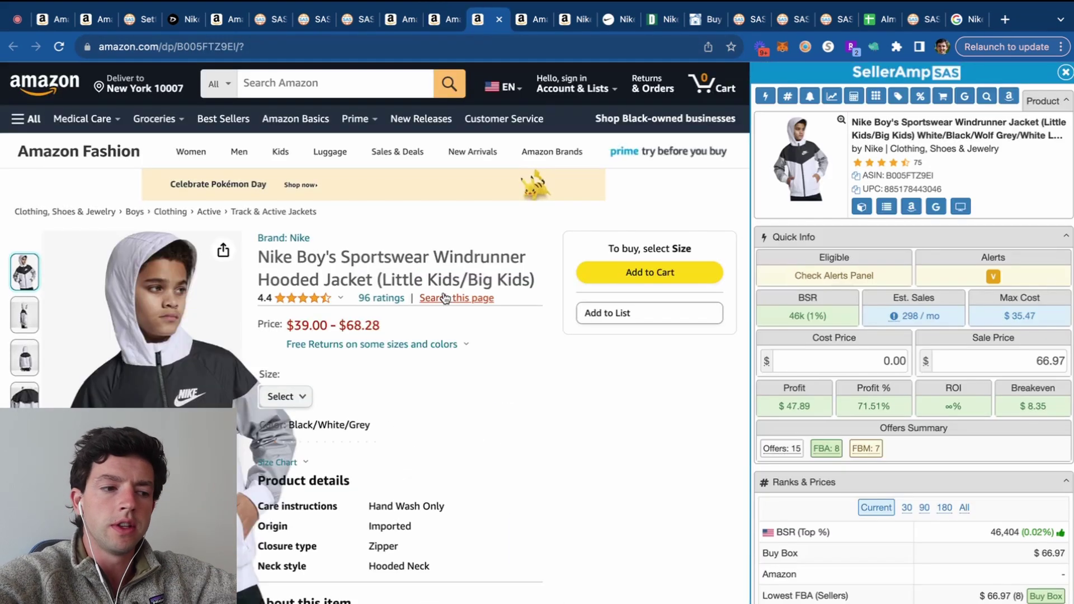
{"action": "left_click", "coordinate": [528, 24]}
{"action": "scroll", "coordinate": [429, 200], "scroll_direction": "down", "scroll_amount": 8}
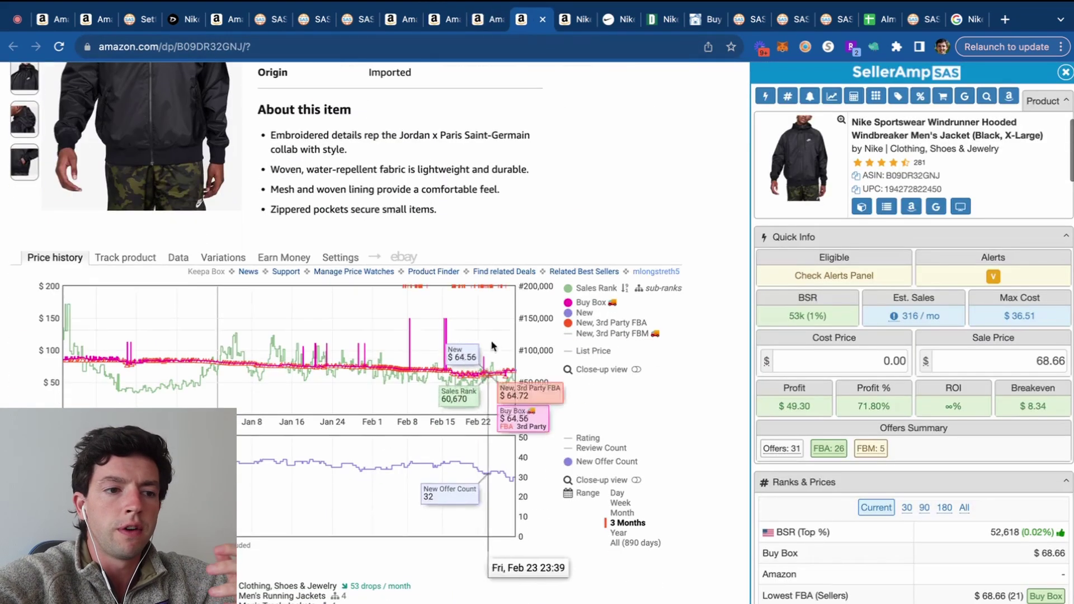
{"action": "left_click", "coordinate": [934, 208]}
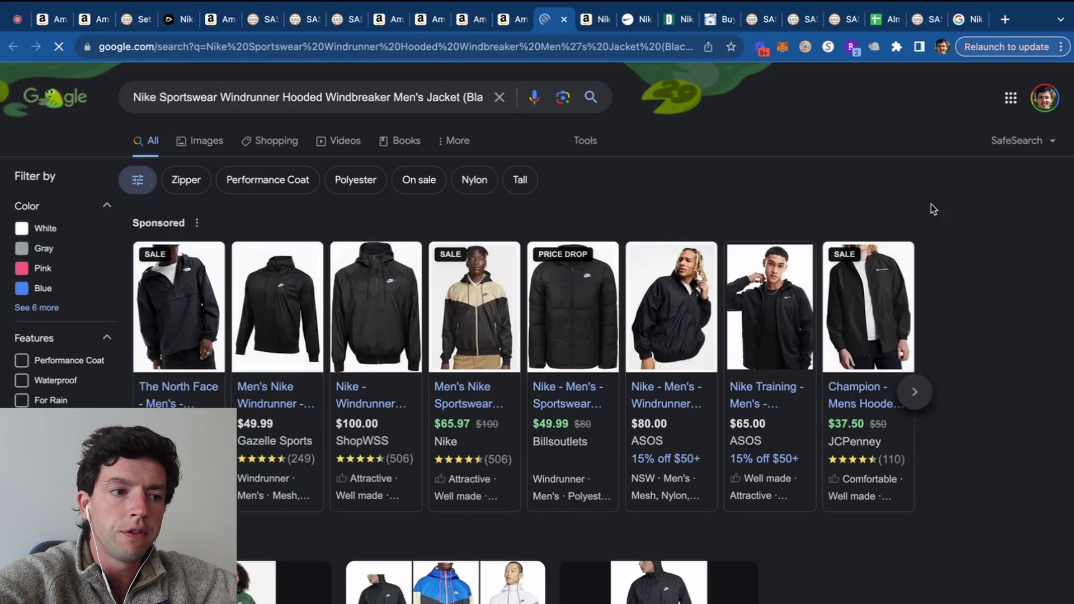